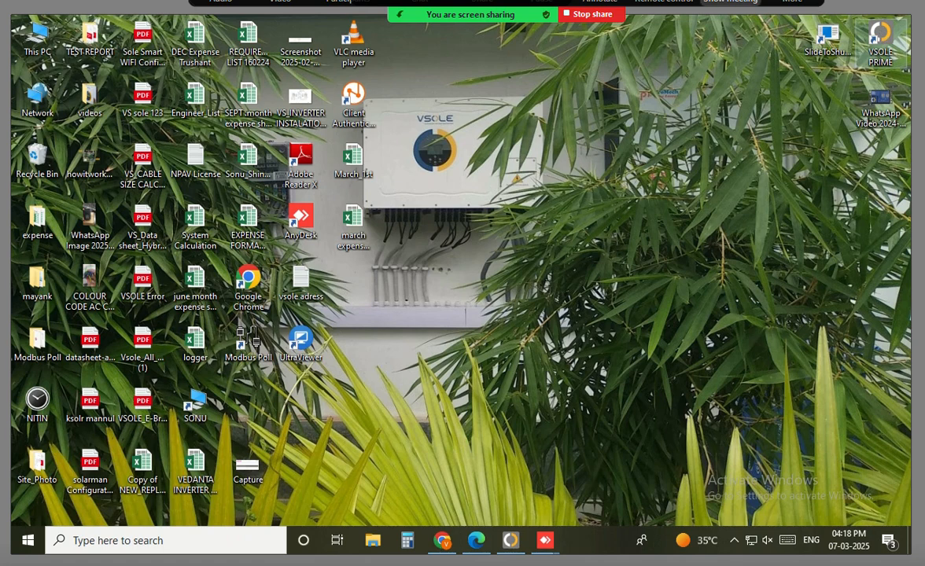
Launch VSOLE PRIME and try to log in with the user name and password
double_click(881, 39)
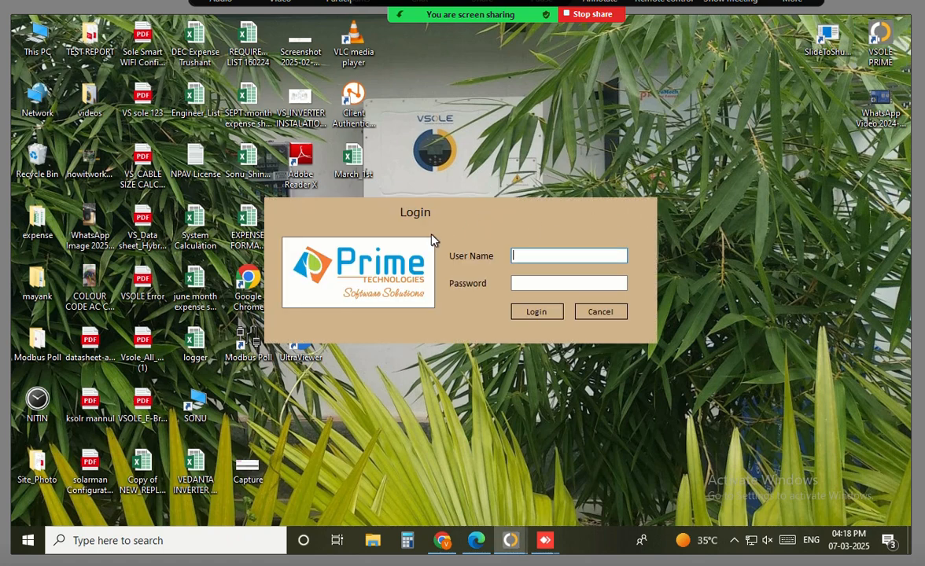
text(ROSHN)
key(Tab)
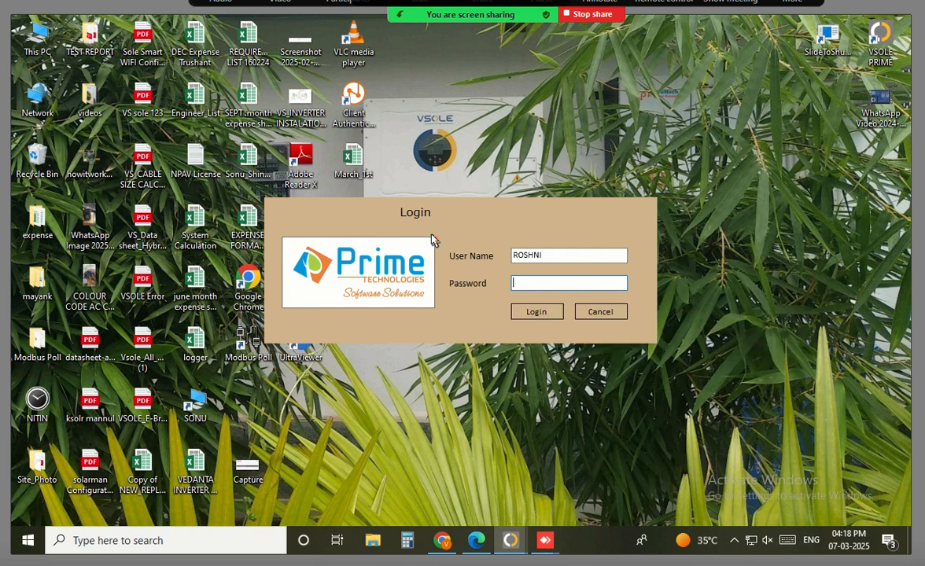
text(********)
key(Return)
key(Return)
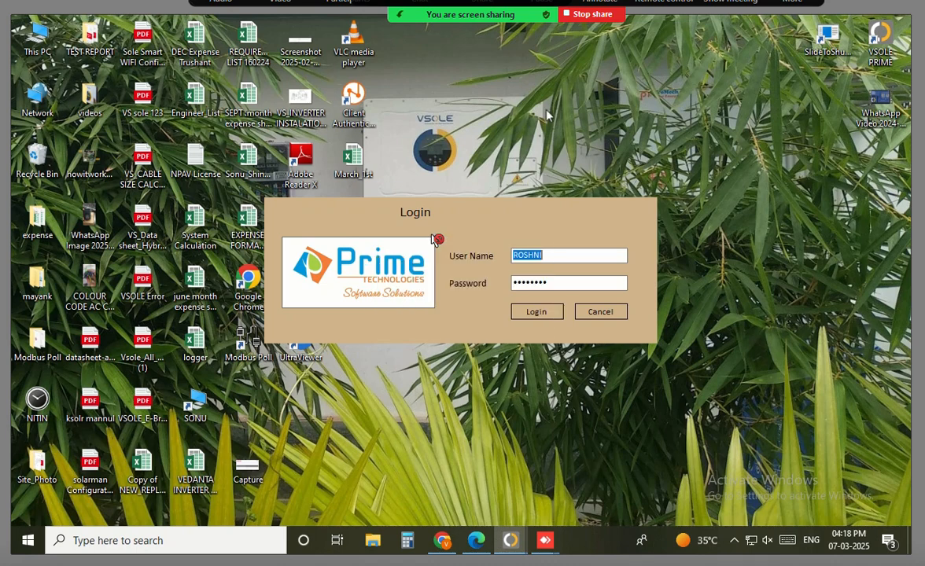
After the failed login, correct the user name and log in successfully
click(553, 256)
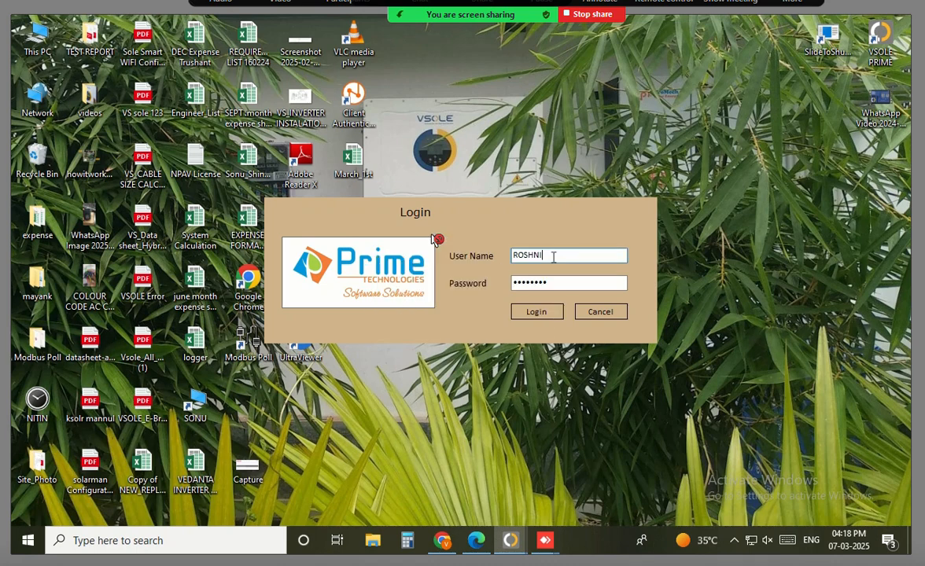
text(rathod)
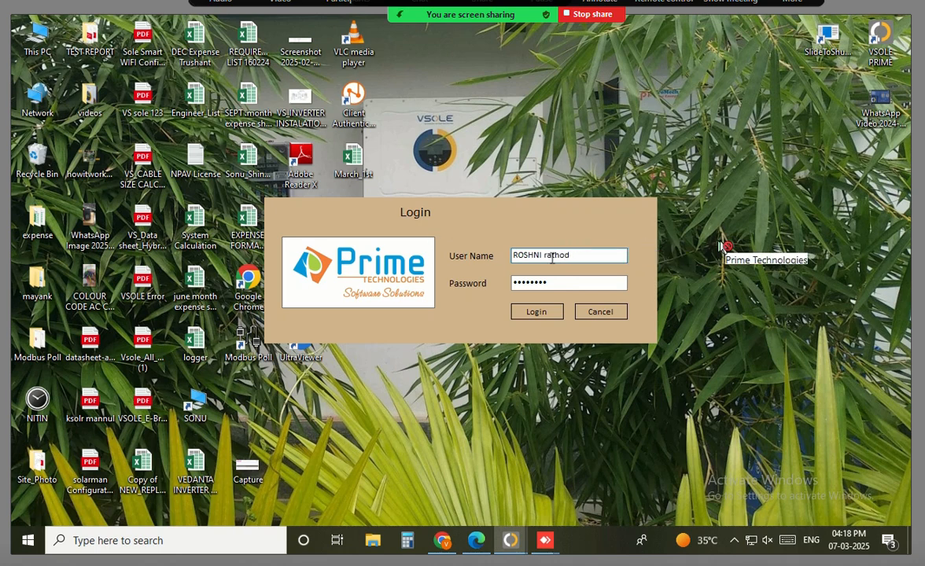
click(557, 313)
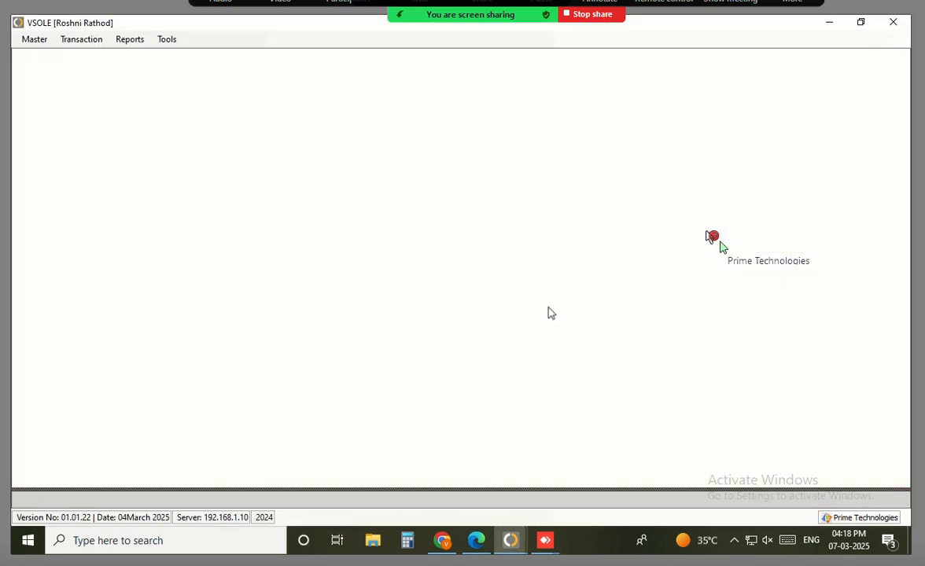
Open the Transaction Dashboard's Replacement / Repair complaint details grid
click(88, 41)
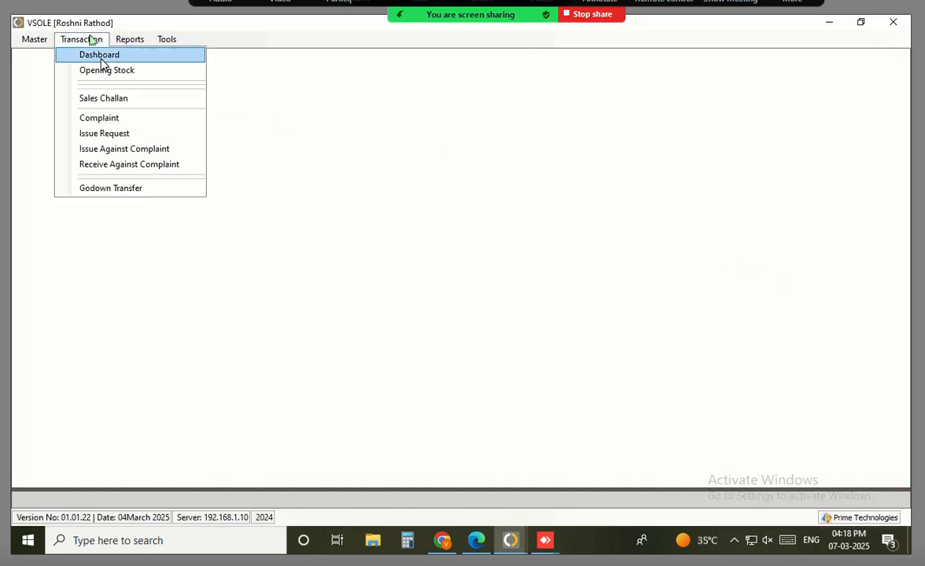
click(93, 53)
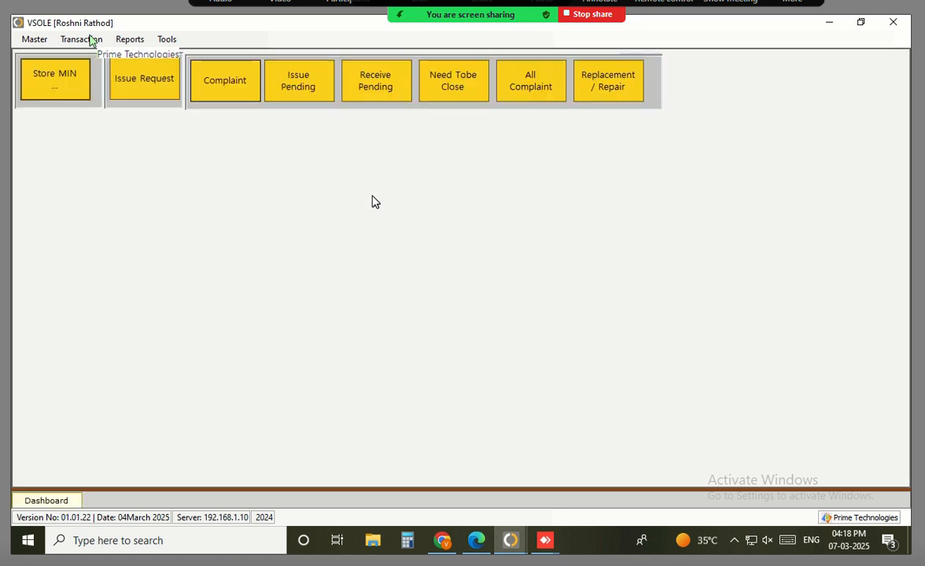
click(613, 75)
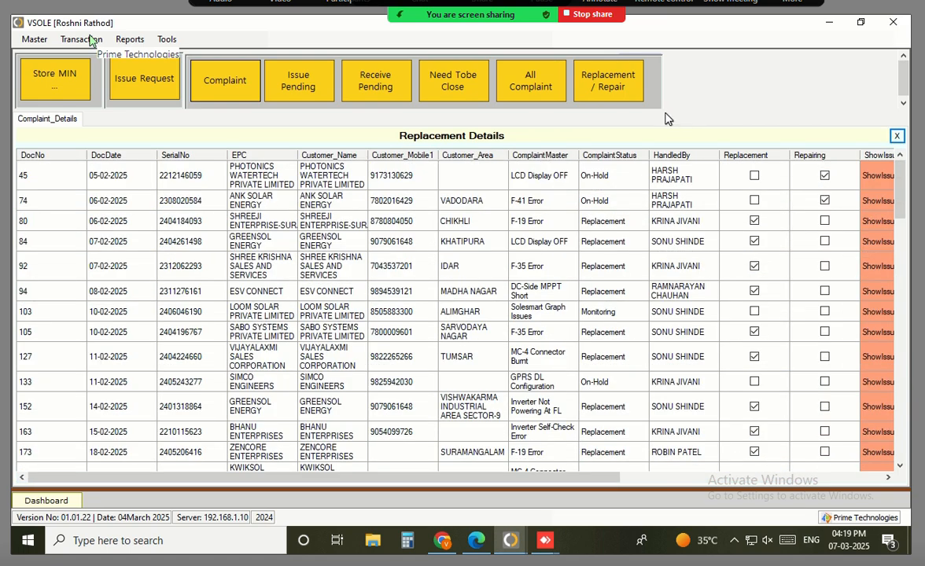
drag(663, 109, 629, 127)
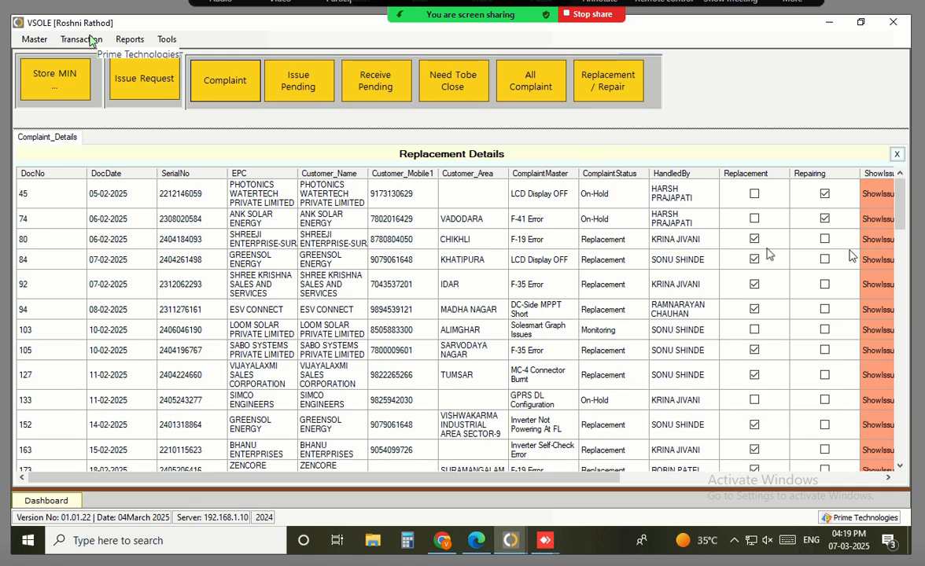
click(802, 219)
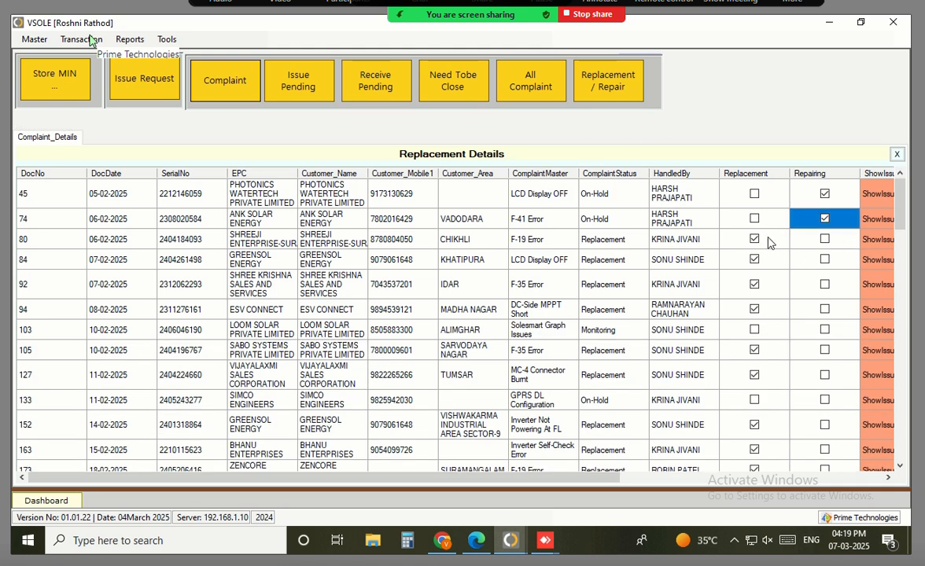
click(769, 241)
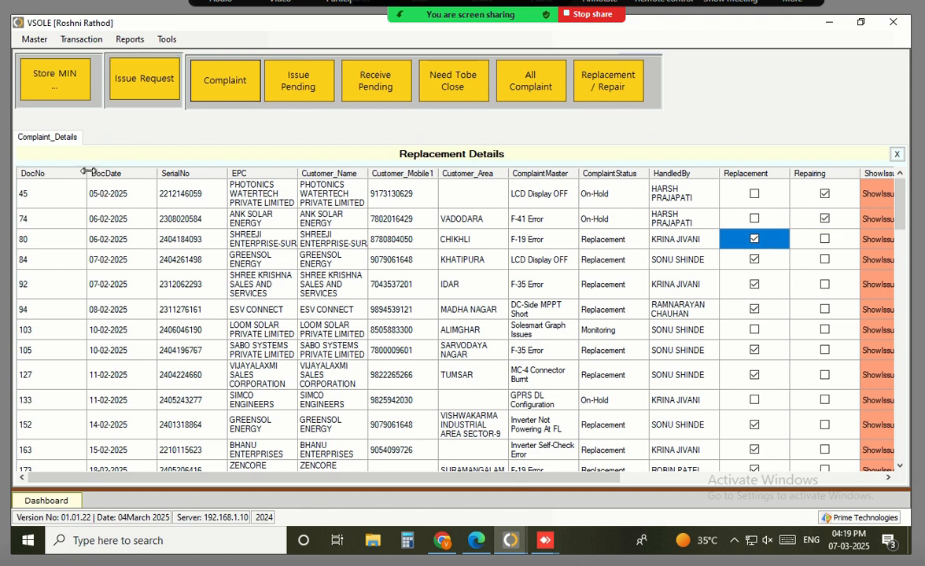
Narrow the DocNo, DocDate, Replacement and Repairing columns and widen EPC to reveal OPEN
drag(88, 171, 57, 170)
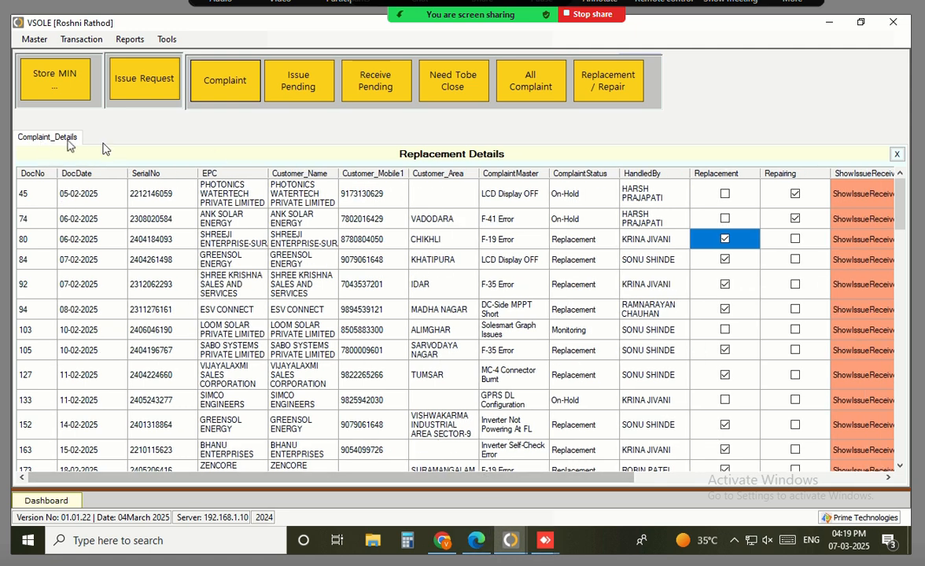
drag(125, 171, 109, 170)
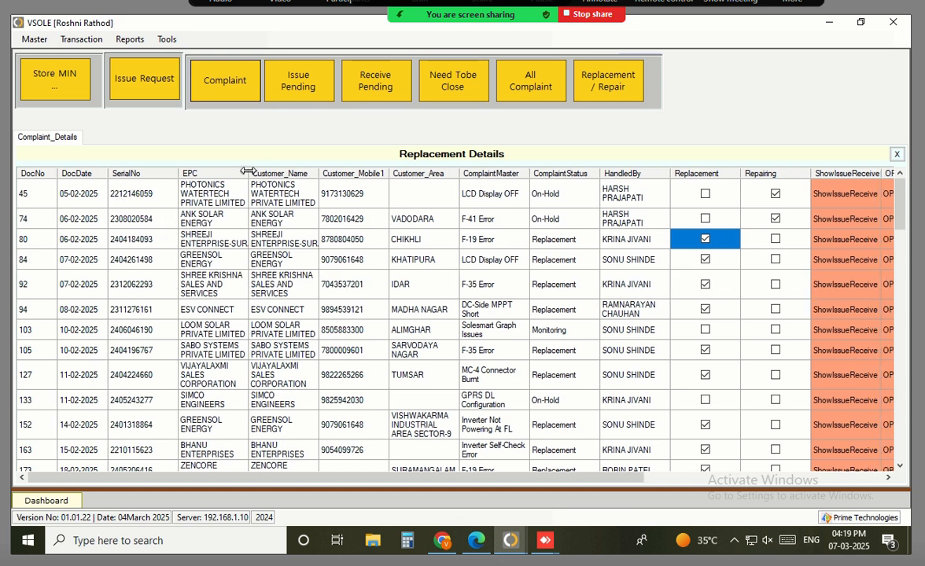
drag(247, 172, 291, 171)
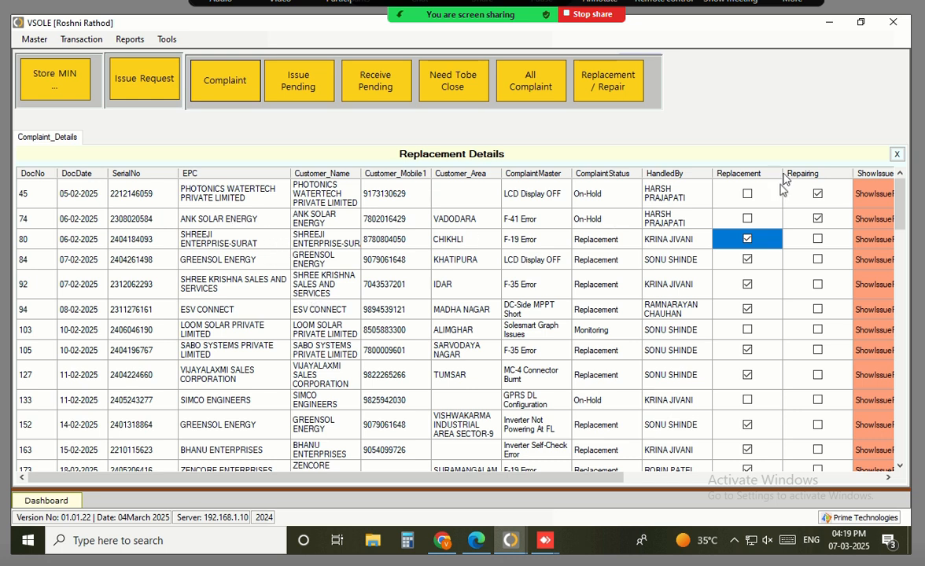
drag(784, 174, 741, 174)
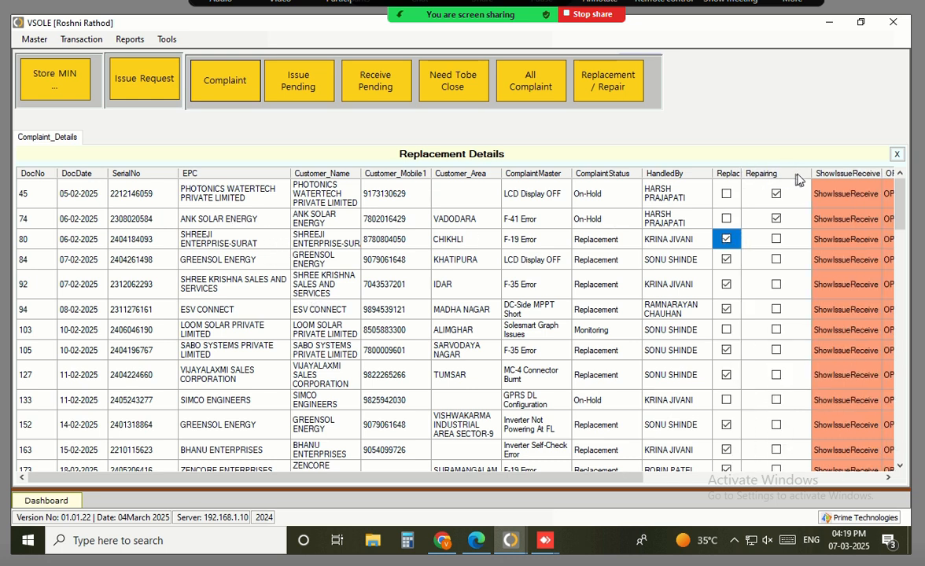
drag(811, 173, 778, 173)
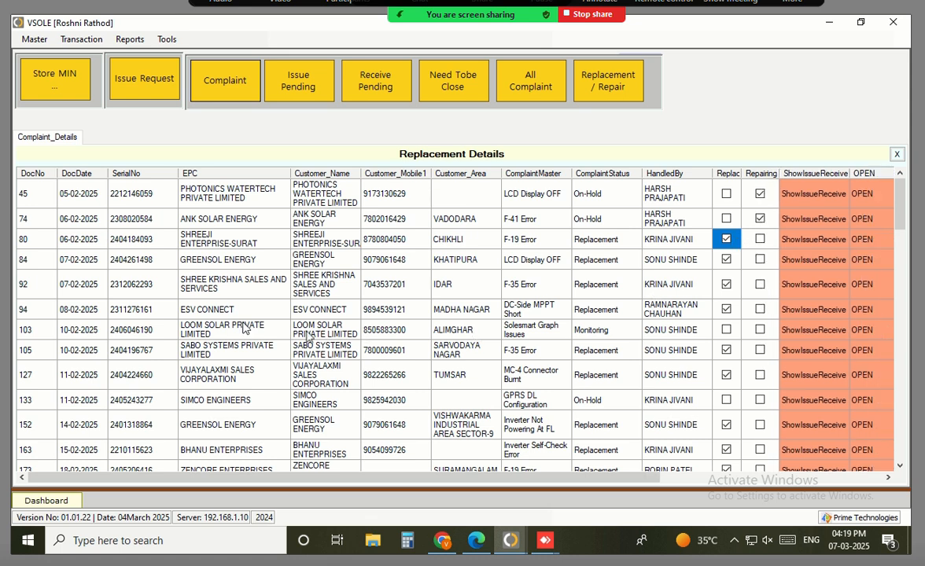
drag(197, 193, 236, 336)
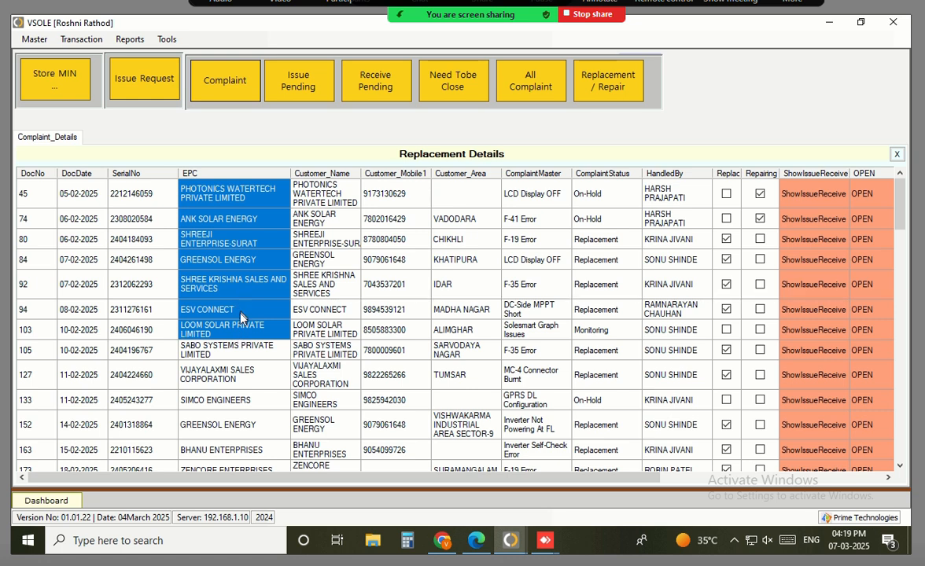
click(241, 313)
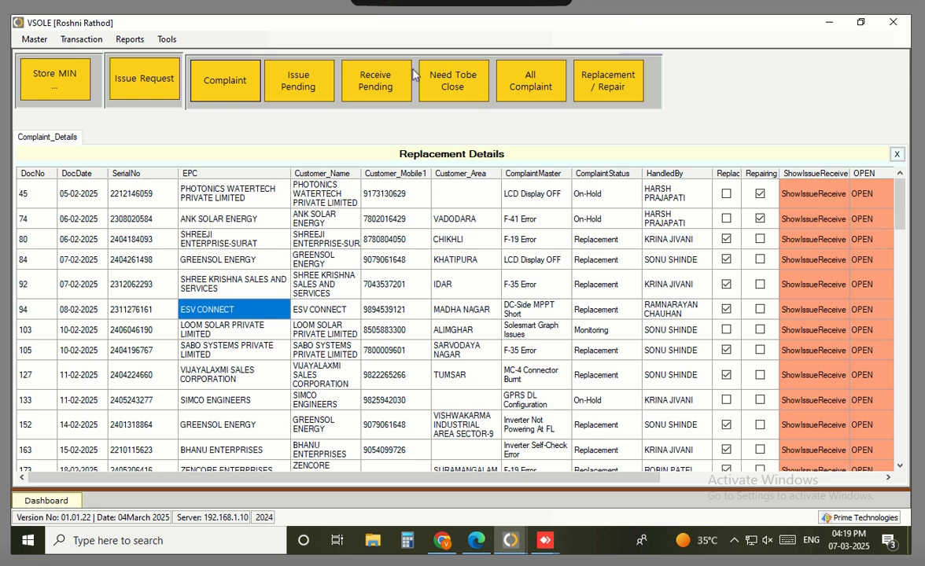
key(alt+u)
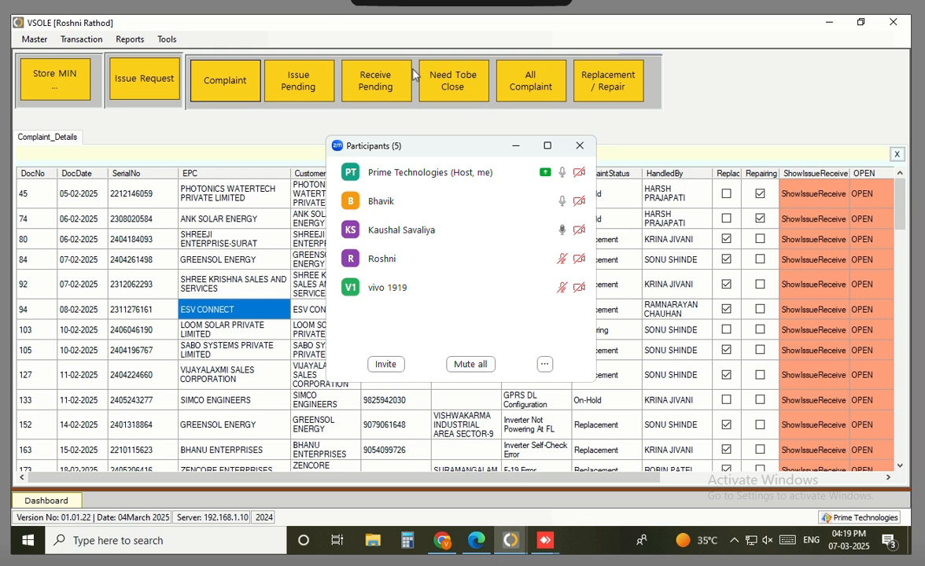
key(alt+u)
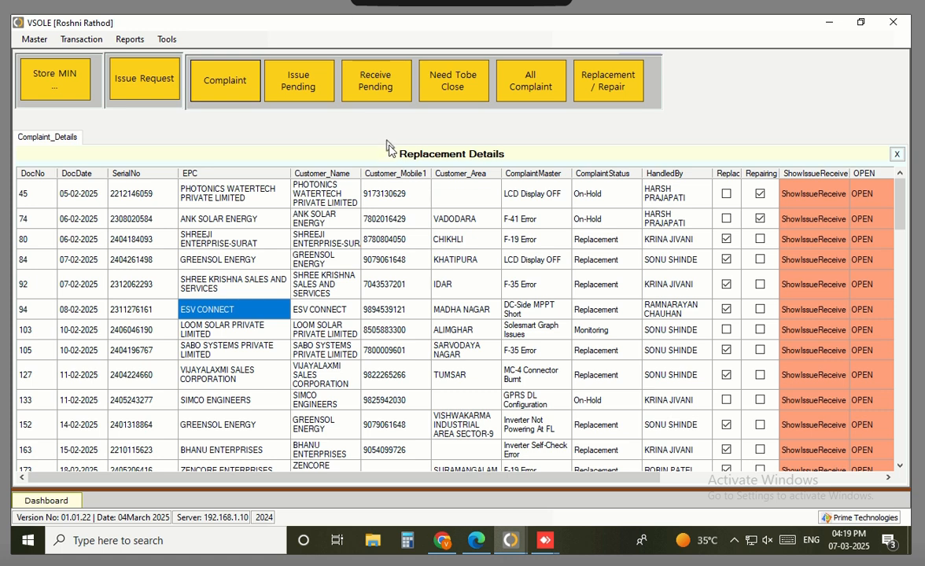
click(162, 217)
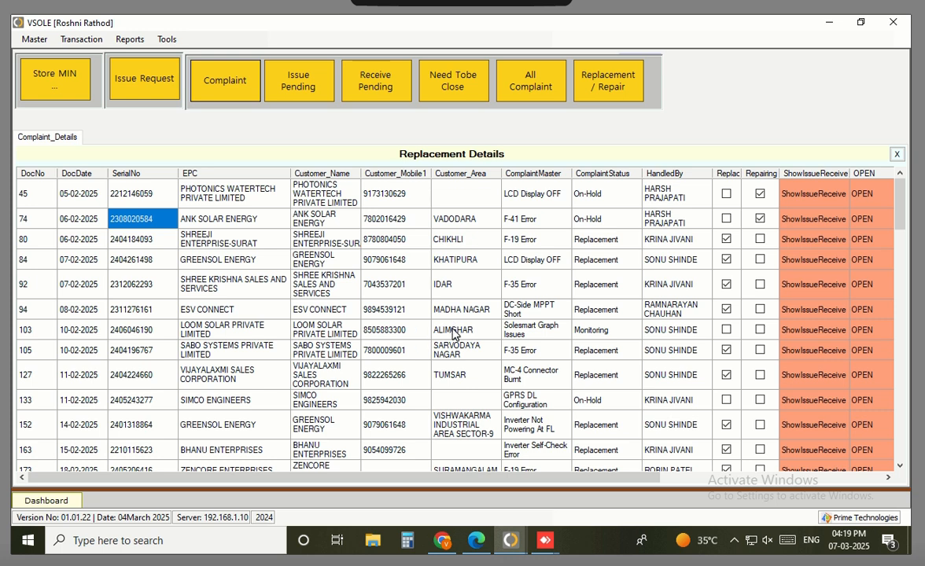
text(240)
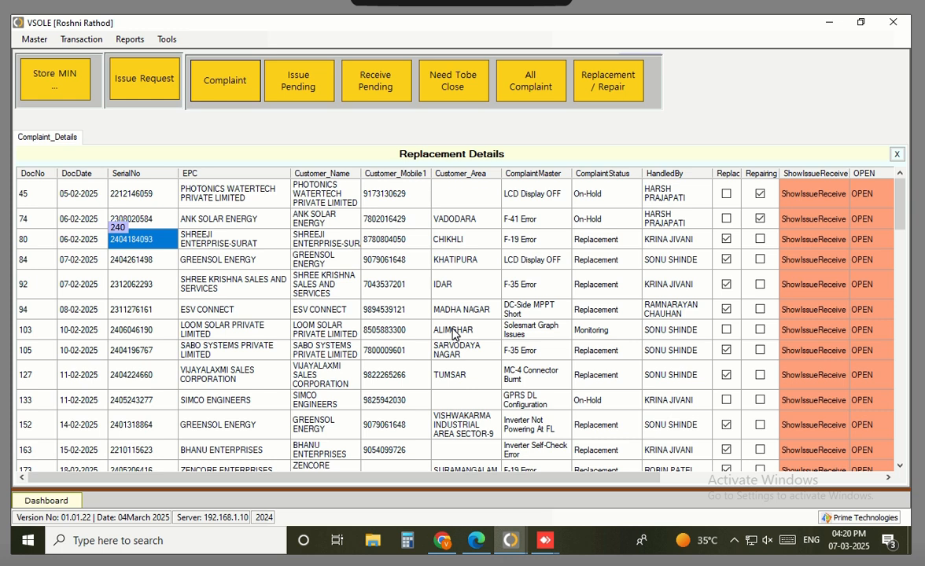
text(410)
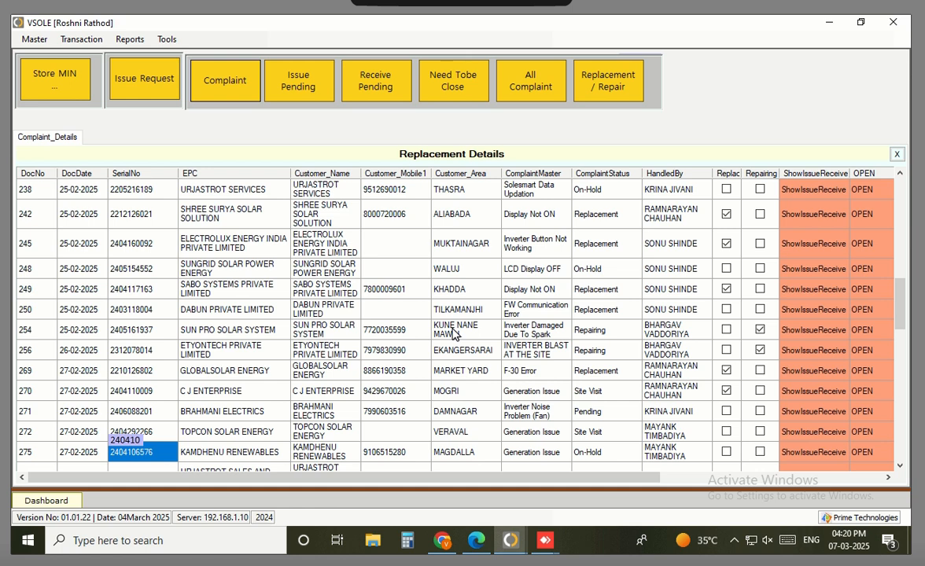
text(8168)
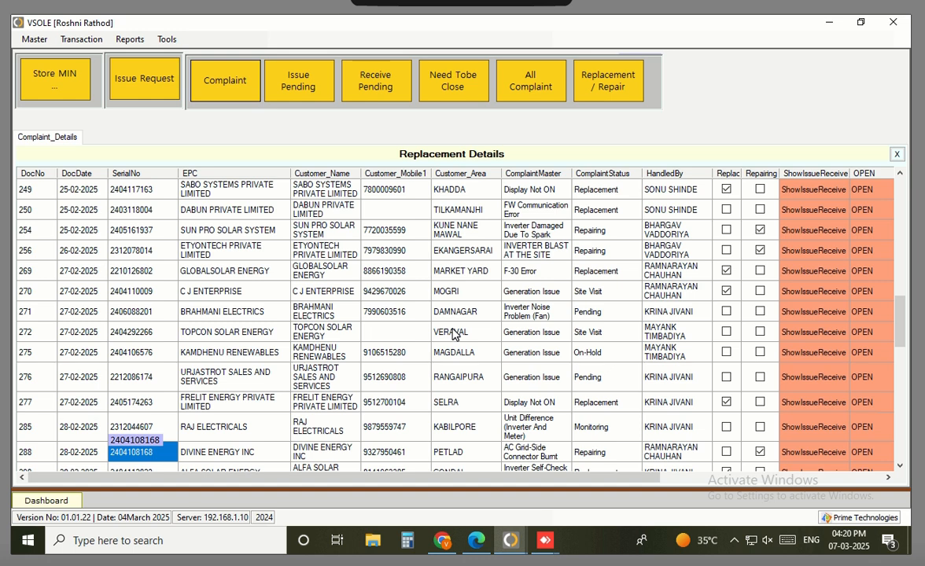
key(Escape)
key(Home)
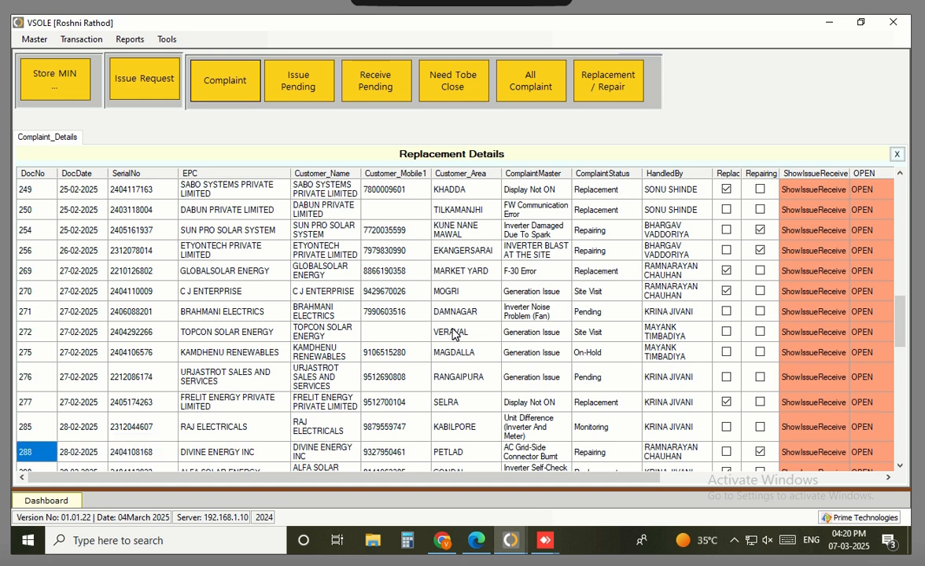
key(Right)
key(Right)
key(Right)
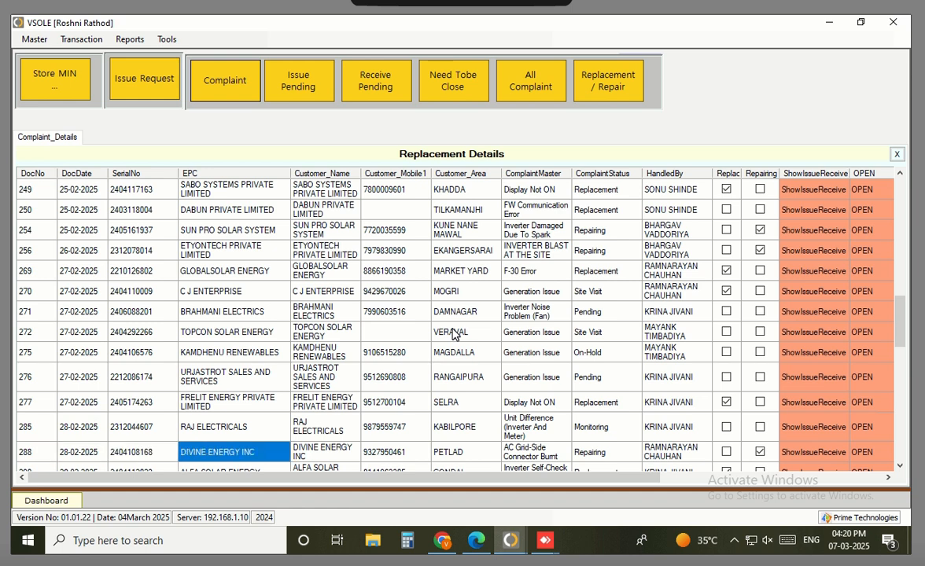
key(Right)
key(Right)
key(Right)
key(Right)
key(Right)
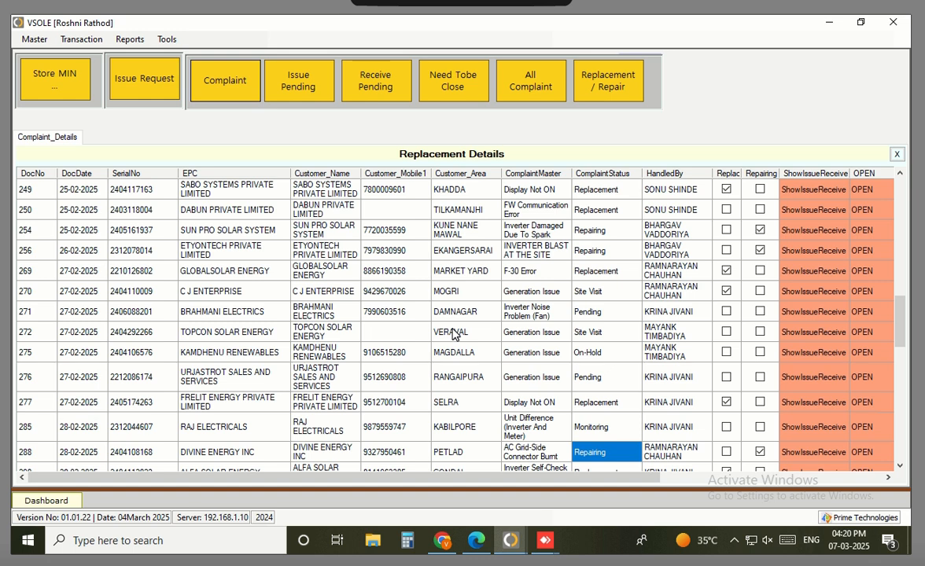
key(Right)
key(Right)
key(Right)
key(Right)
key(Right)
key(Right)
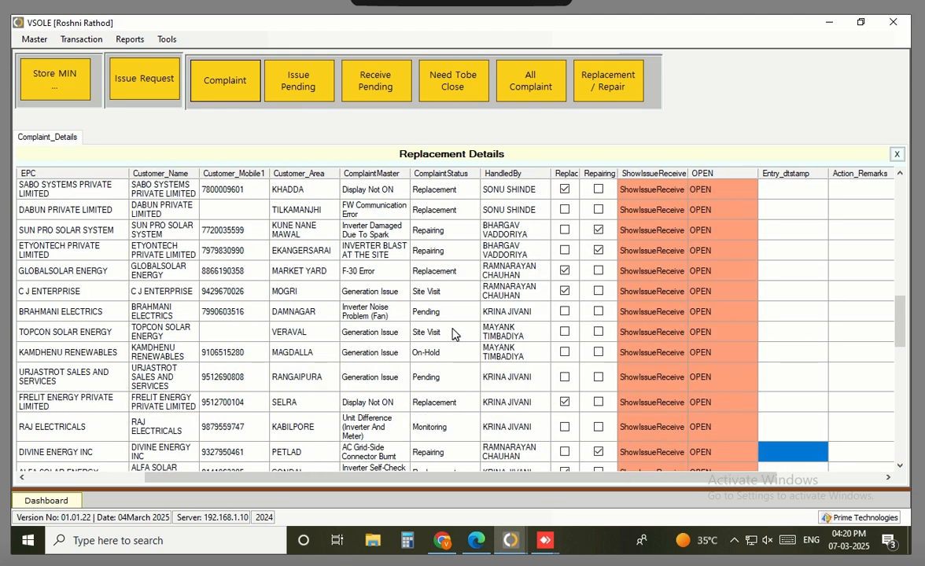
key(Home)
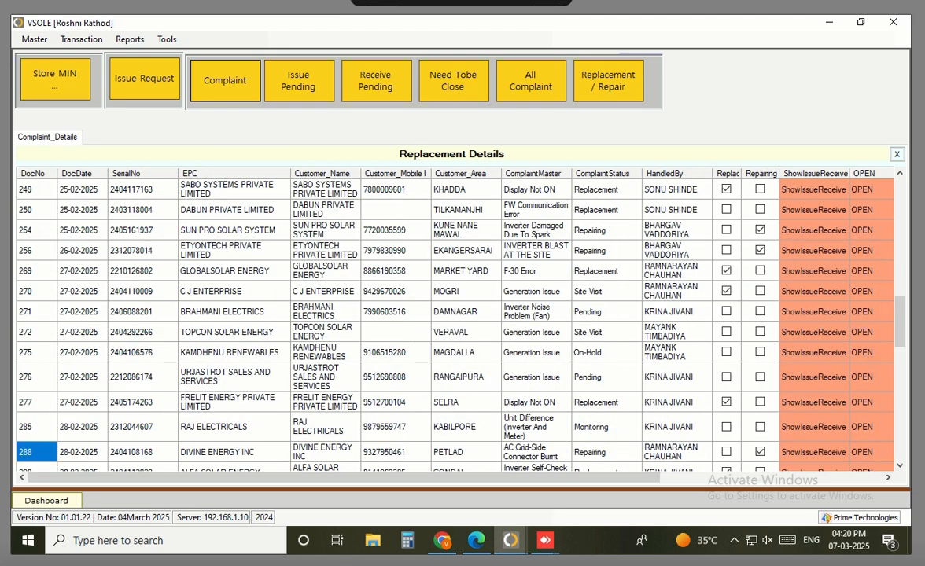
click(82, 39)
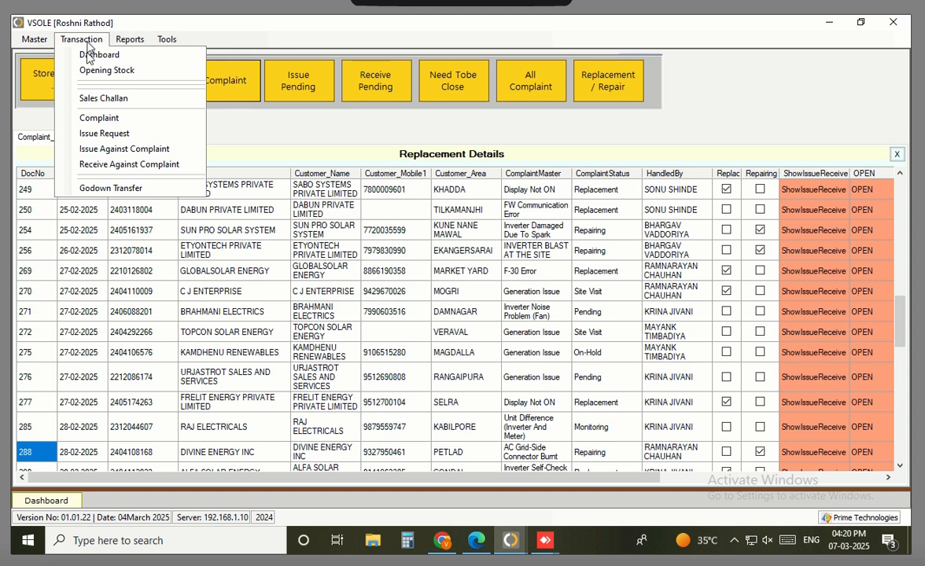
Start a Receive Against Complaint entry and select complaint 288 as Complaint No
click(147, 165)
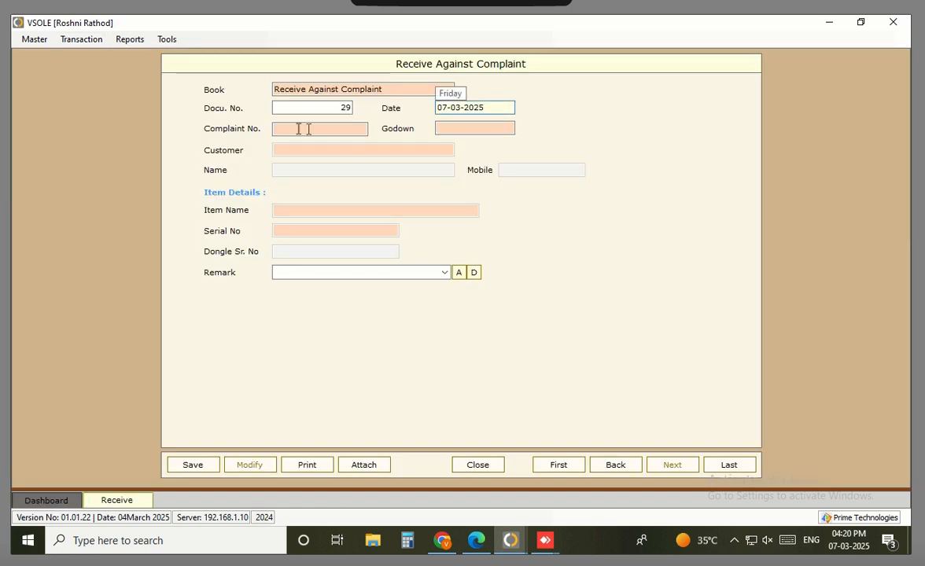
click(308, 129)
text(2)
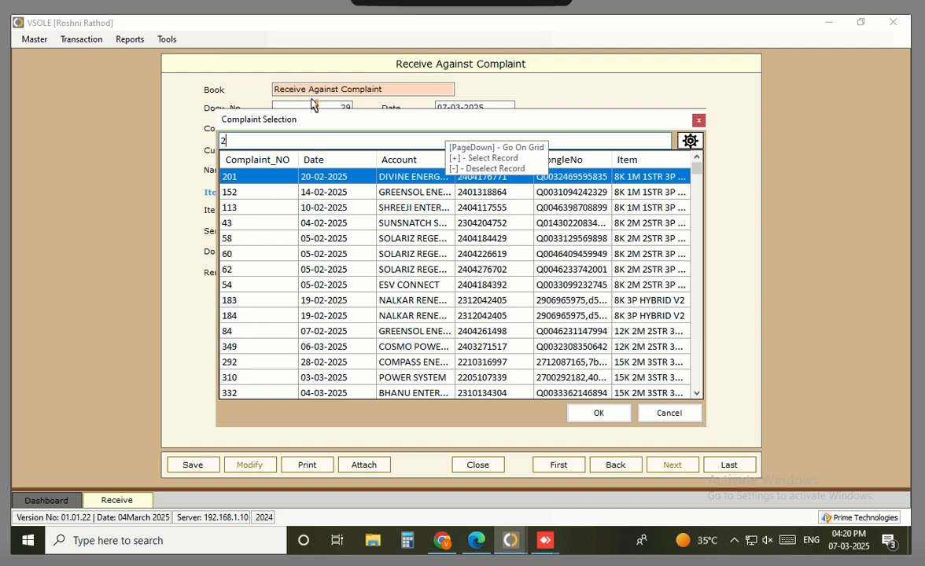
text(88)
key(Escape)
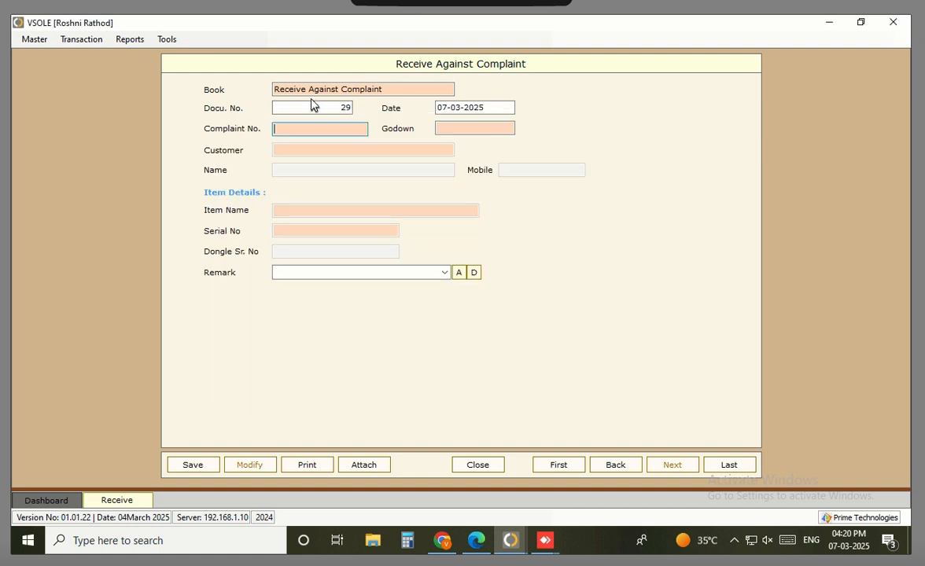
key(Return)
key(Down)
key(Down)
key(Down)
key(Down)
key(Down)
key(Down)
key(Down)
key(Down)
key(Down)
key(Down)
key(Down)
key(Down)
key(Down)
key(Down)
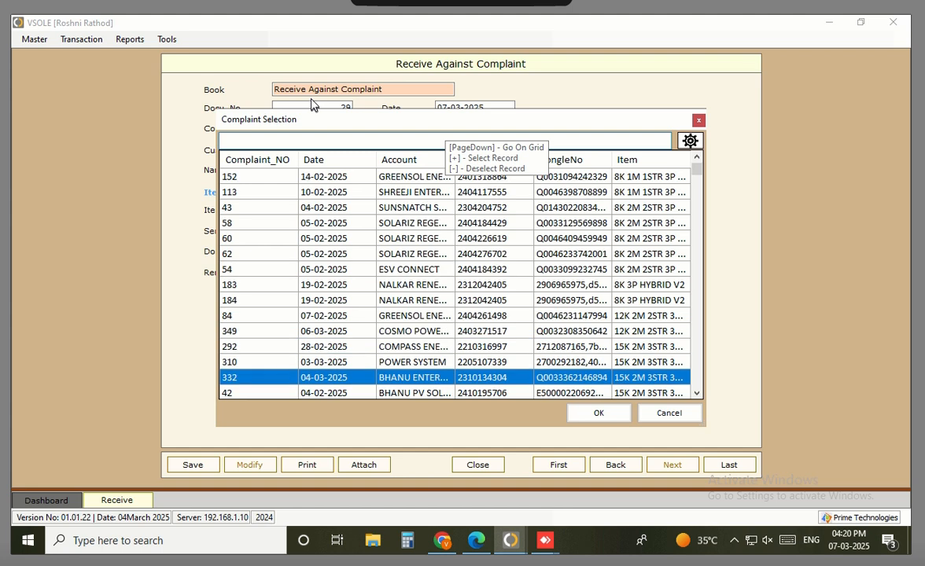
key(Down)
key(Down)
key(Down)
key(Down)
key(Down)
key(Down)
key(Down)
key(Down)
key(Down)
key(Down)
key(Down)
key(Down)
key(Down)
key(Down)
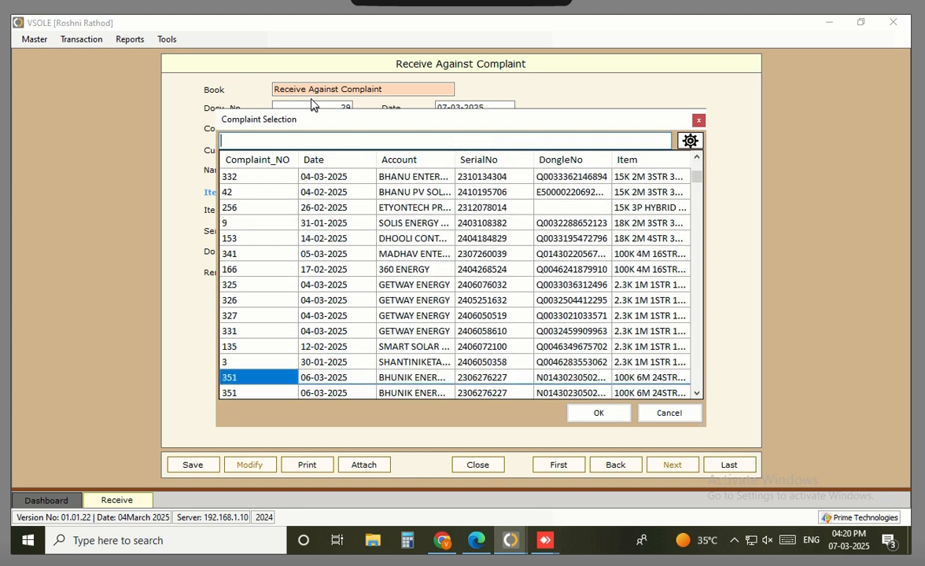
text(240)
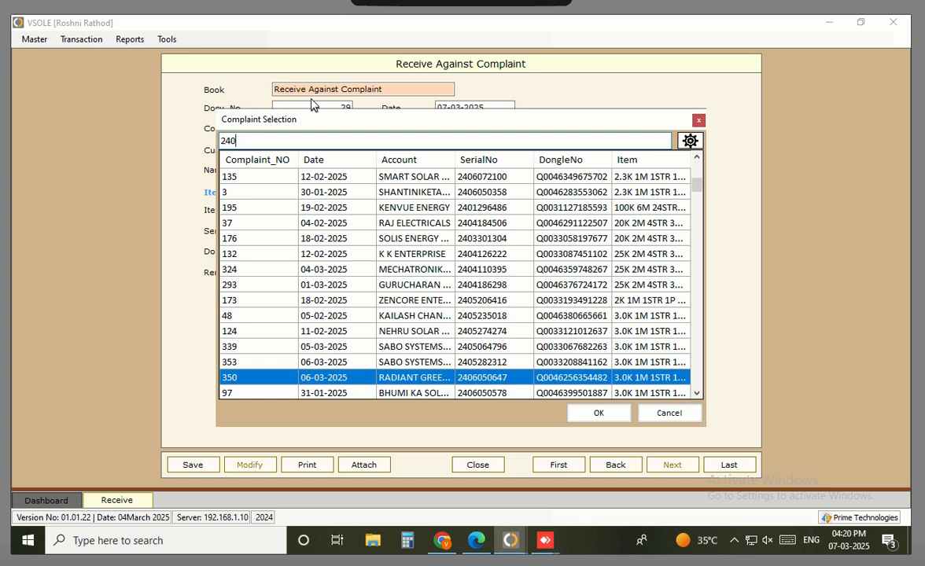
text(410)
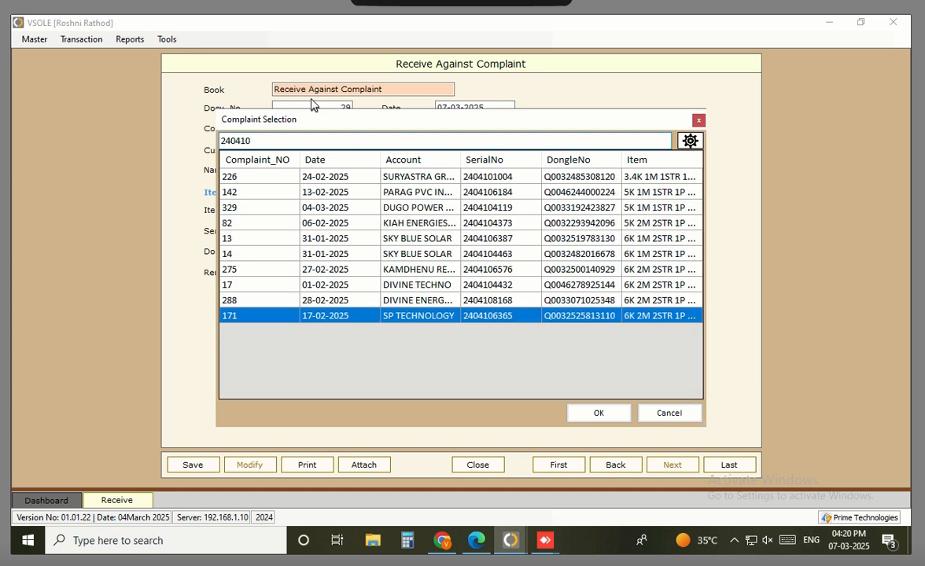
key(Up)
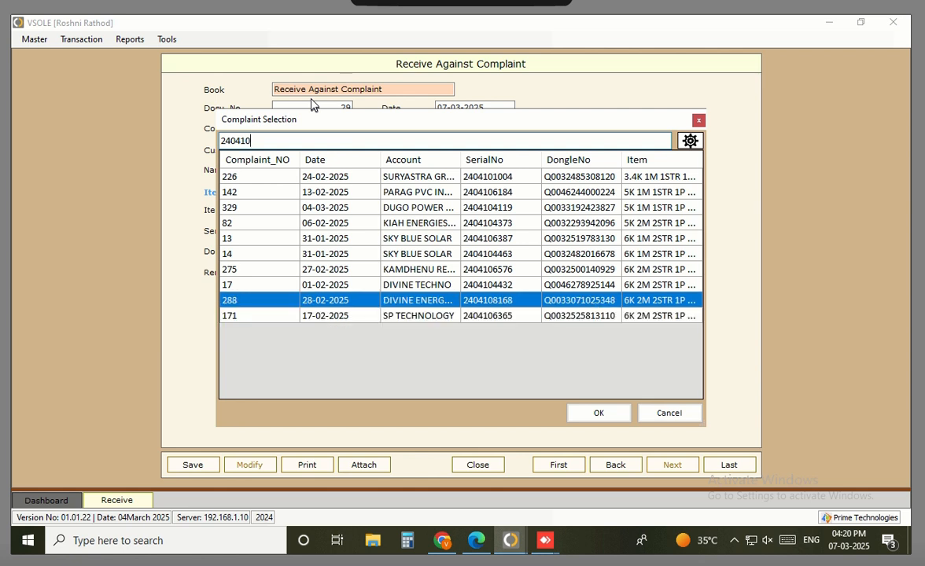
double_click(507, 306)
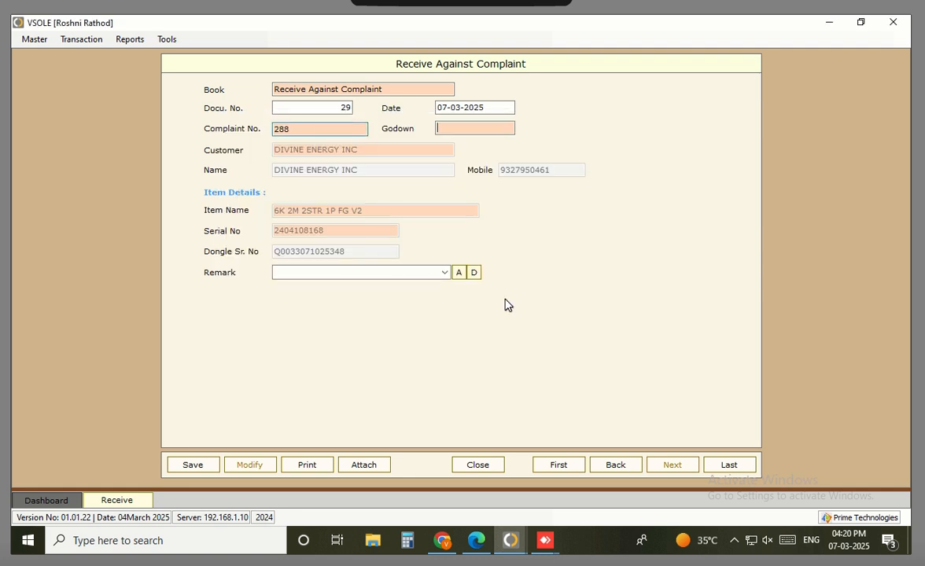
Set the godown to Complaint Spare Stock, save document 29, and close the form
double_click(462, 135)
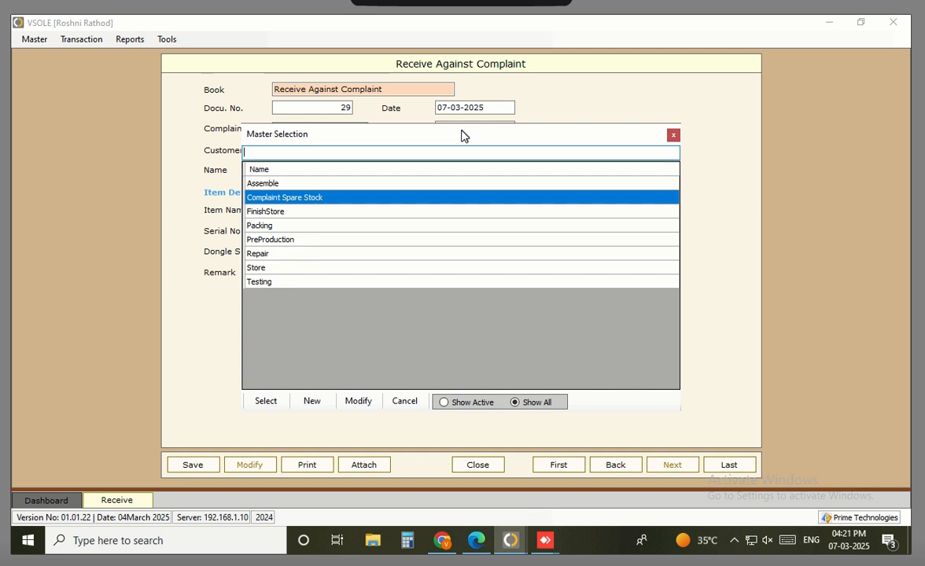
key(Return)
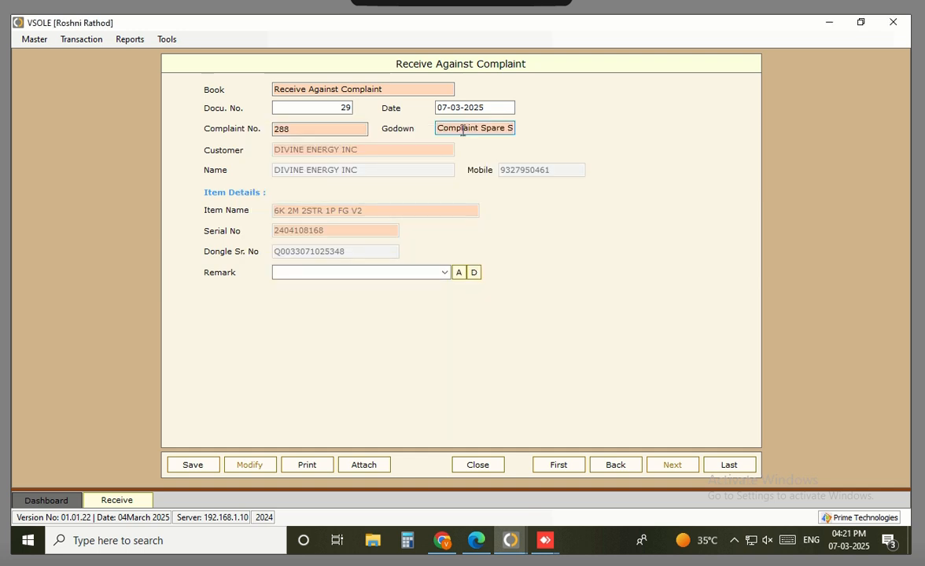
key(End)
key(shift+Home)
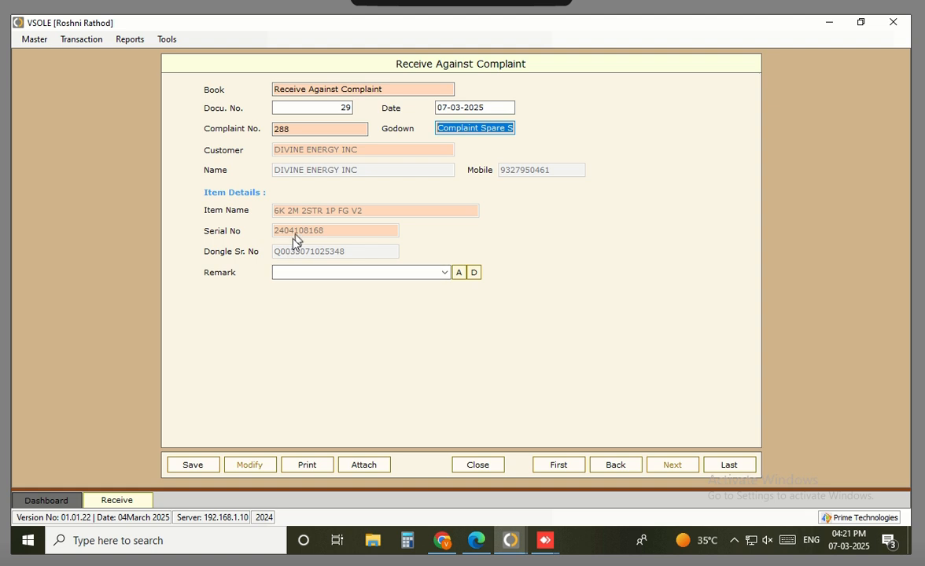
click(191, 466)
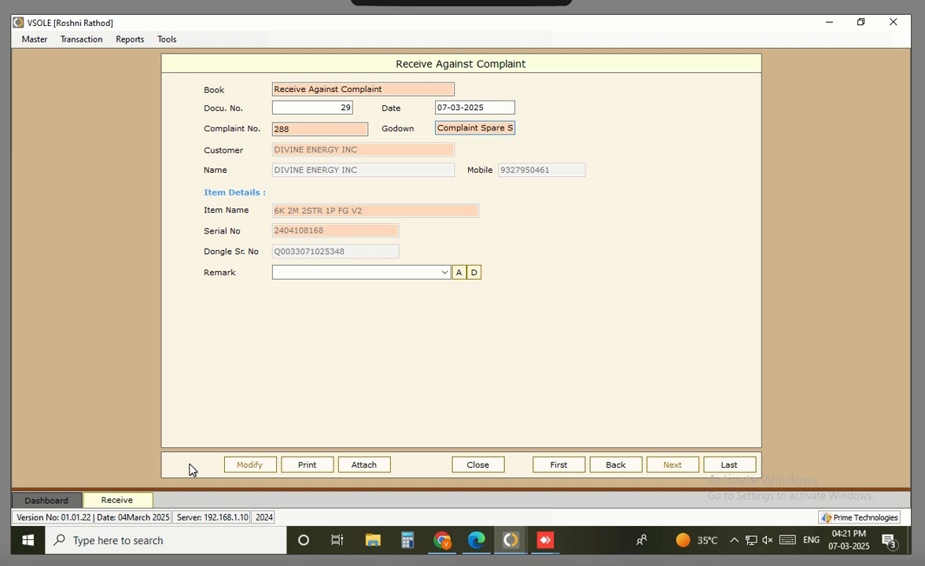
click(460, 464)
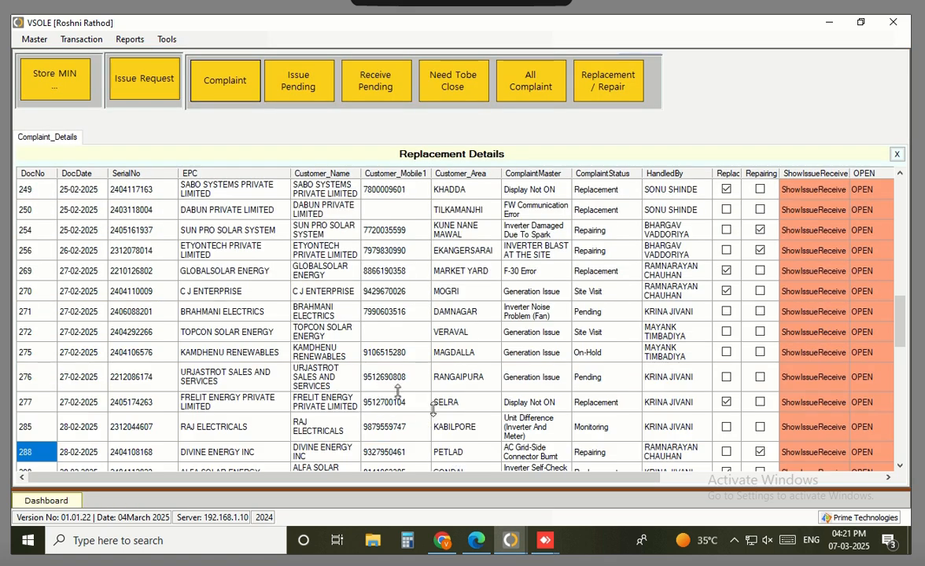
click(825, 452)
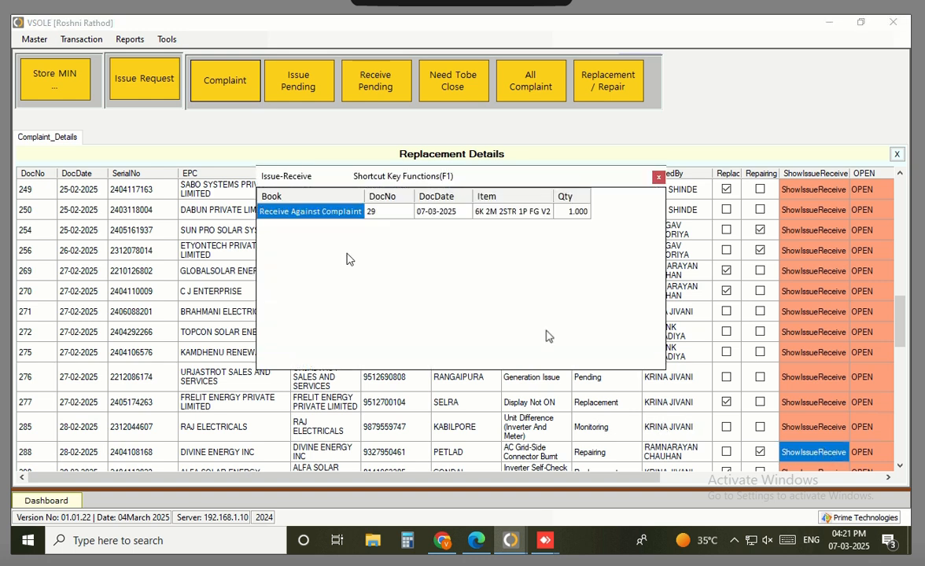
click(535, 212)
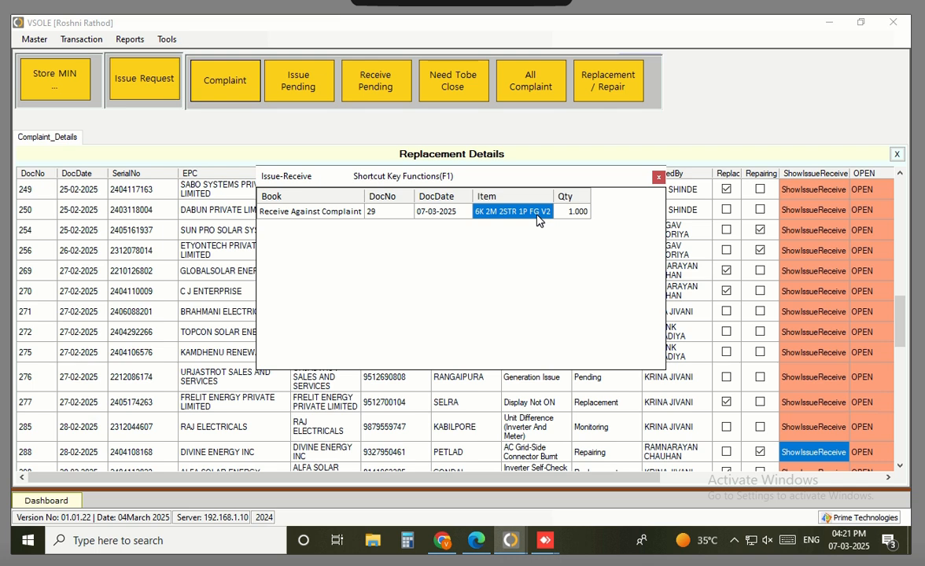
click(659, 178)
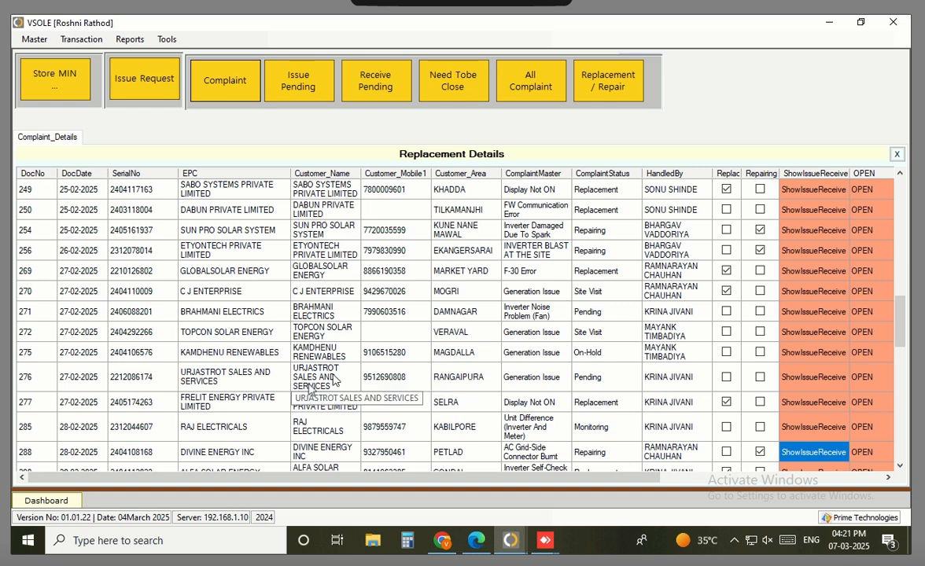
Launch a second VSOLE PRIME session and log in as the second user
click(829, 22)
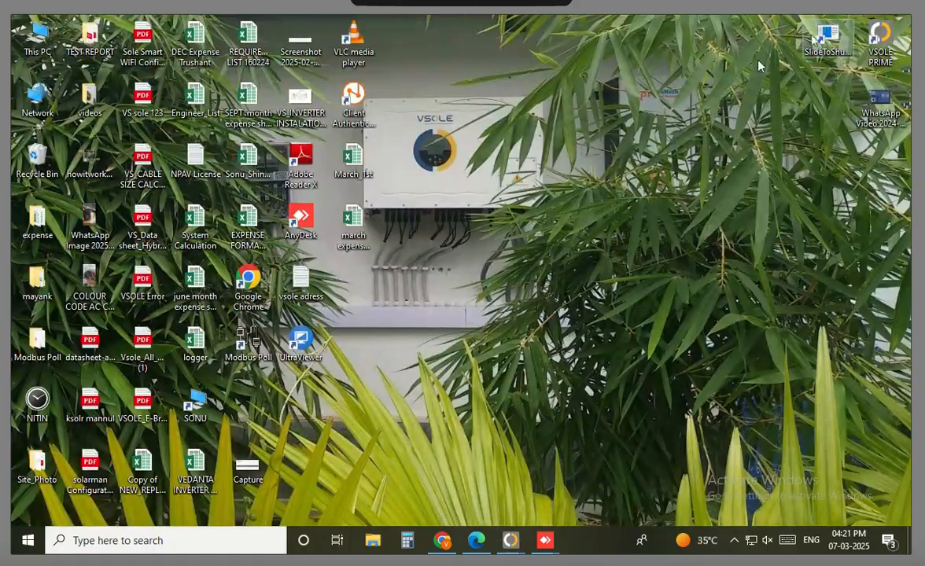
click(881, 37)
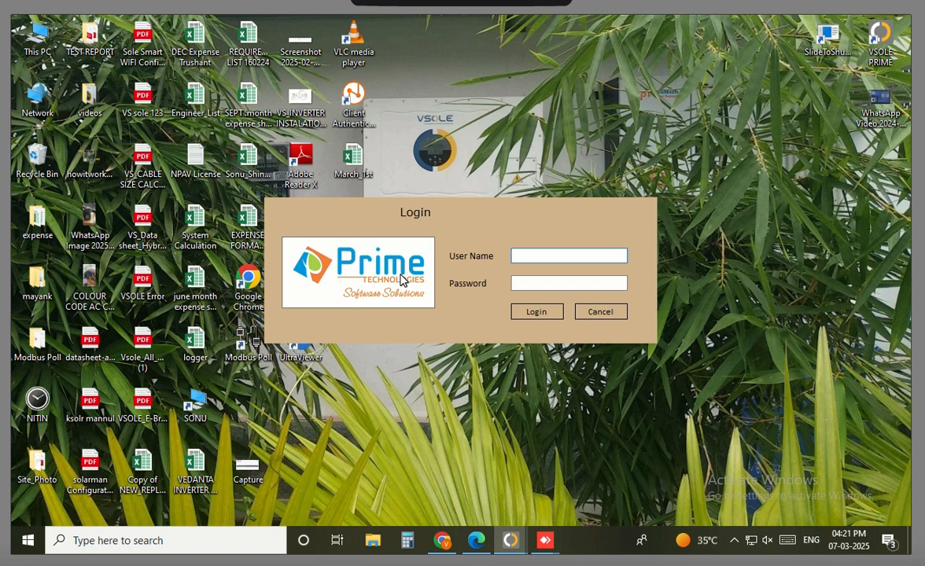
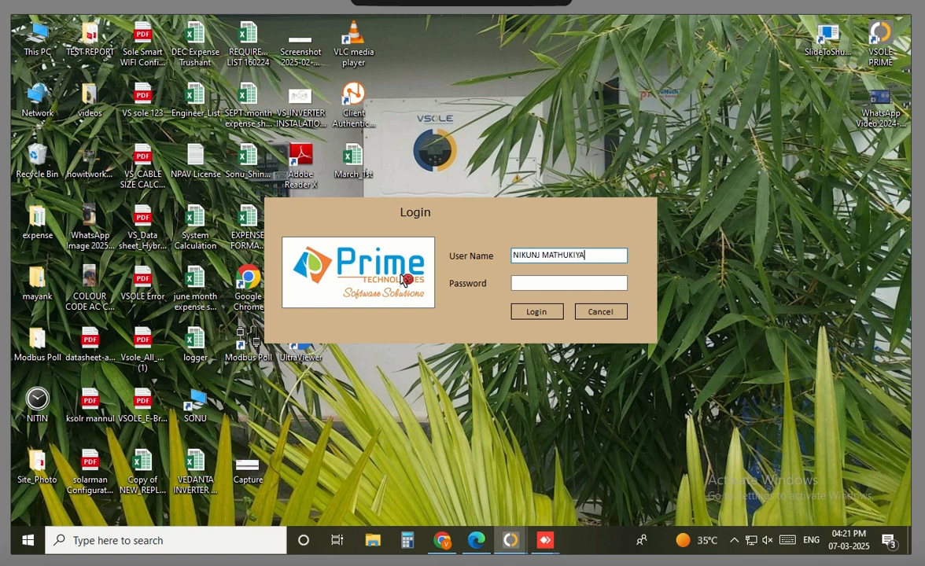
key(Tab)
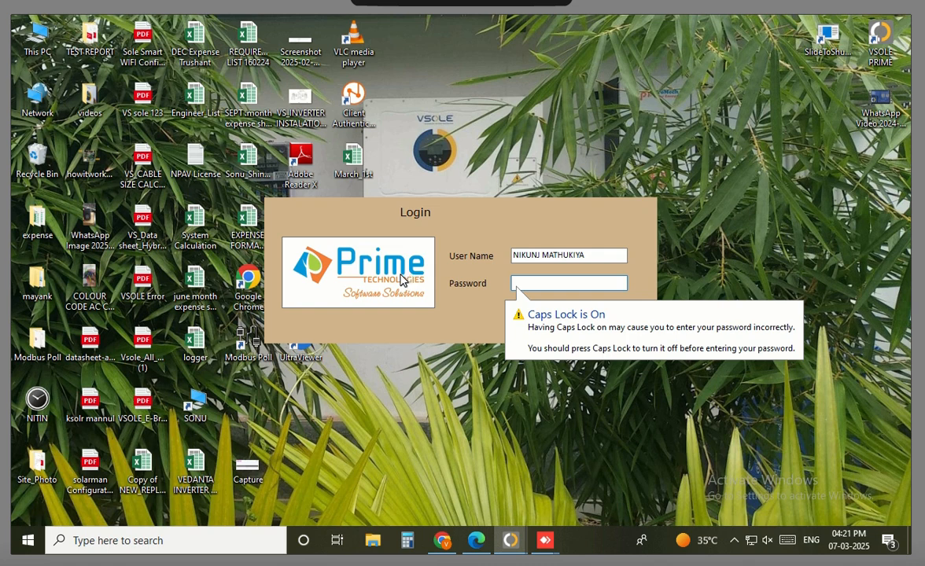
text(****)
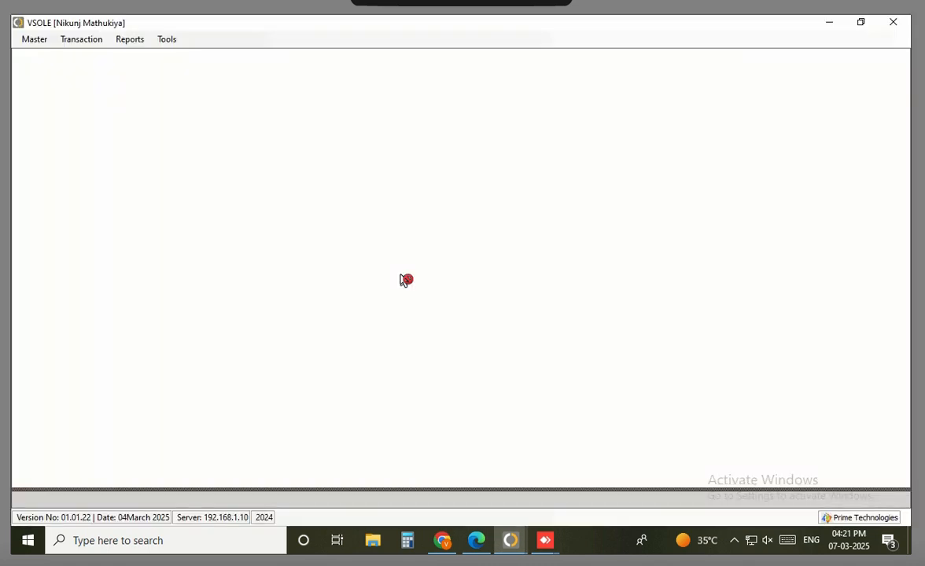
Show the dashboard's Pending Repairing Outward list with its single open item
click(82, 39)
click(92, 55)
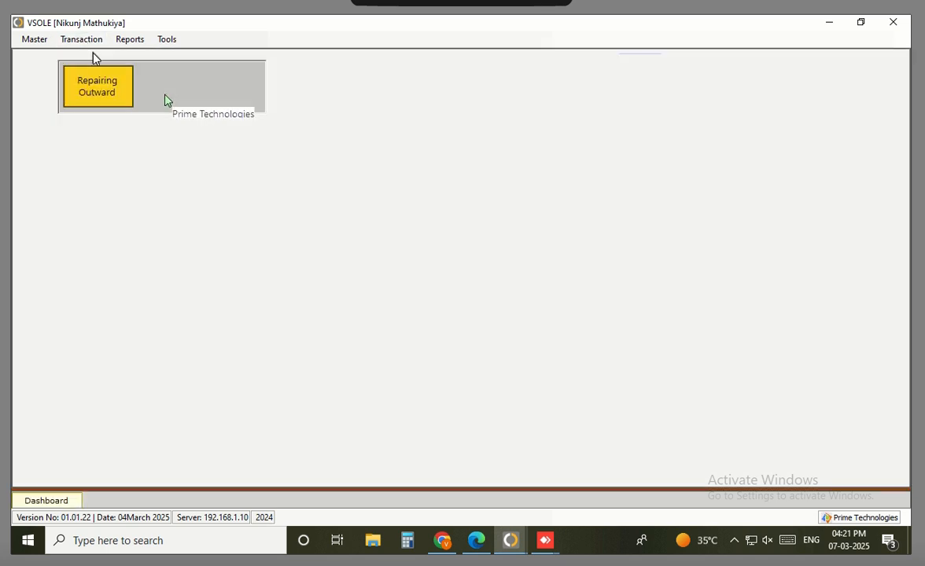
click(97, 95)
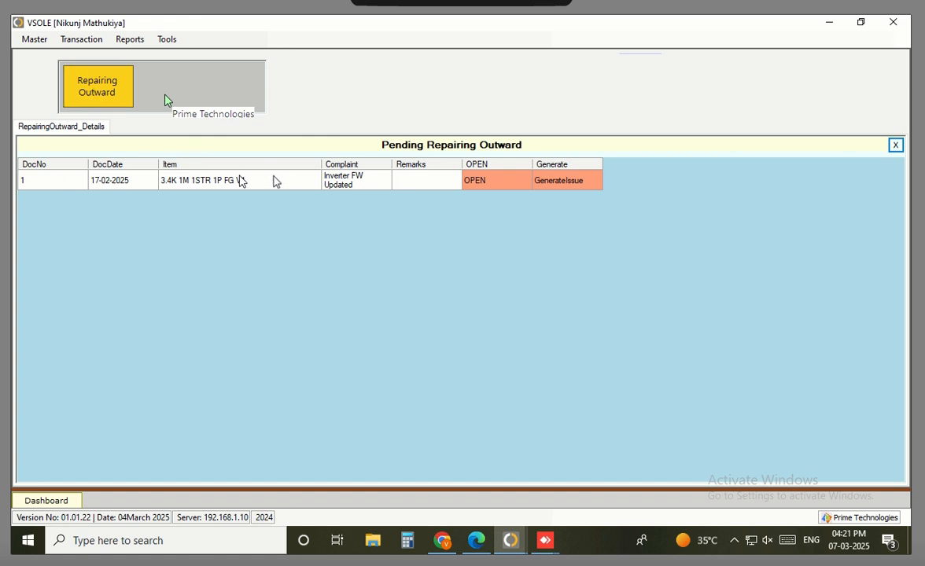
drag(150, 185, 305, 182)
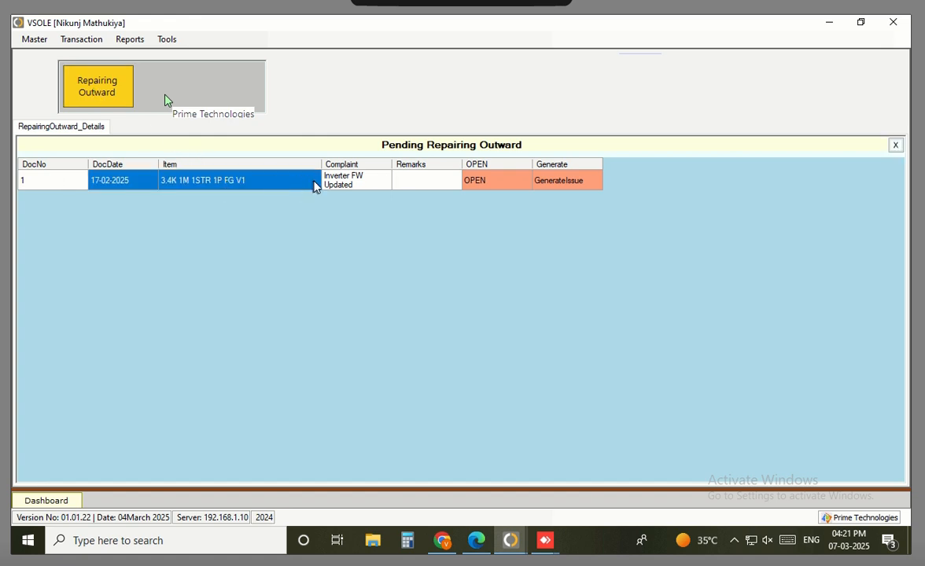
Bring the Replacement Details window forward and select complaint 288's entry
mouse_move(512, 540)
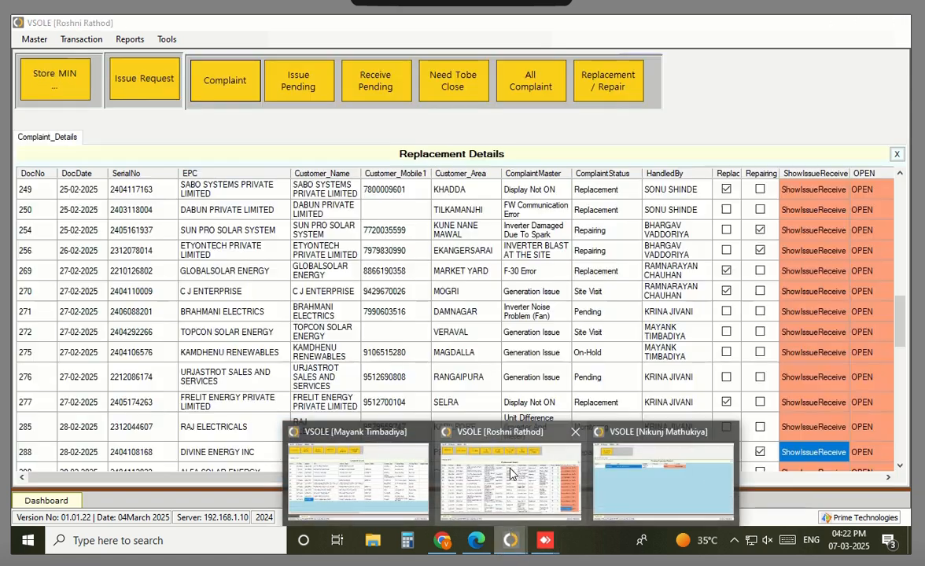
click(509, 472)
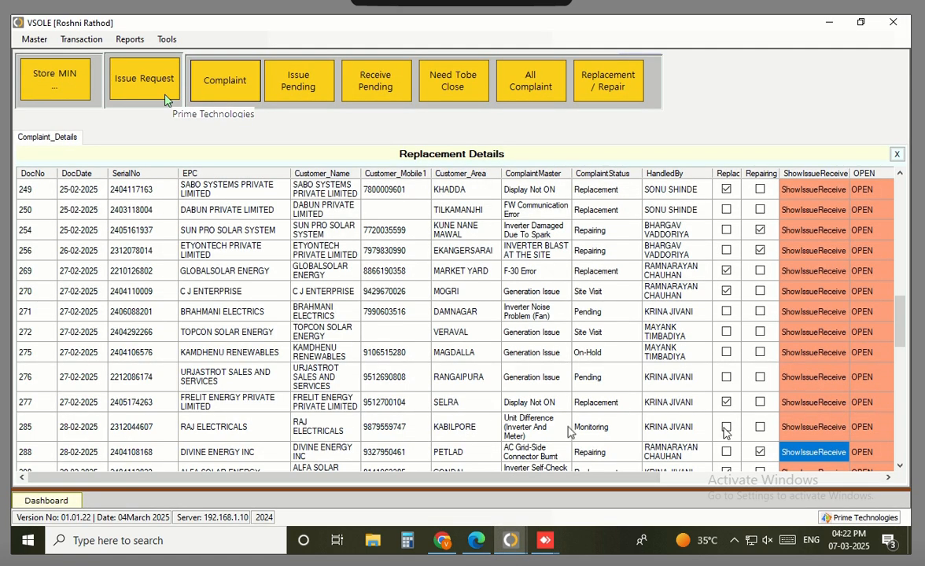
drag(73, 455, 241, 451)
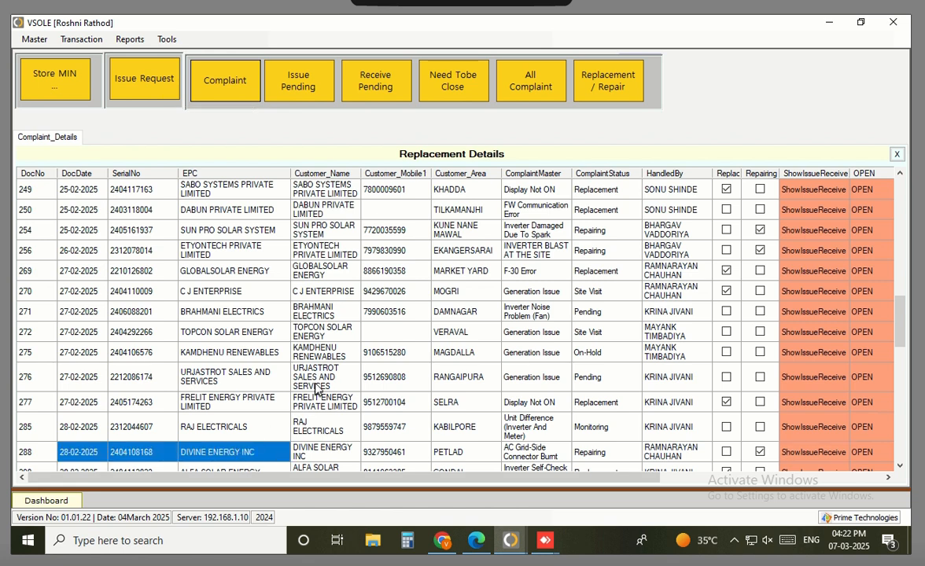
click(81, 39)
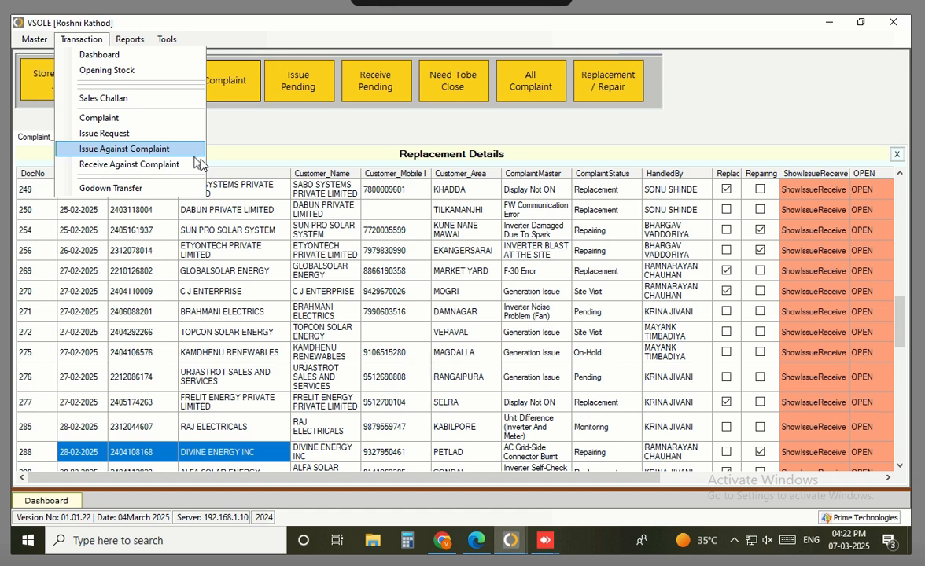
click(326, 311)
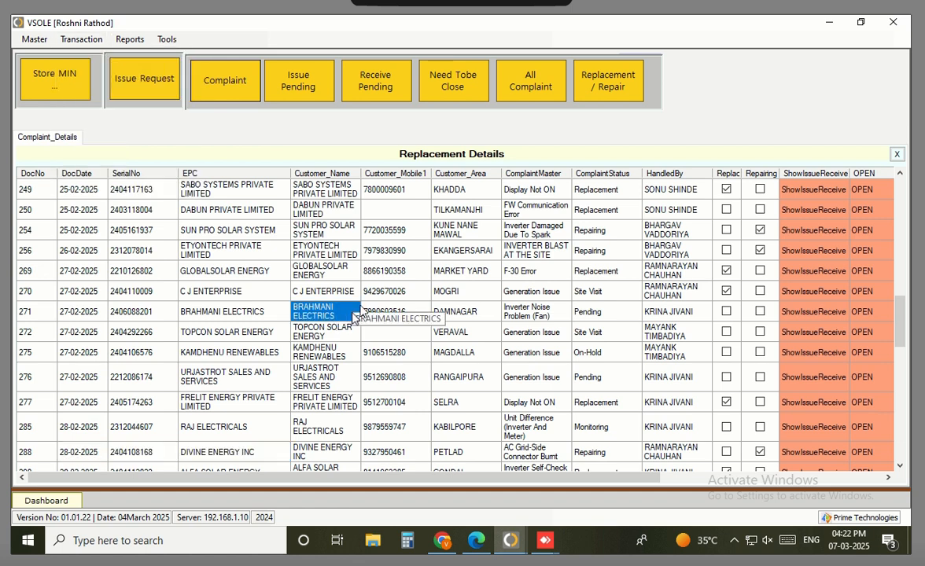
Launch another VSOLE instance from the taskbar jump list
mouse_move(503, 543)
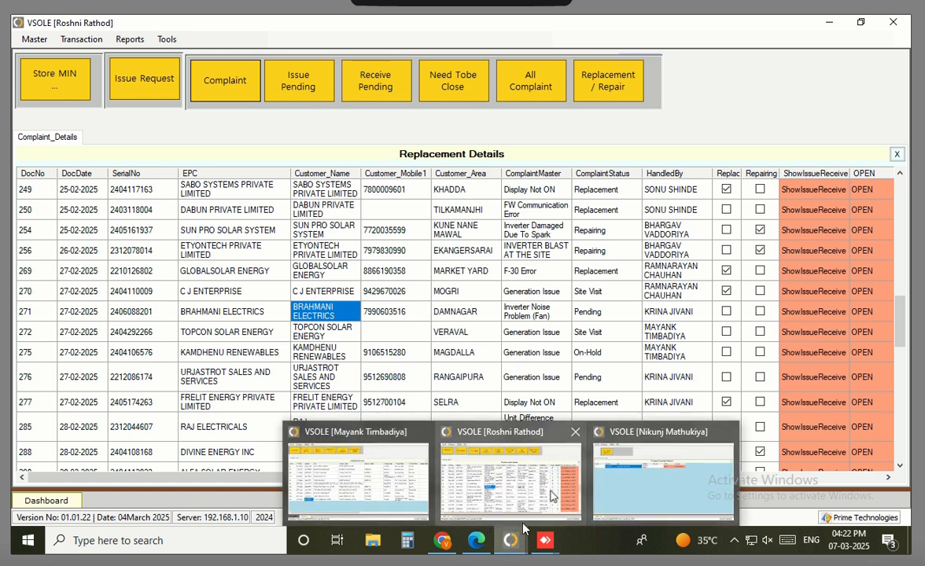
right_click(513, 536)
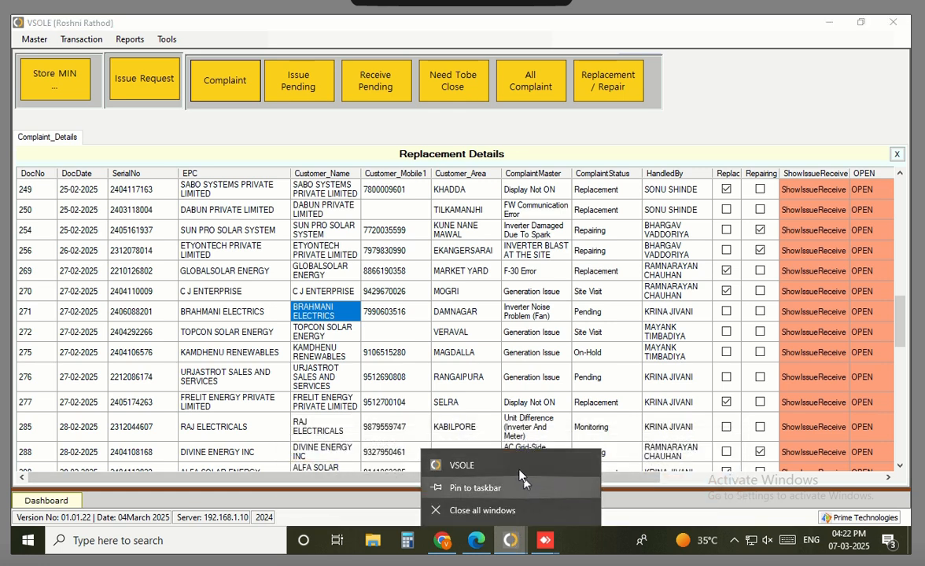
click(464, 465)
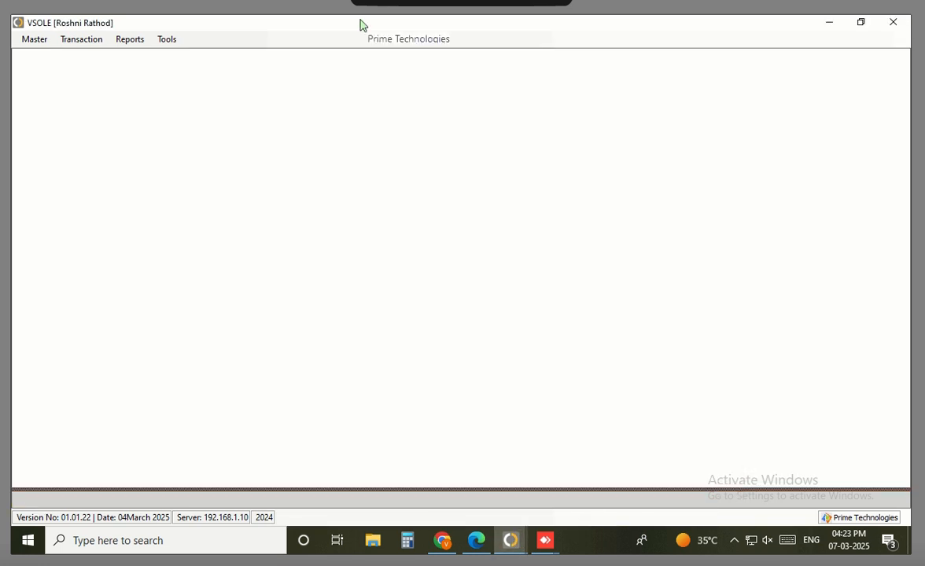
Open a repairing entry form by mistake, then close it and the dashboard panel
click(82, 39)
click(87, 56)
click(82, 39)
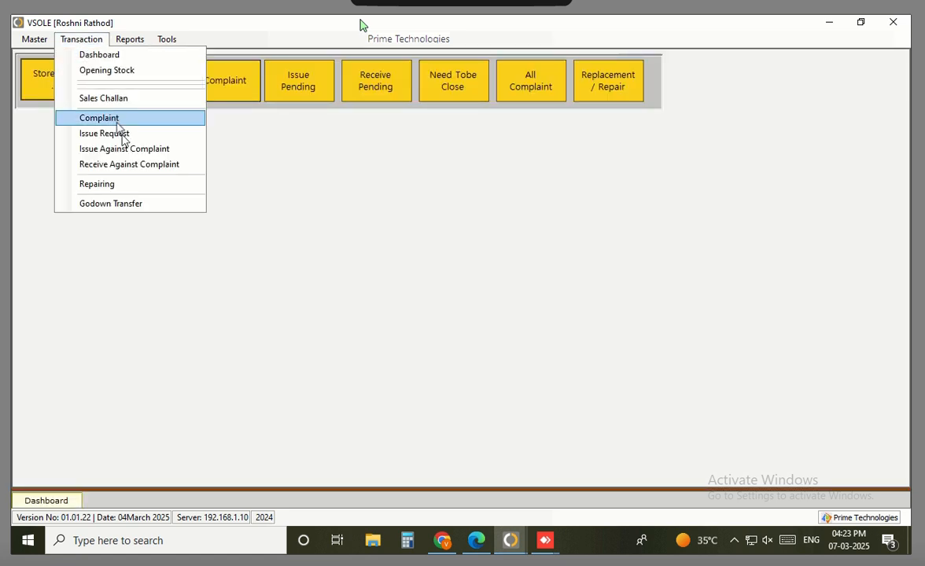
click(128, 189)
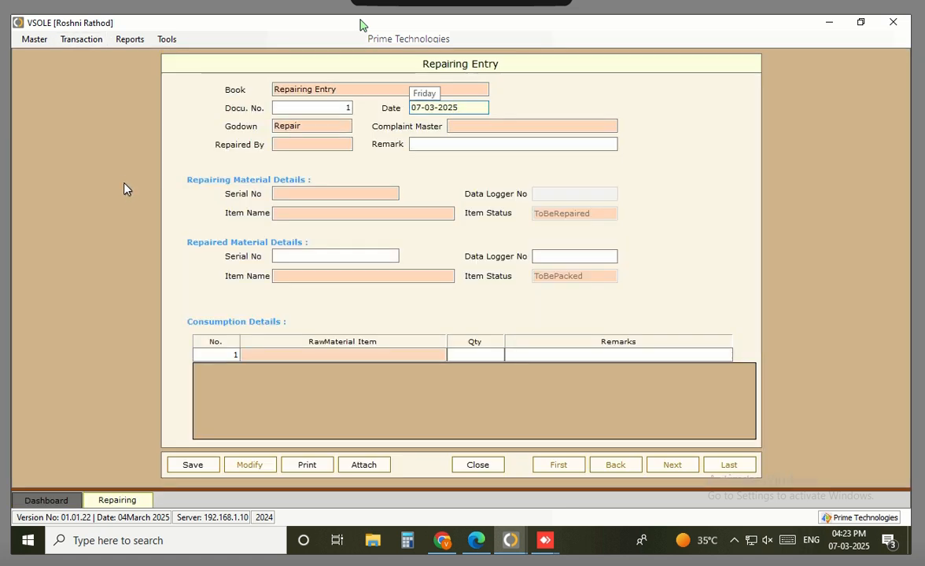
key(Escape)
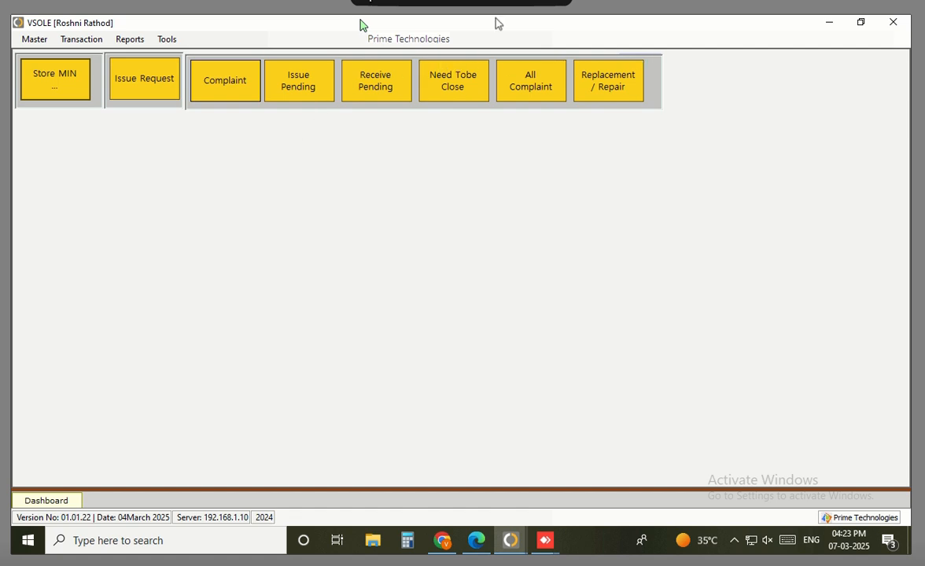
key(Escape)
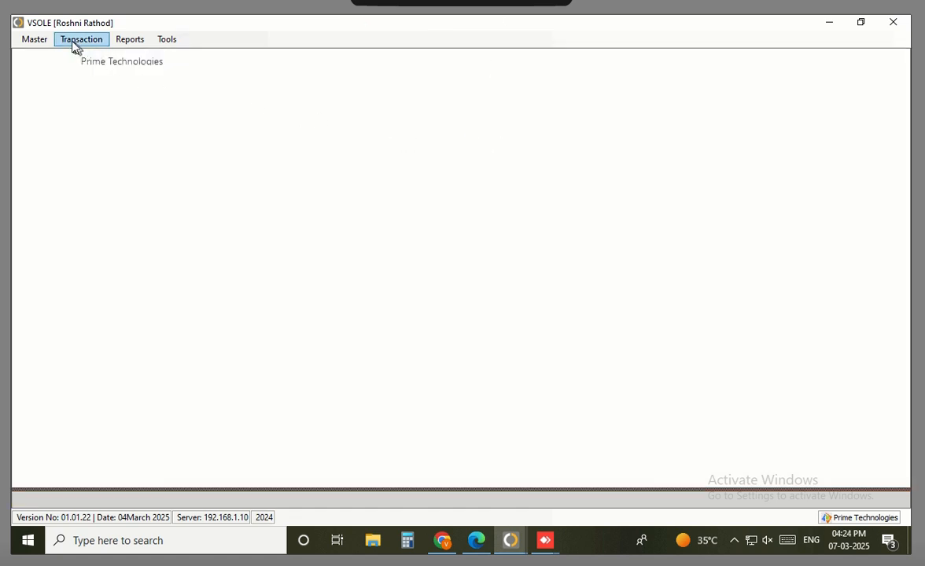
Start a Repairing Inward entry with Complaint Spare Stock as the From Godown
click(76, 40)
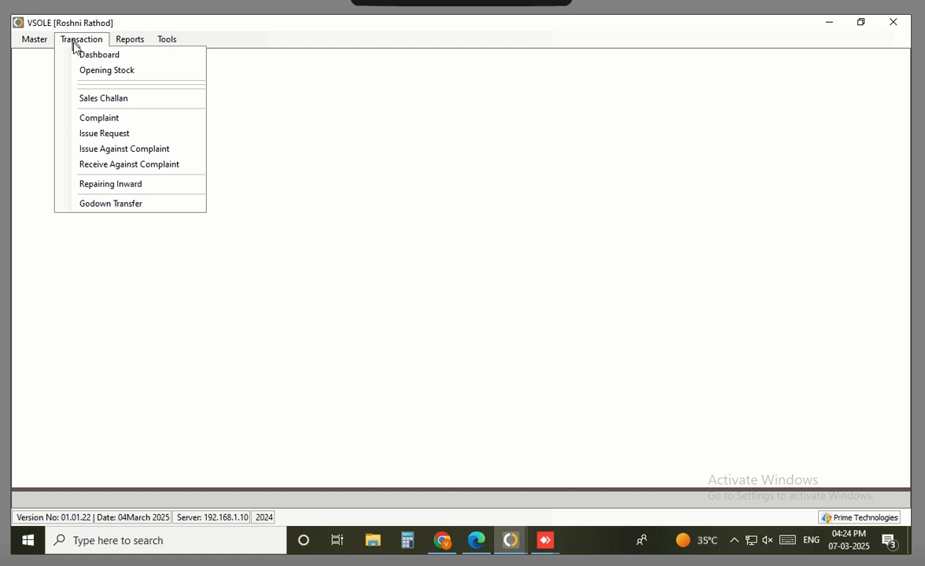
click(145, 186)
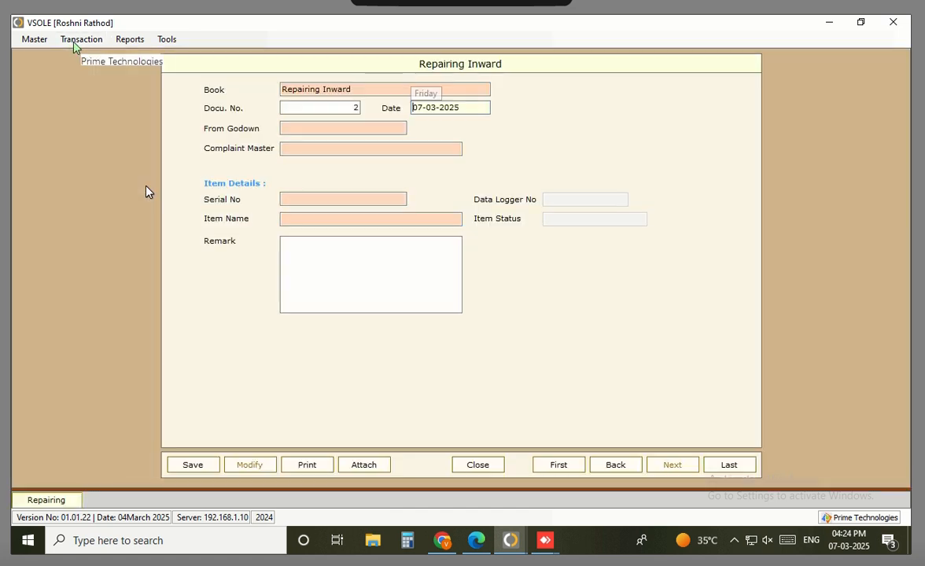
click(385, 128)
key(Return)
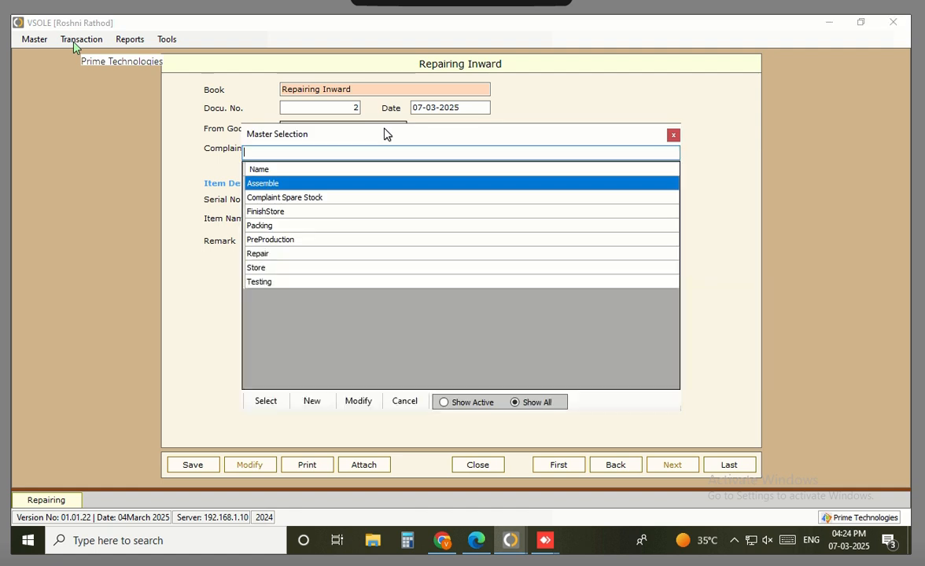
key(Down)
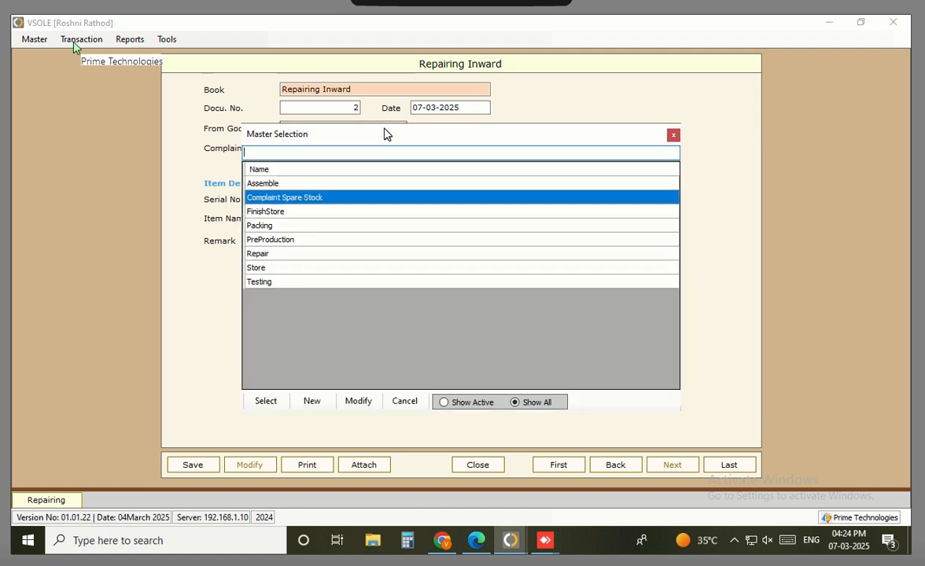
key(Return)
key(Return)
key(Return)
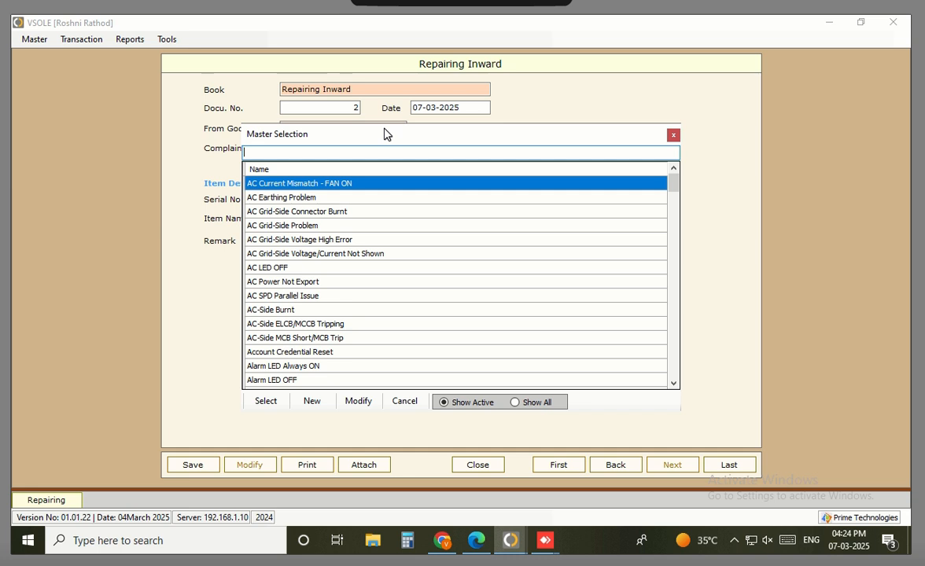
Search AC and choose AC Grid-Side Connector Burnt as the complaint
text(AC-)
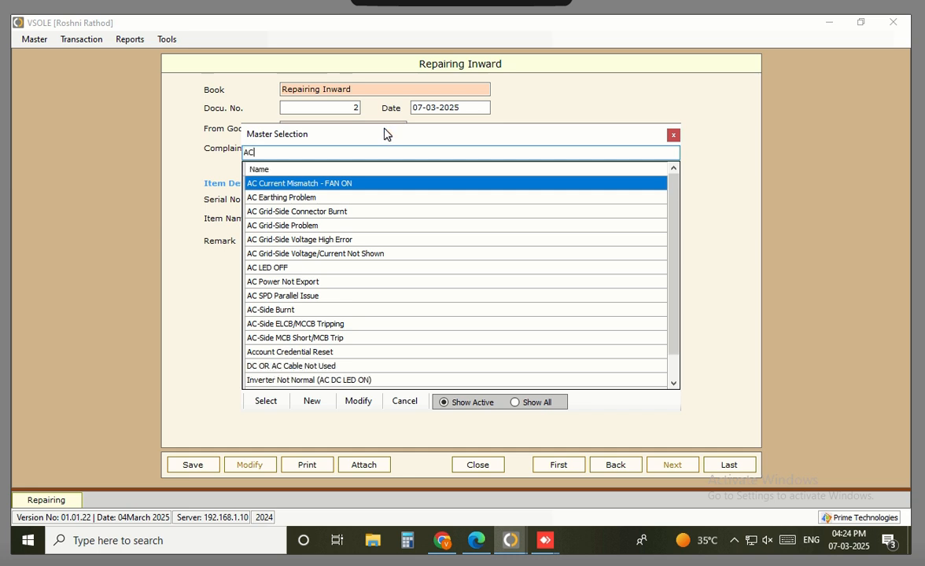
key(BackSpace)
key(BackSpace)
key(Down)
key(Down)
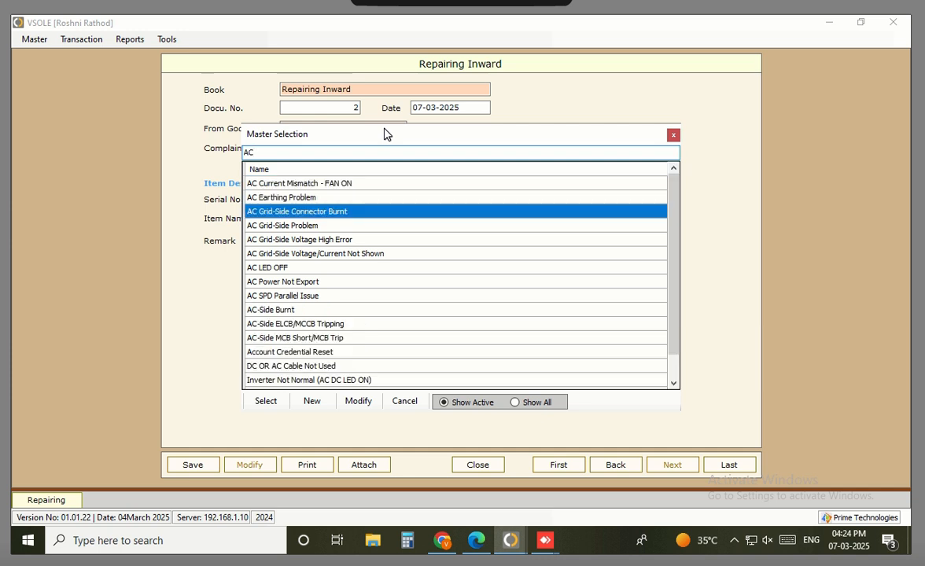
key(Return)
key(Return)
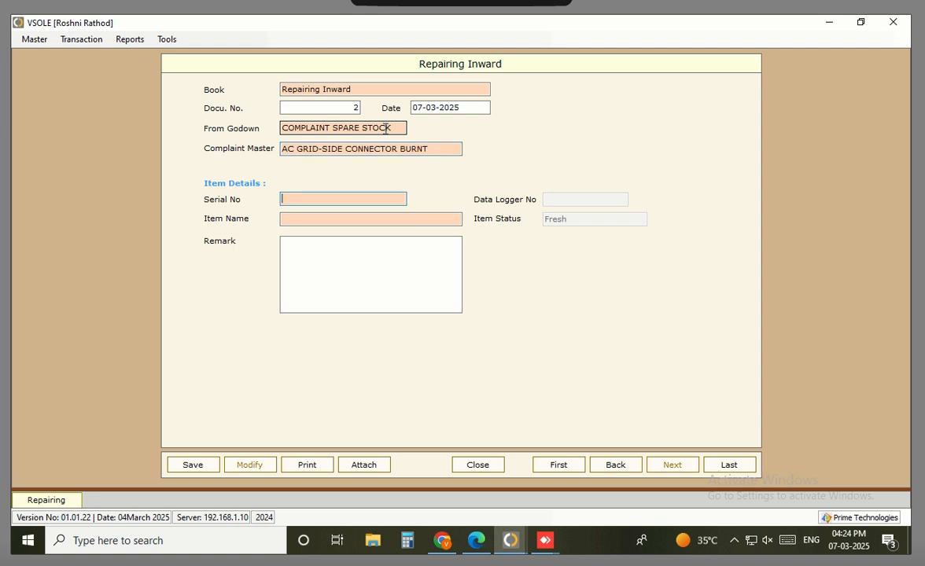
key(Return)
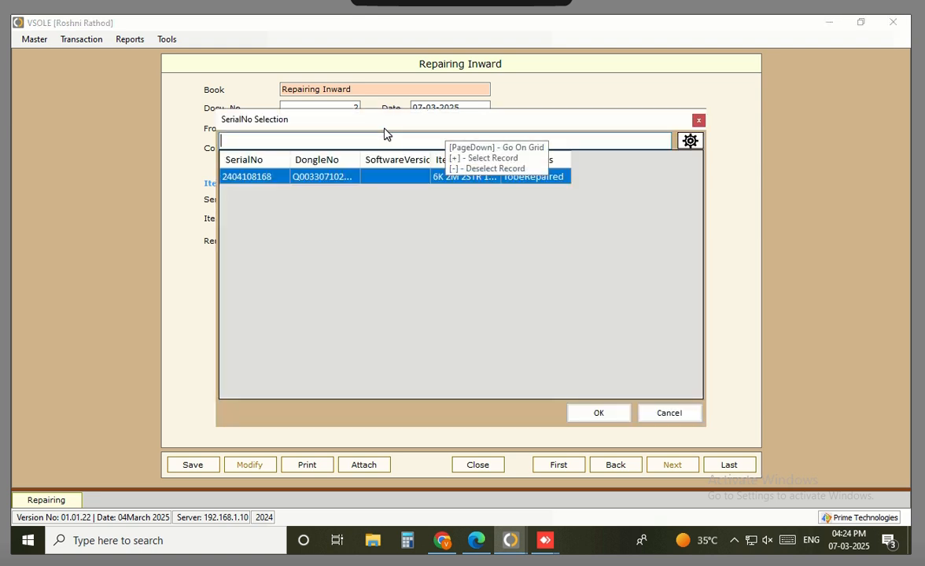
click(593, 413)
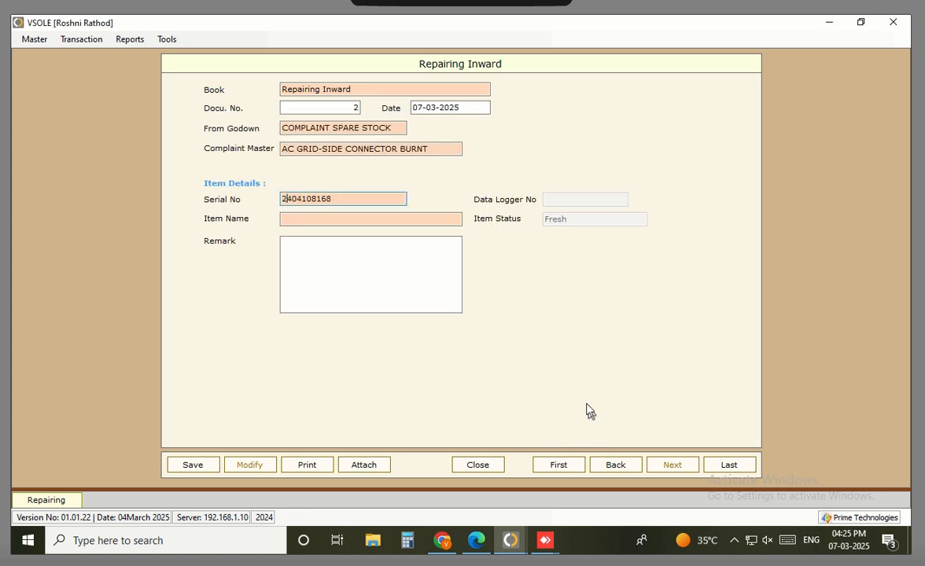
click(362, 269)
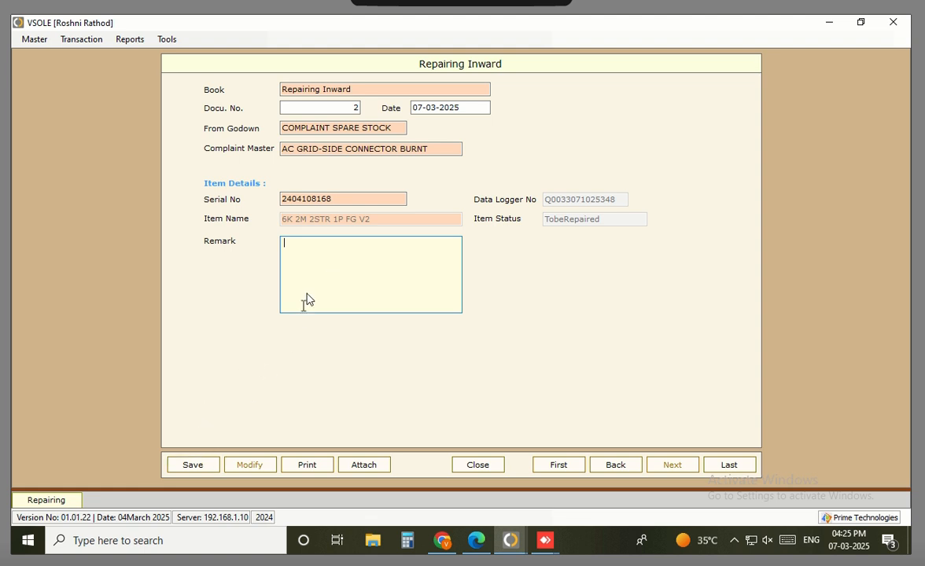
Enter remark 'VSEREP - 1375' and save Repairing Inward document 2
click(328, 260)
text(VSEREP -)
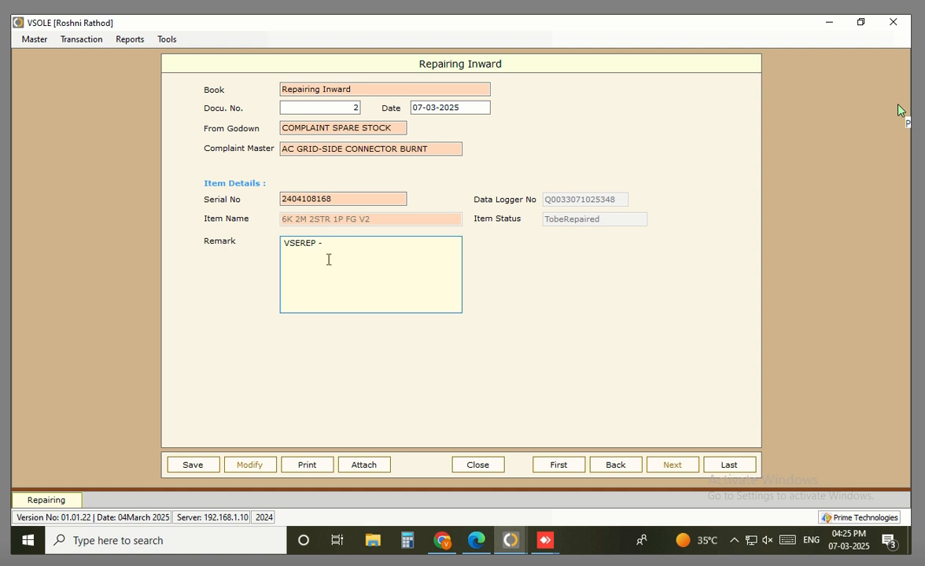
text( 1375)
click(193, 465)
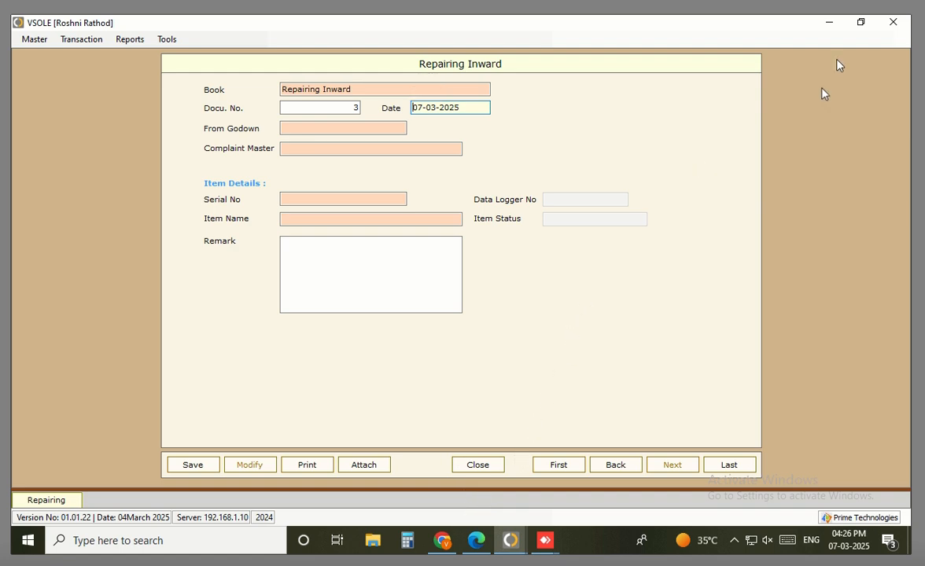
Switch to the other VSOLE session, load Pending Repairing Outward, and widen the Complaint column
click(829, 22)
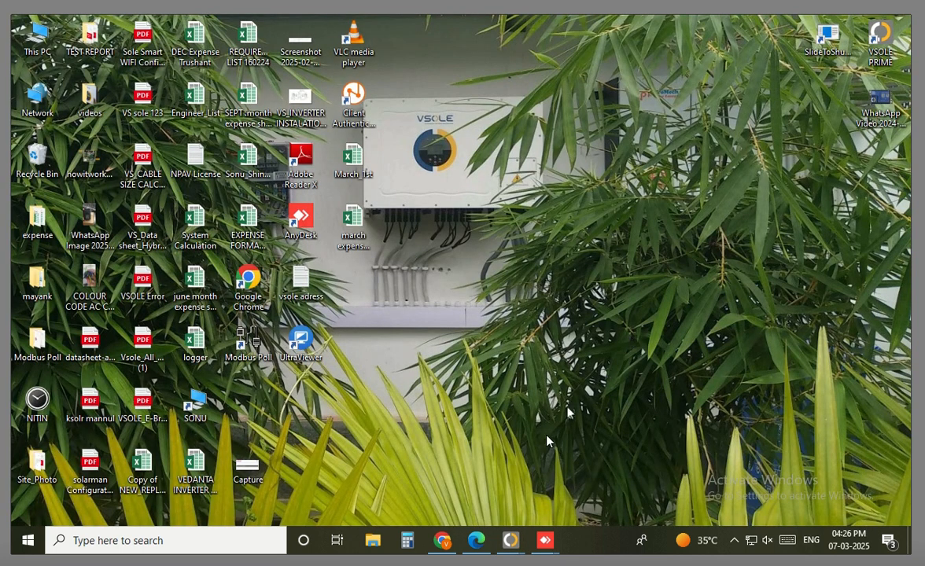
mouse_move(510, 540)
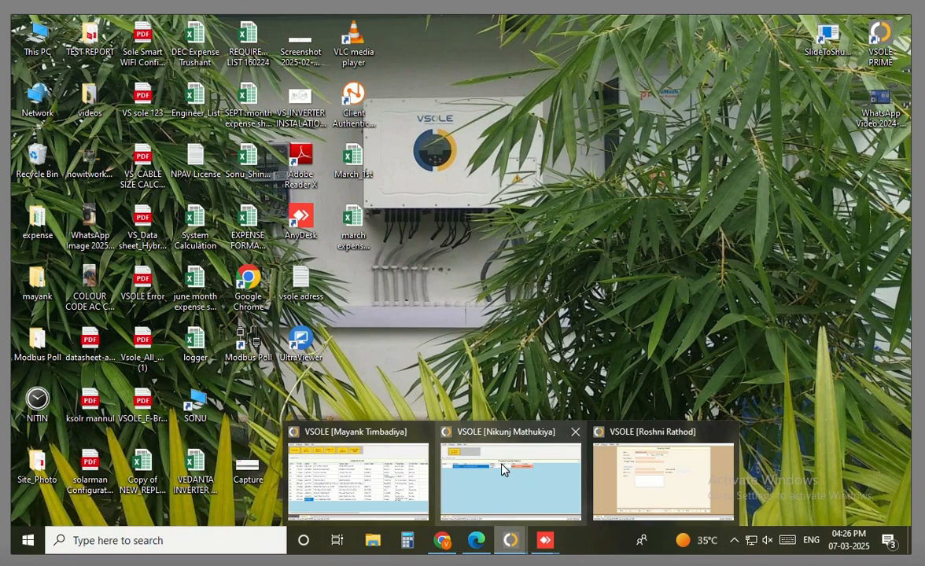
click(503, 469)
click(97, 79)
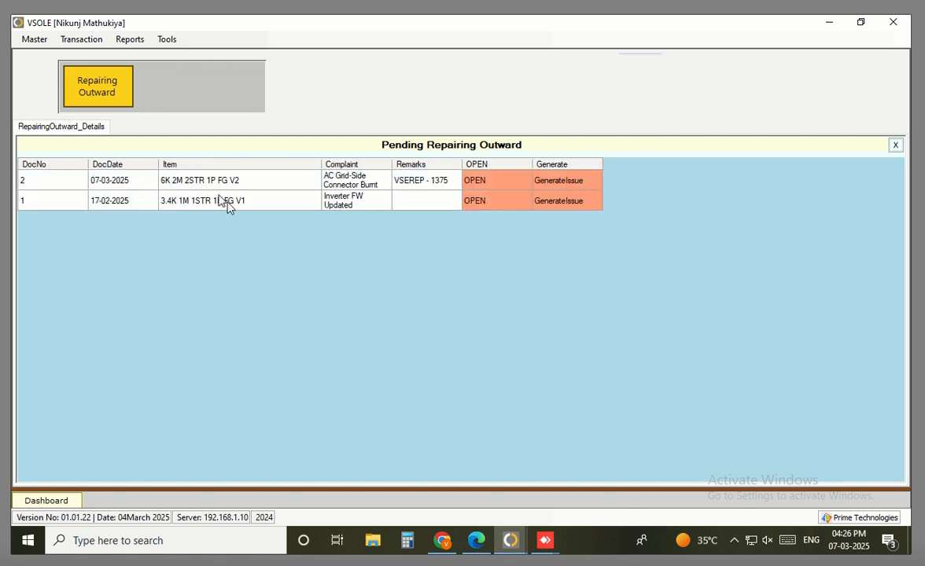
click(428, 182)
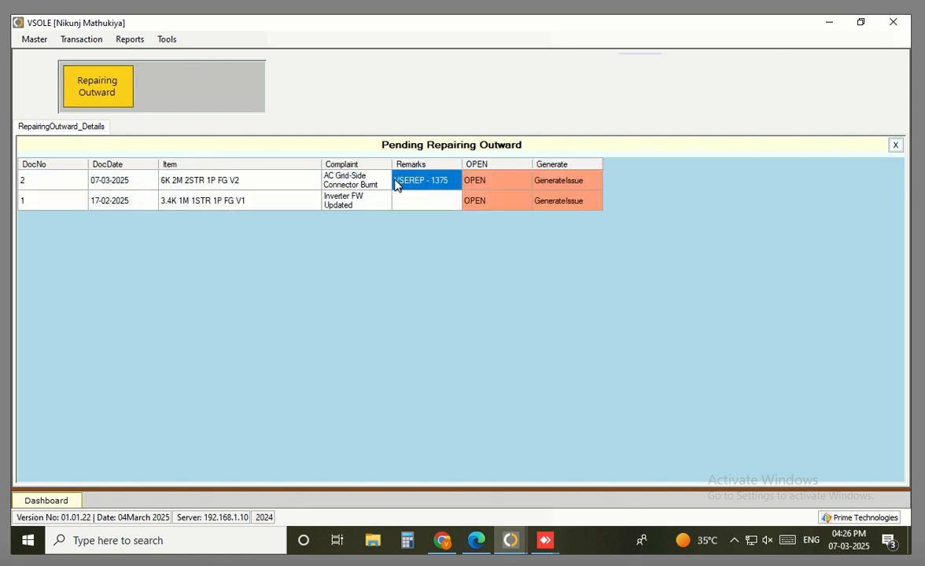
drag(392, 164, 455, 165)
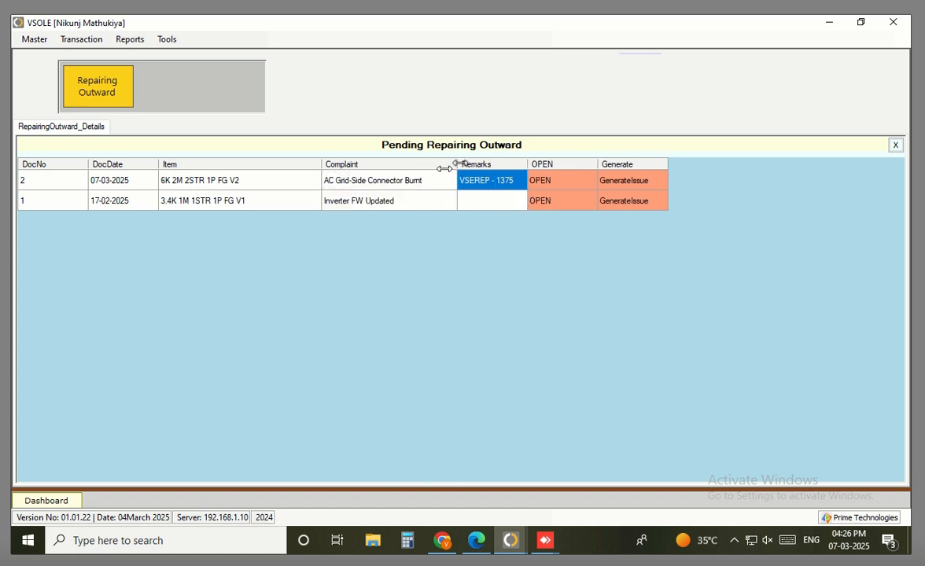
click(381, 182)
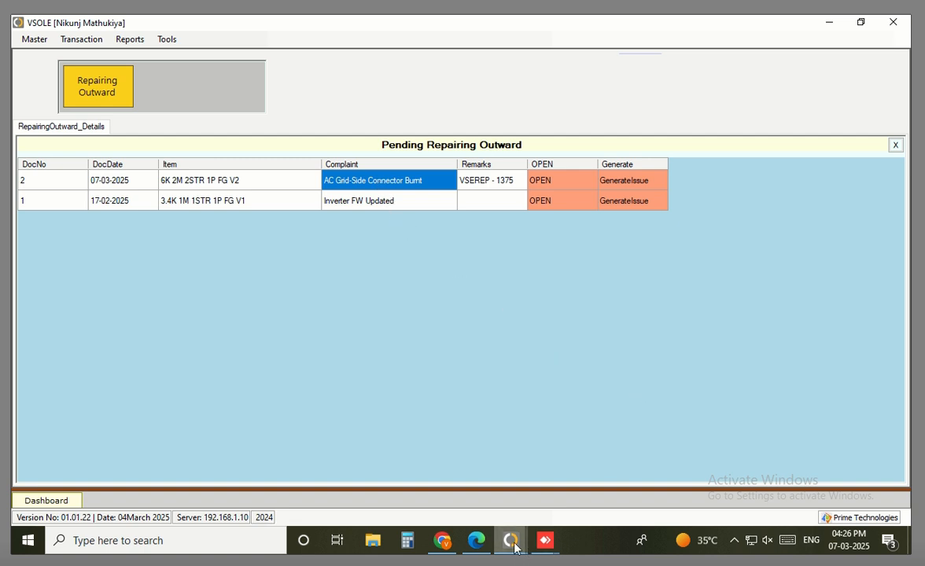
mouse_move(510, 540)
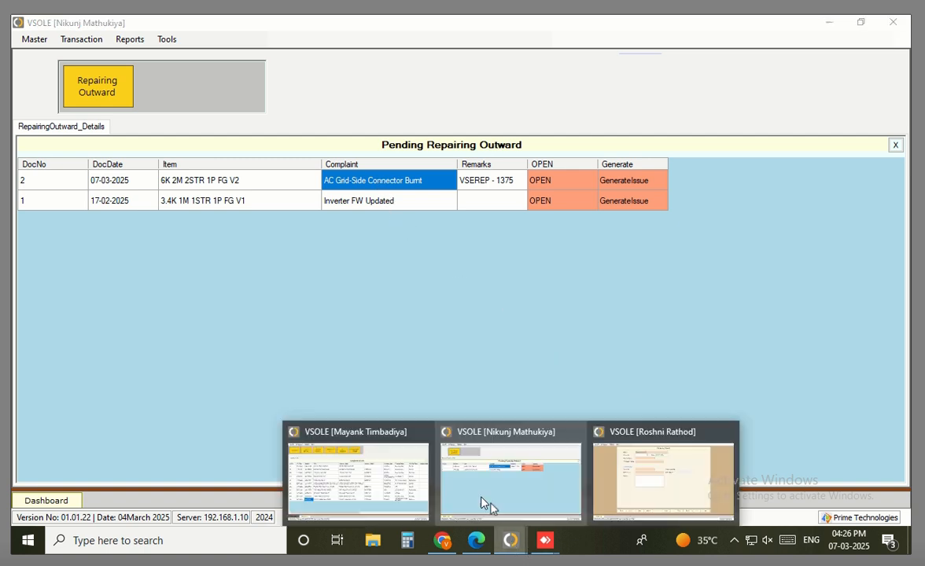
click(650, 470)
click(81, 39)
click(88, 53)
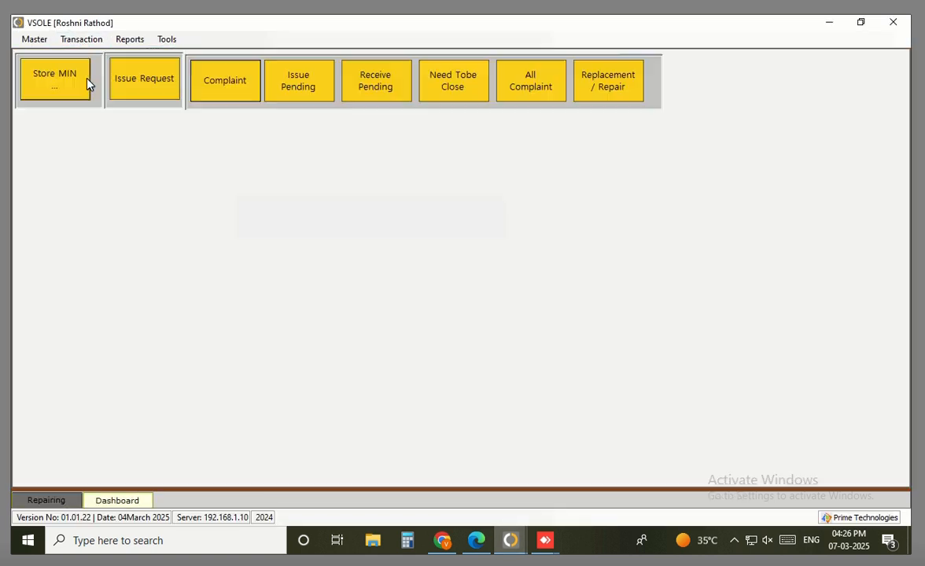
click(607, 86)
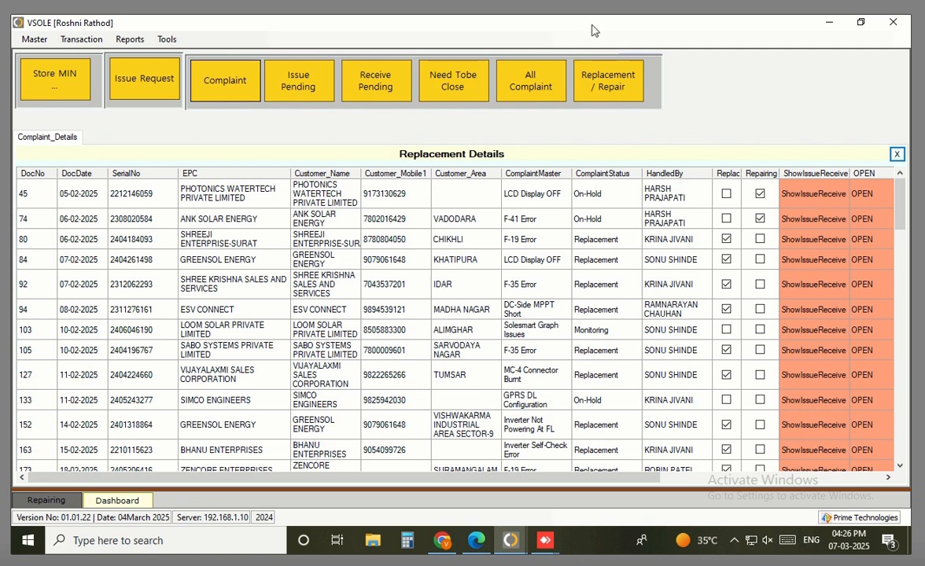
click(81, 40)
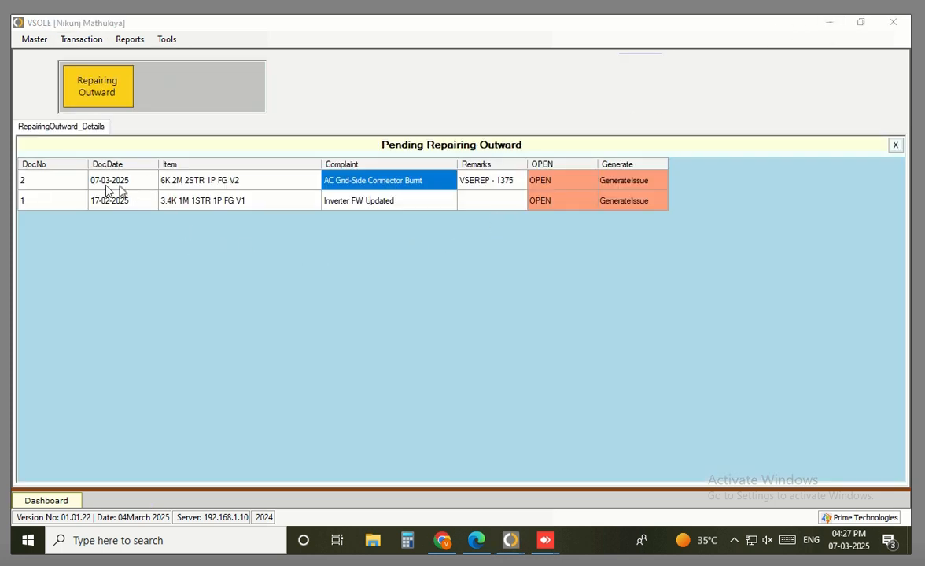
drag(59, 181, 656, 215)
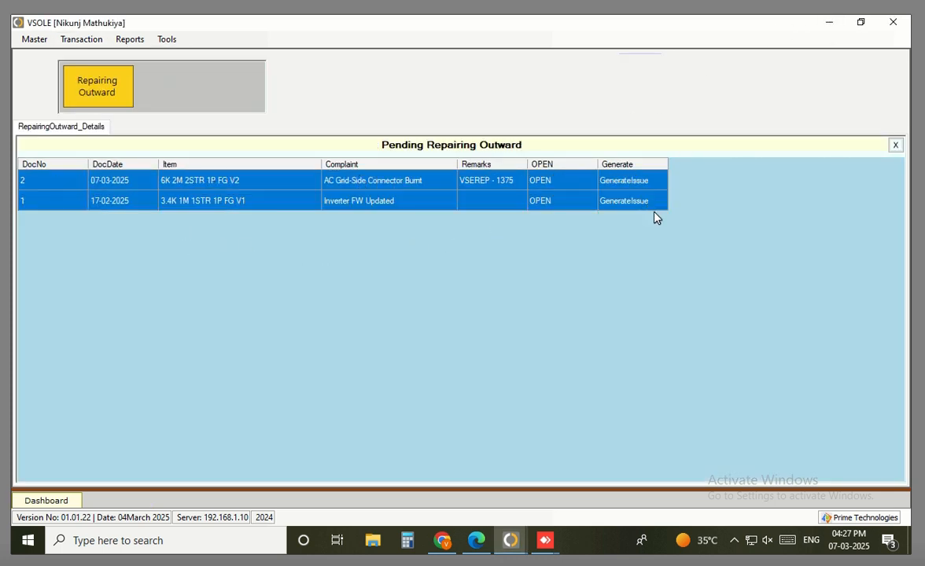
Select the 6K 2M 2STR 1P FG V2 outward entry, dismiss the microphone warning and show the Transaction menu
click(248, 183)
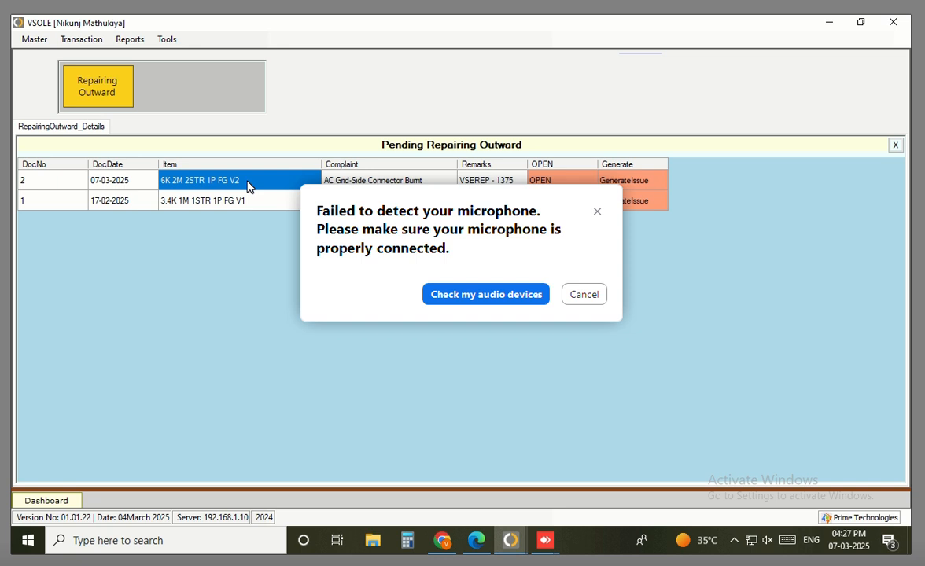
click(583, 296)
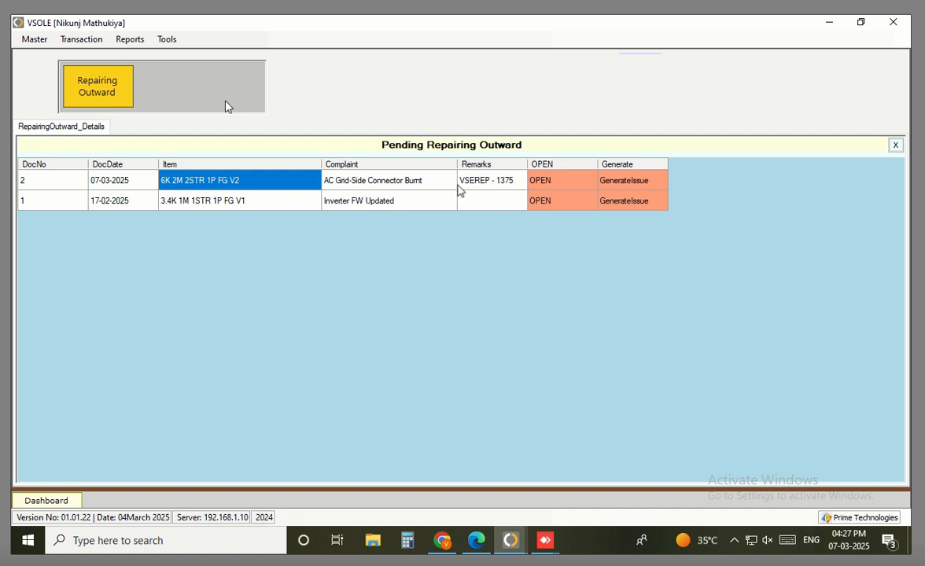
click(82, 43)
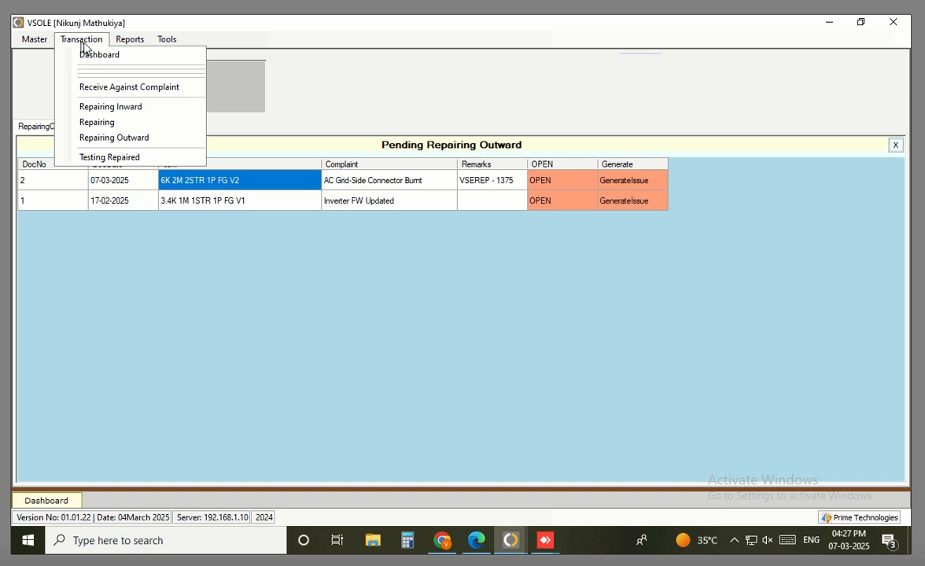
Start a Repairing Entry with complaint AC LED OFF and the repair technician in Repaired By
click(118, 123)
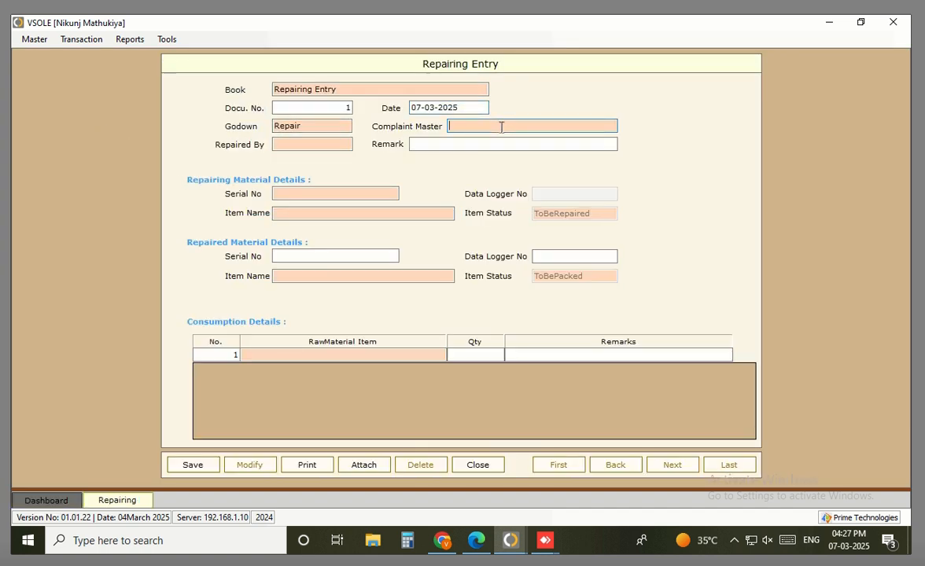
click(501, 127)
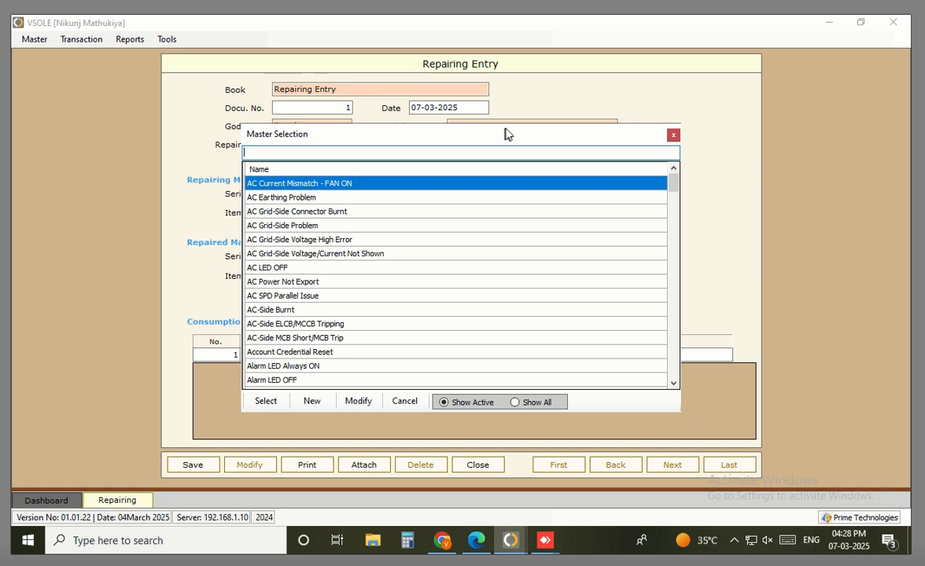
text(LED)
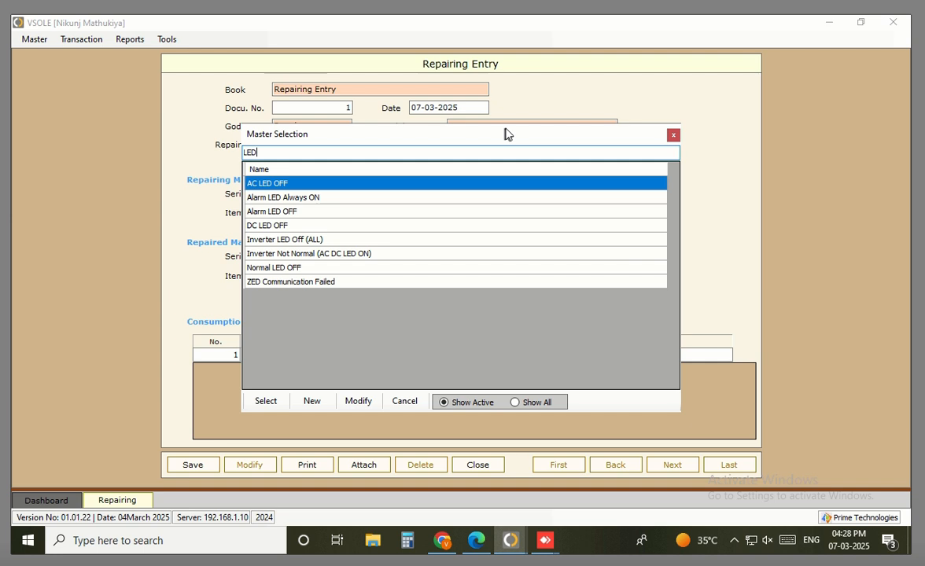
key(Escape)
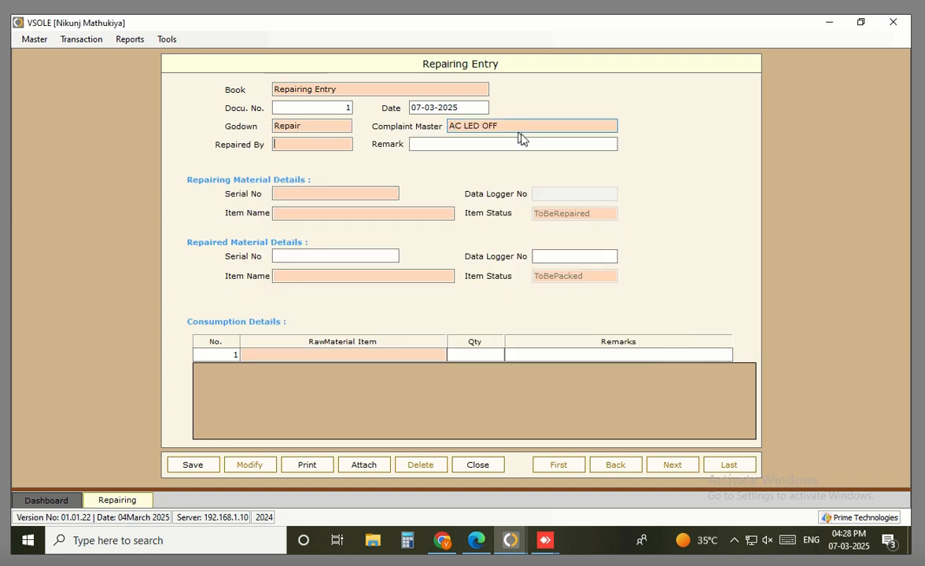
click(290, 145)
key(Return)
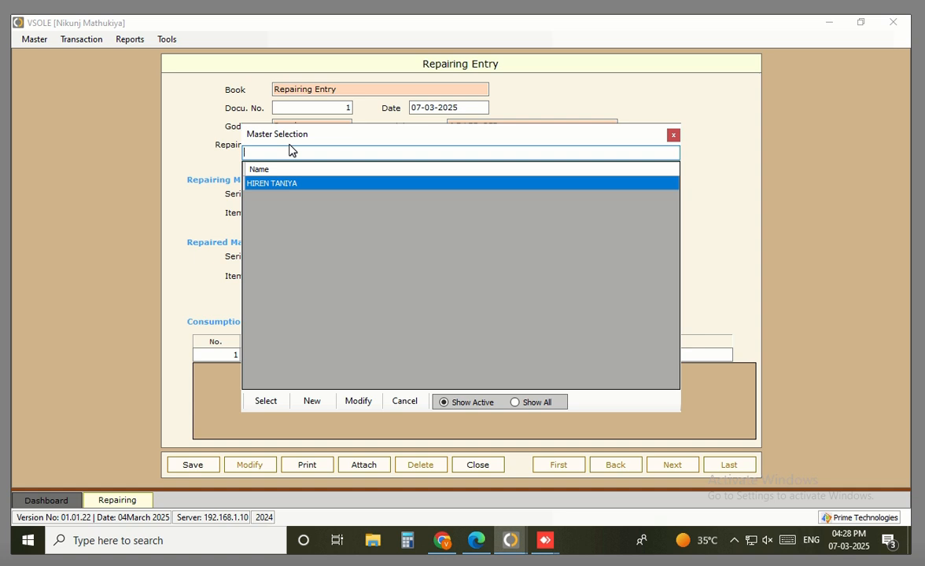
key(Return)
key(Return)
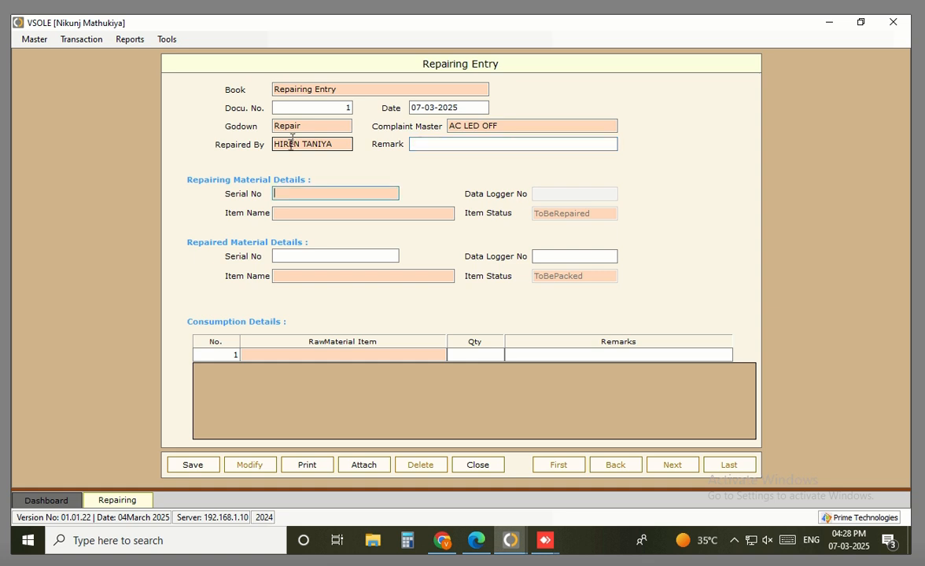
click(308, 199)
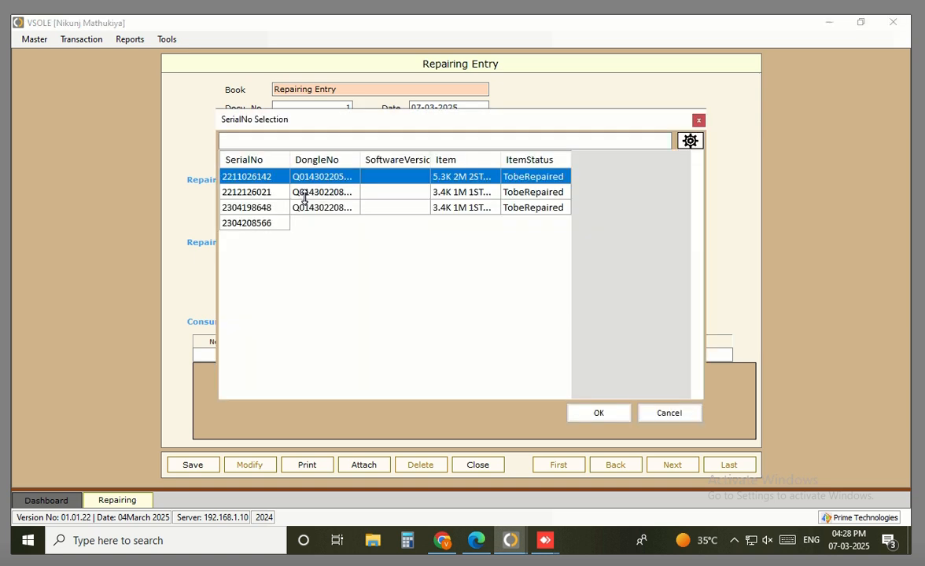
text(22)
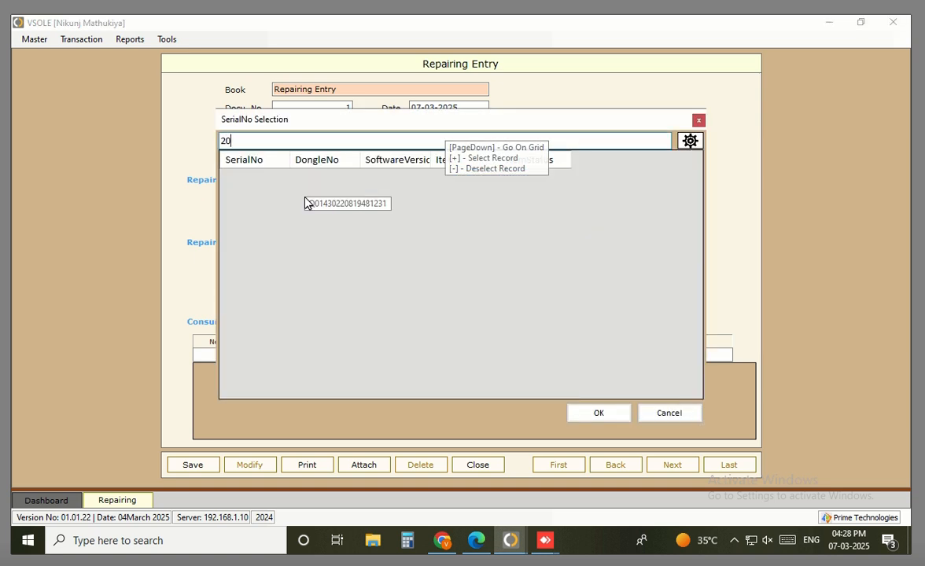
key(BackSpace)
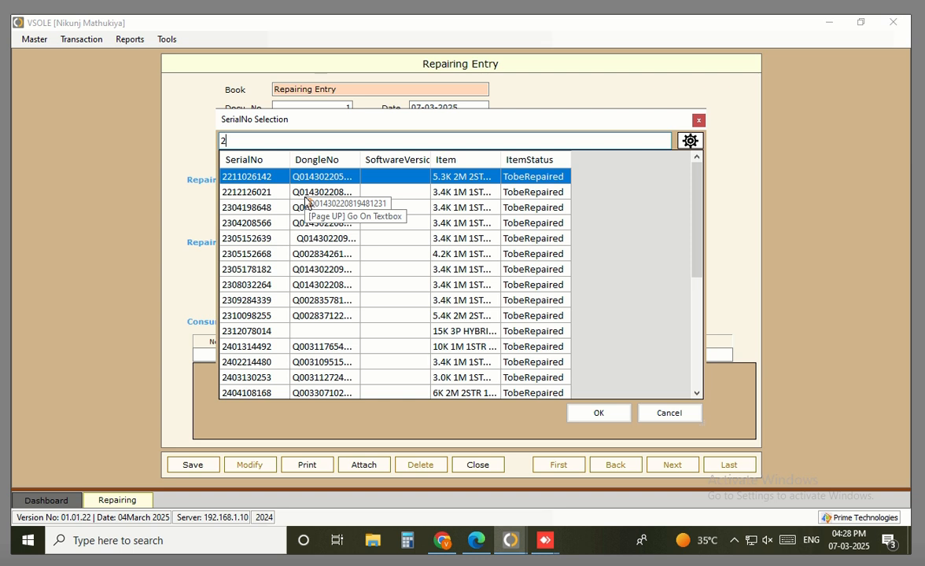
text(4210)
key(BackSpace)
key(BackSpace)
text(01)
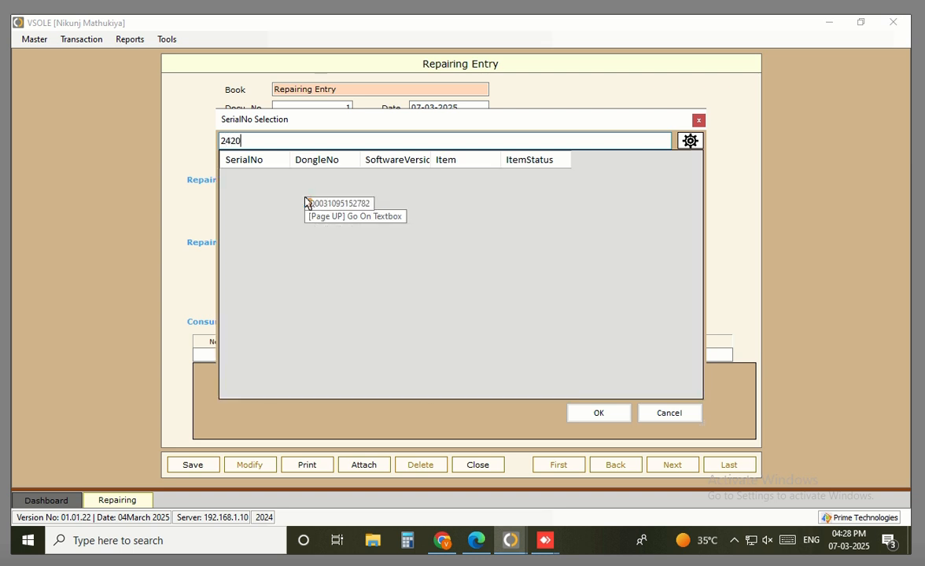
key(BackSpace)
key(BackSpace)
key(BackSpace)
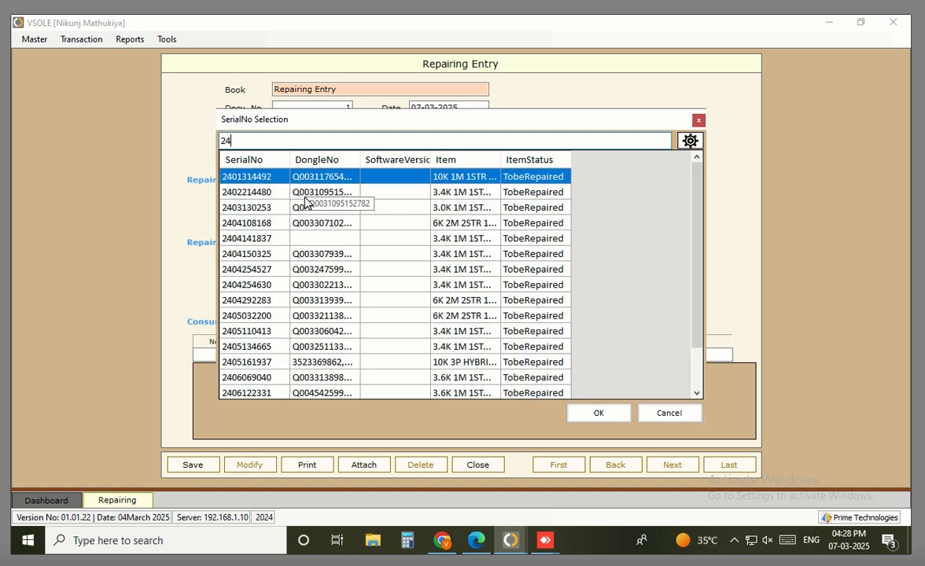
key(Down)
key(Down)
key(Down)
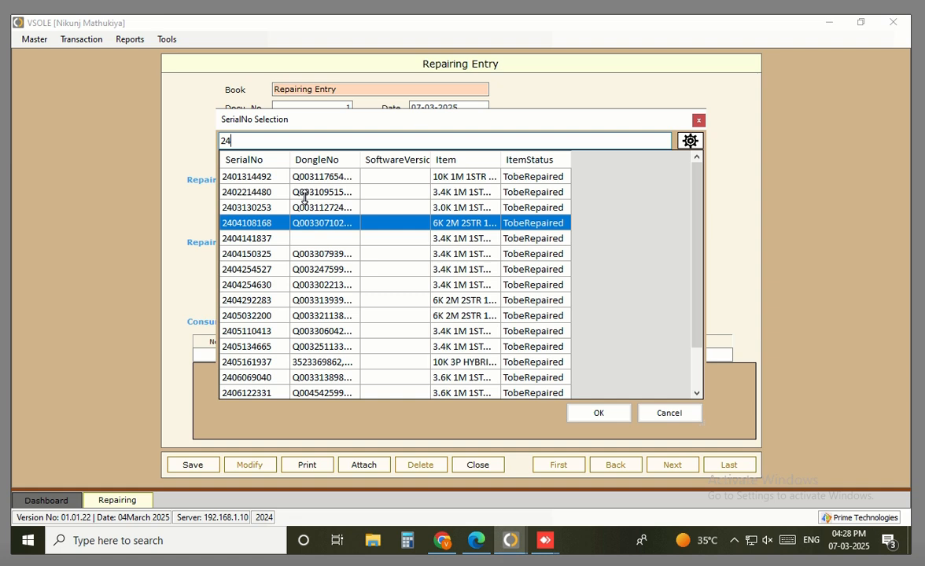
key(Return)
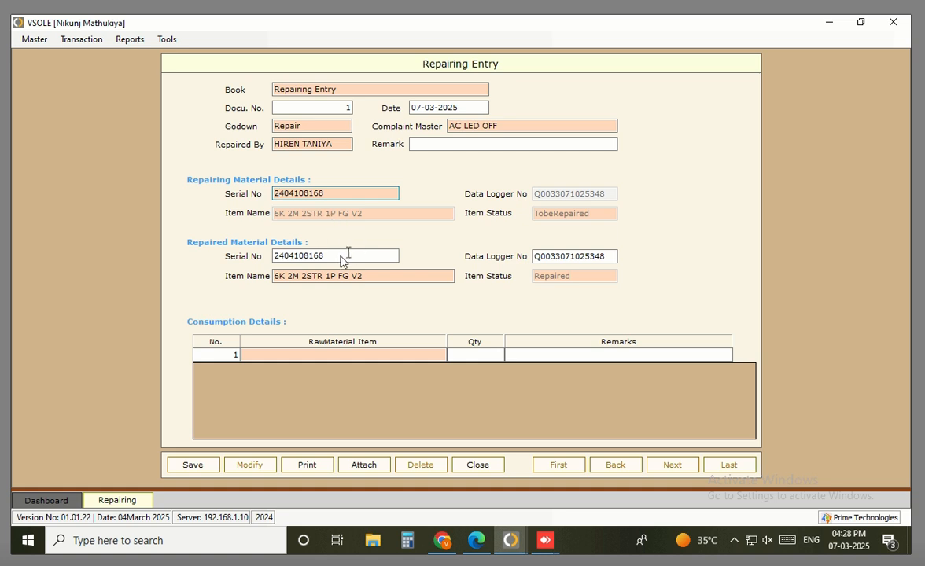
drag(336, 257, 244, 253)
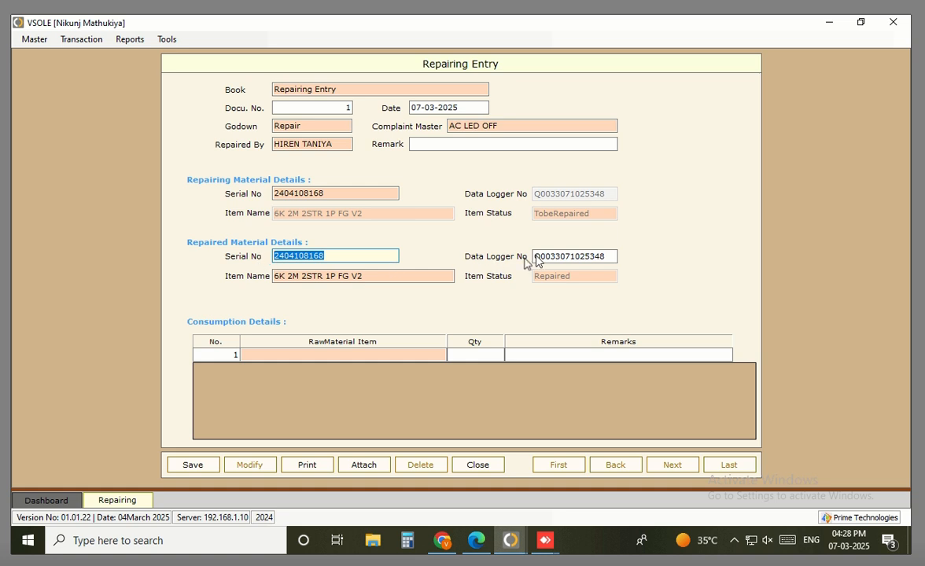
Review the item name, serial number and Repaired By fields, leaving the entry unsaved, and open the Start menu
click(384, 276)
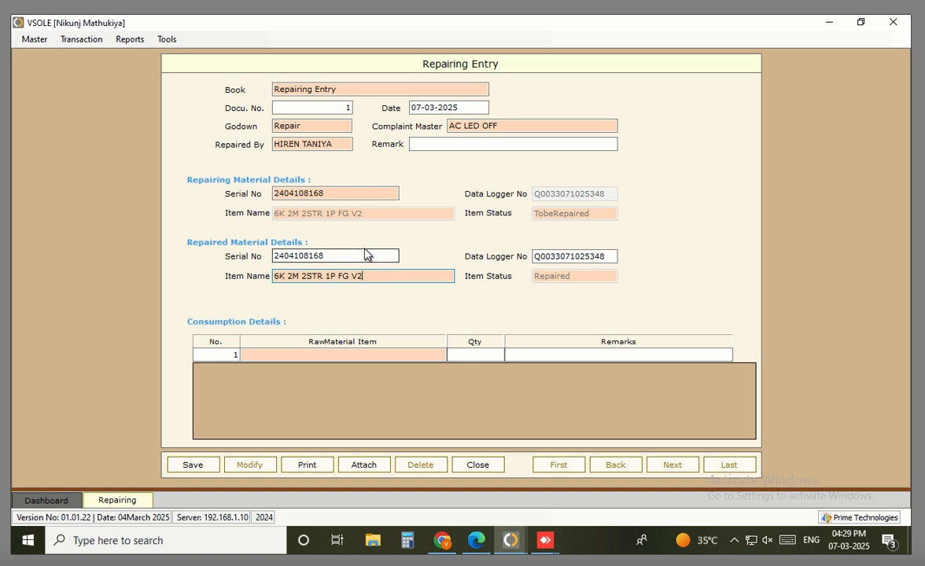
click(366, 253)
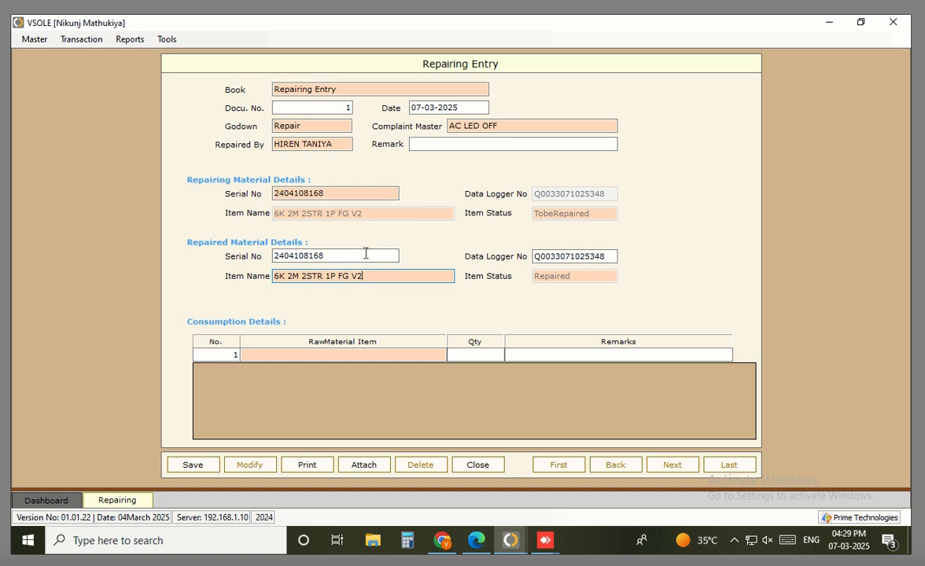
click(336, 145)
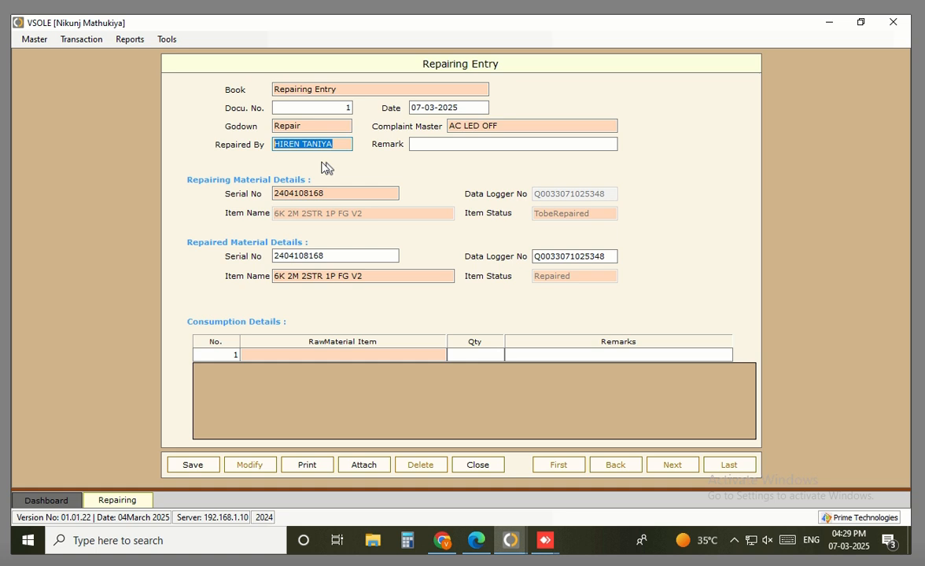
click(26, 543)
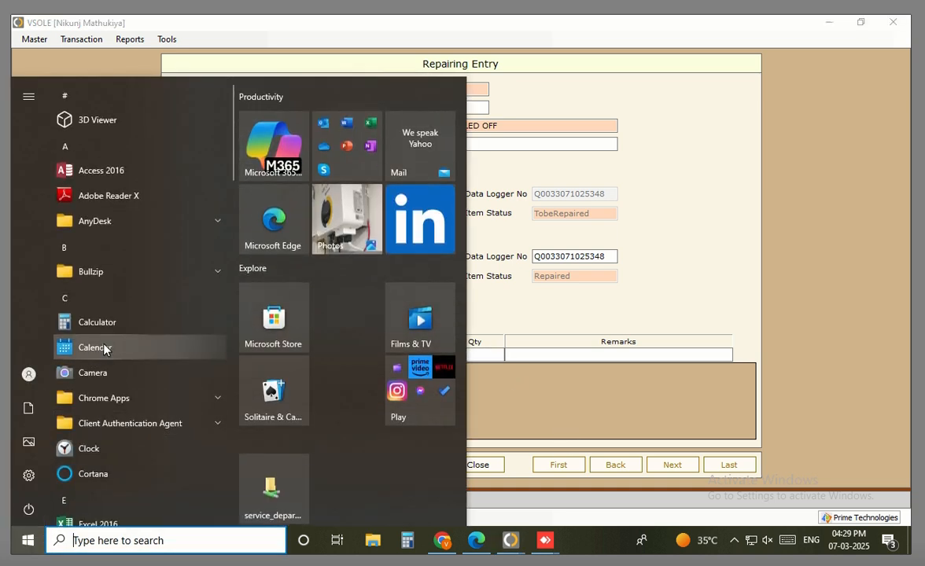
Launch Notepad and type 'REPAIRING ENTRY : TESTING BY' as the first note line
text(NOTEP[)
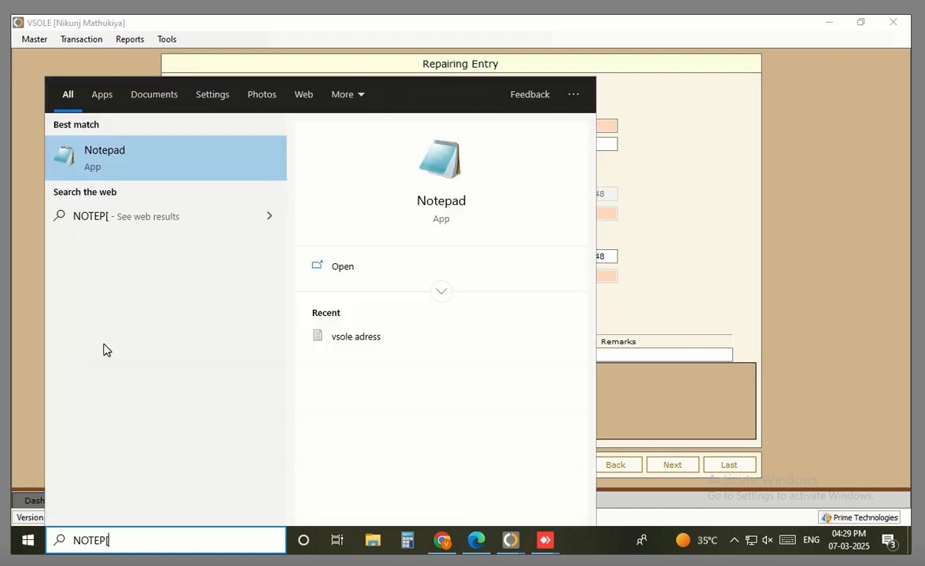
key(Return)
text(REP)
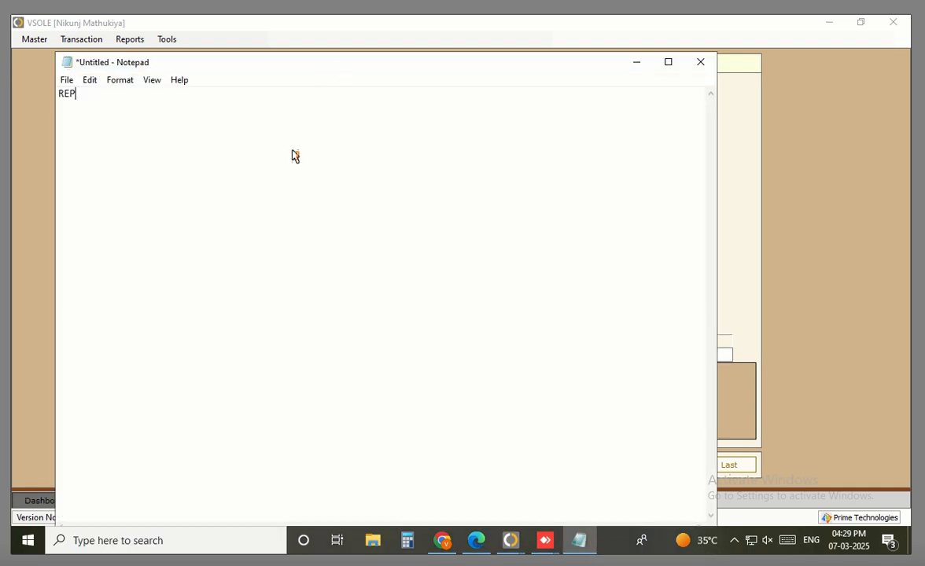
text(AIRING ENTRY : TEST)
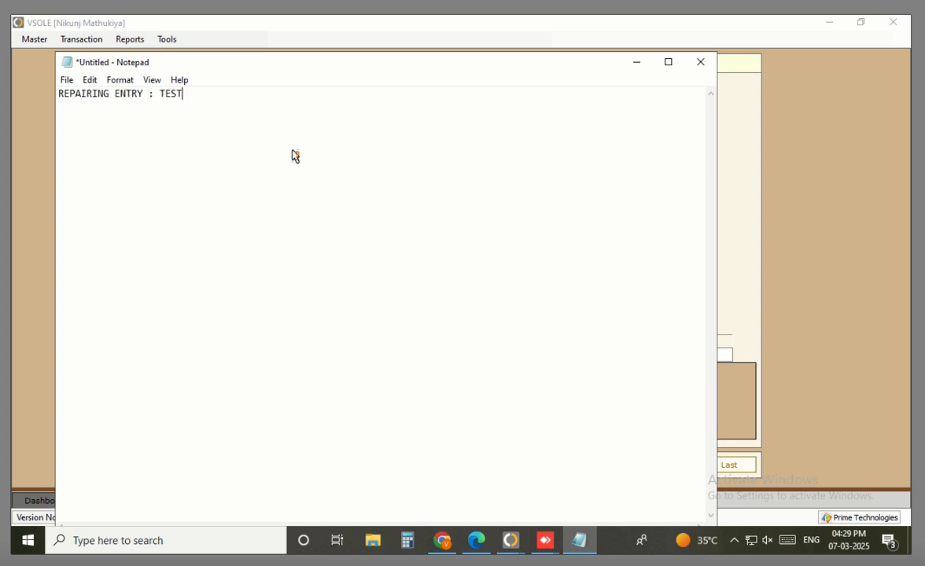
text(ING BY)
key(Return)
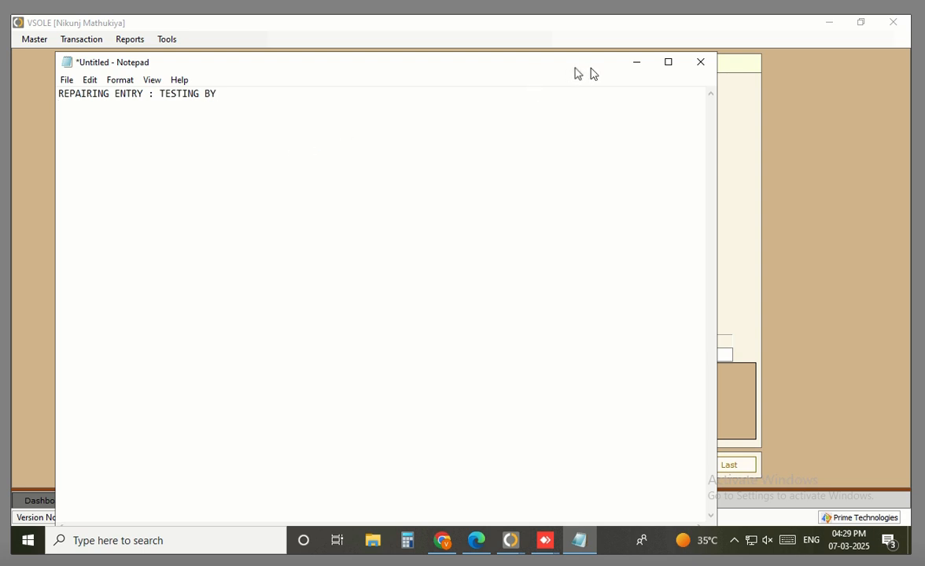
Minimize the note and restore it in front of the VSOLE Repairing Entry
click(637, 63)
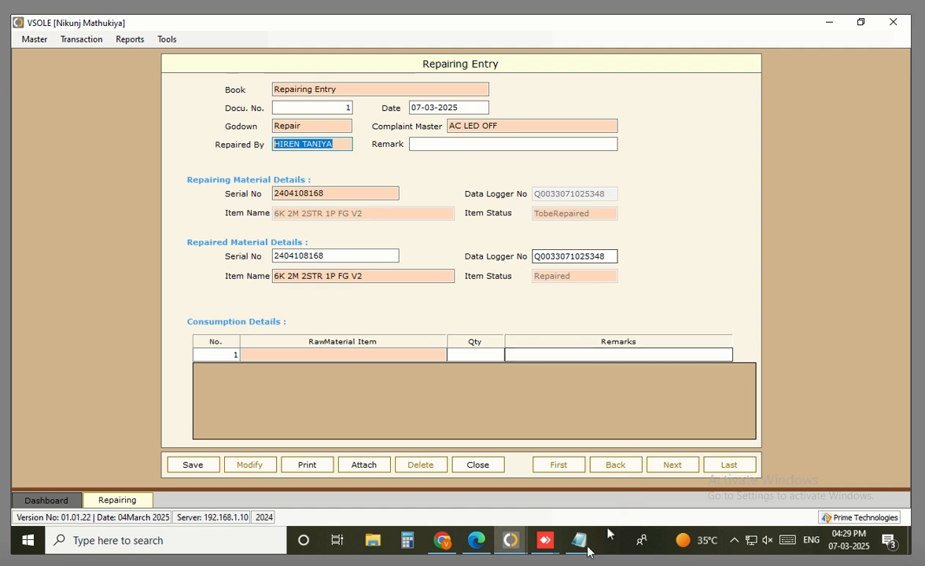
mouse_move(578, 542)
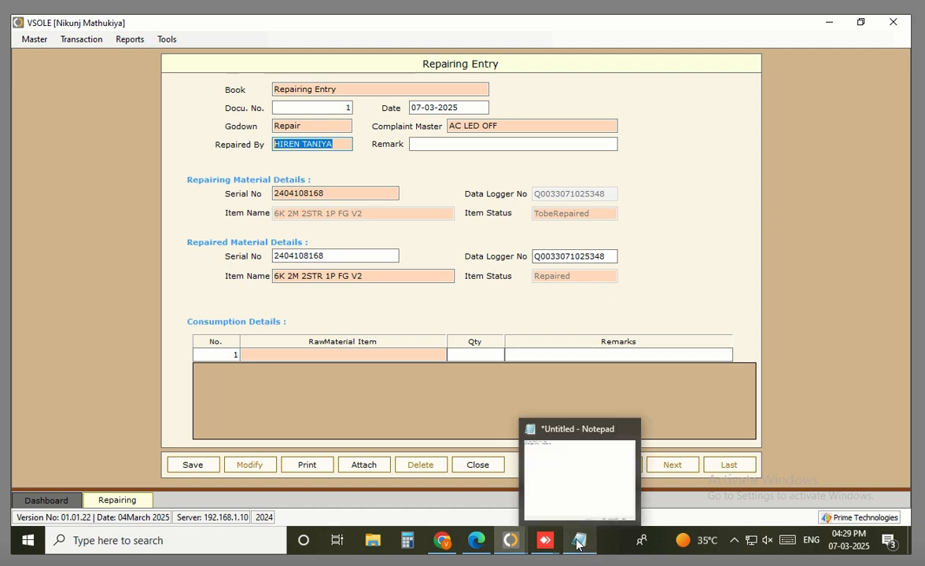
click(558, 472)
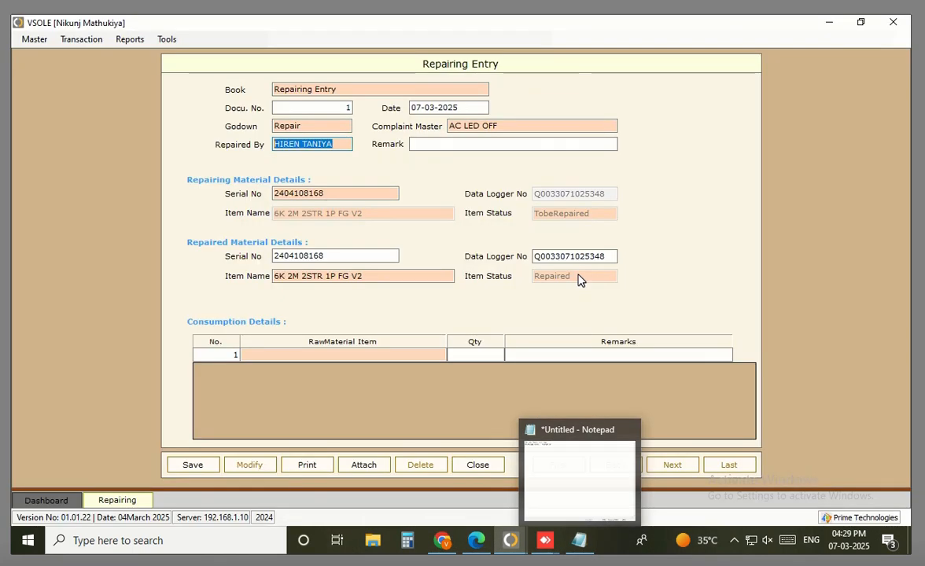
click(586, 551)
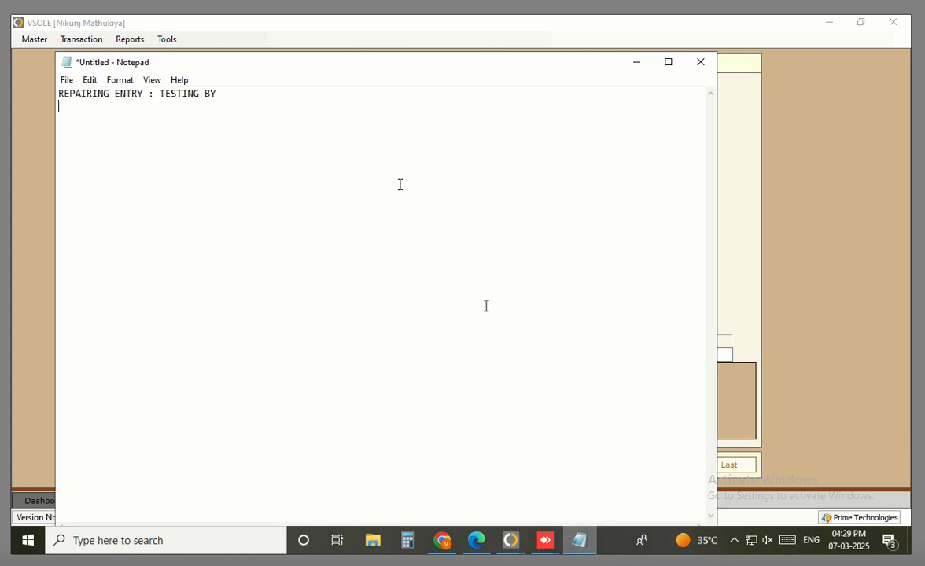
Shrink the Notepad window and move 'TESTING BY' to its own line numbered '1.'
drag(247, 53, 271, 292)
key(Up)
key(Right)
key(Right)
key(Right)
key(Right)
key(Right)
key(Right)
key(Right)
key(Right)
key(Right)
key(Right)
key(Right)
key(Right)
key(Right)
key(Right)
key(Right)
key(Right)
key(Right)
key(Right)
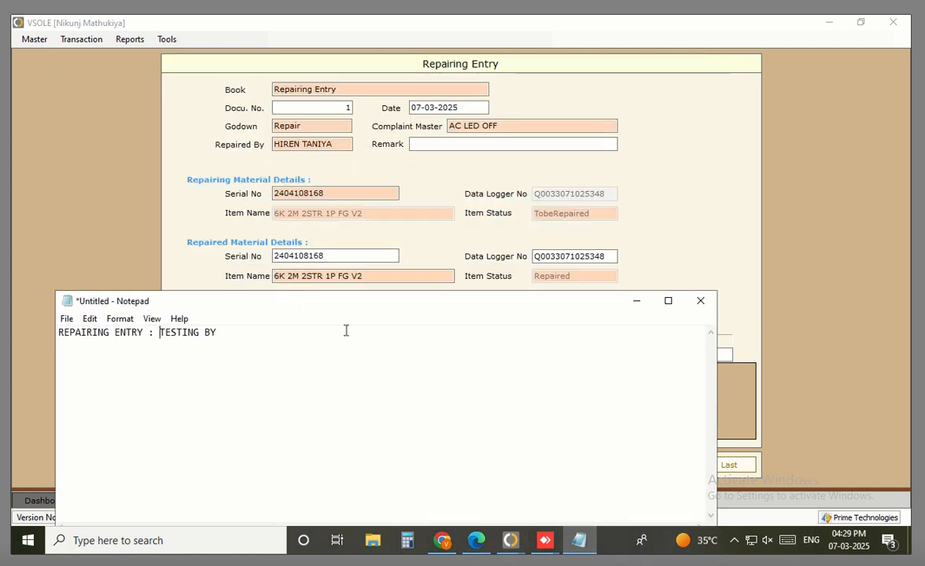
key(Return)
text(1.)
key(End)
Add items '2. Show SoftwareVersioNO' and '3. Option To Change Software VersioNO', then return to VSOLE
key(Return)
text(2. sHOW)
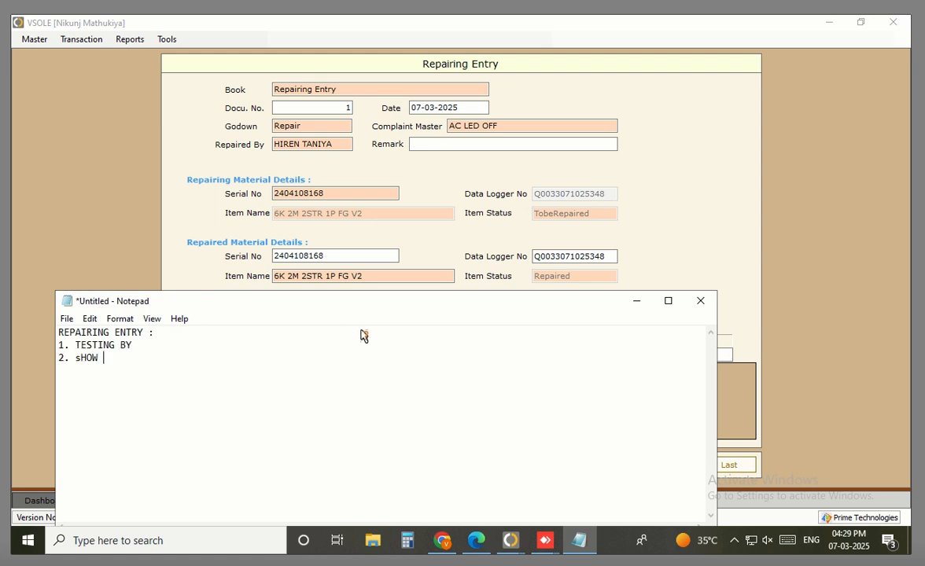
key(ctrl+shift+Left)
text(Show SoftwareVersioNO)
key(Return)
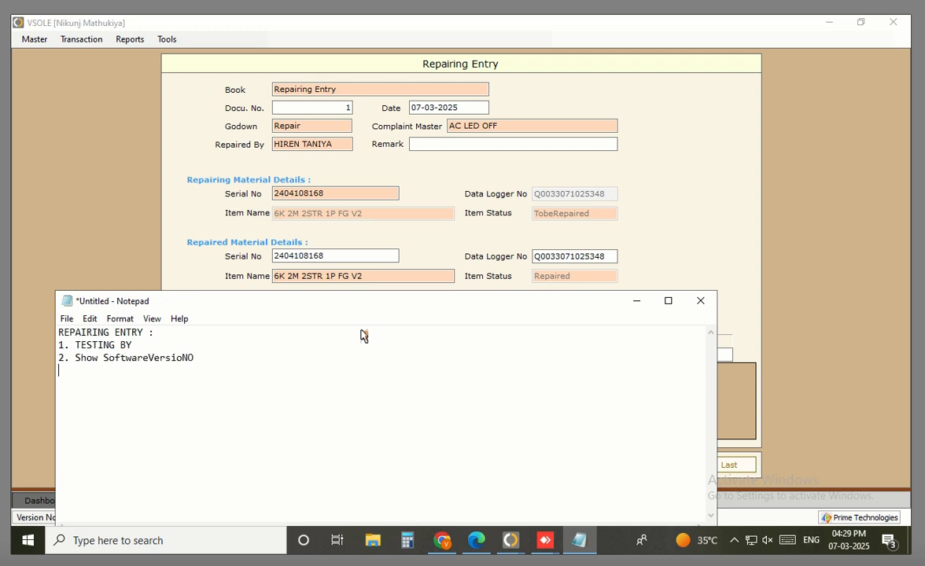
text(3. Option To Change S)
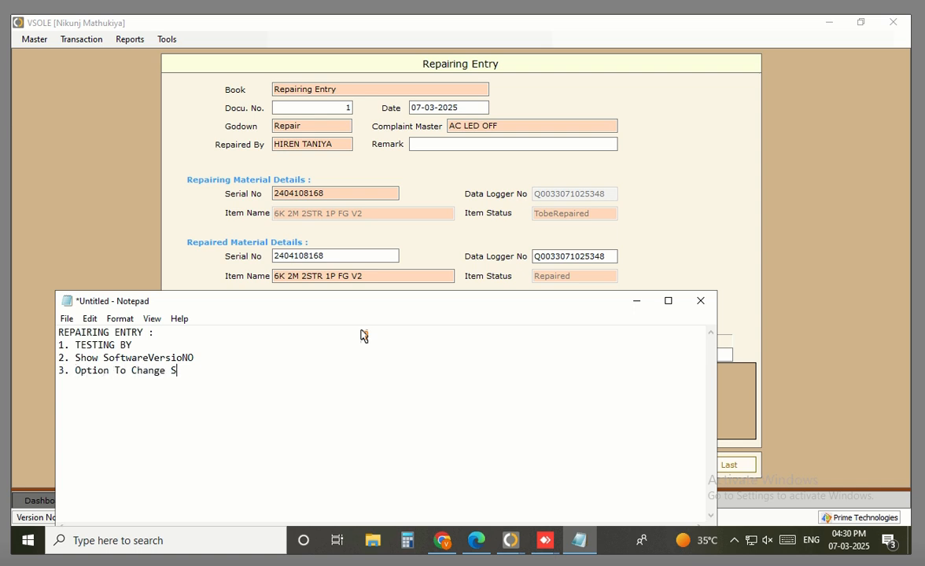
text(oftware VersioNO)
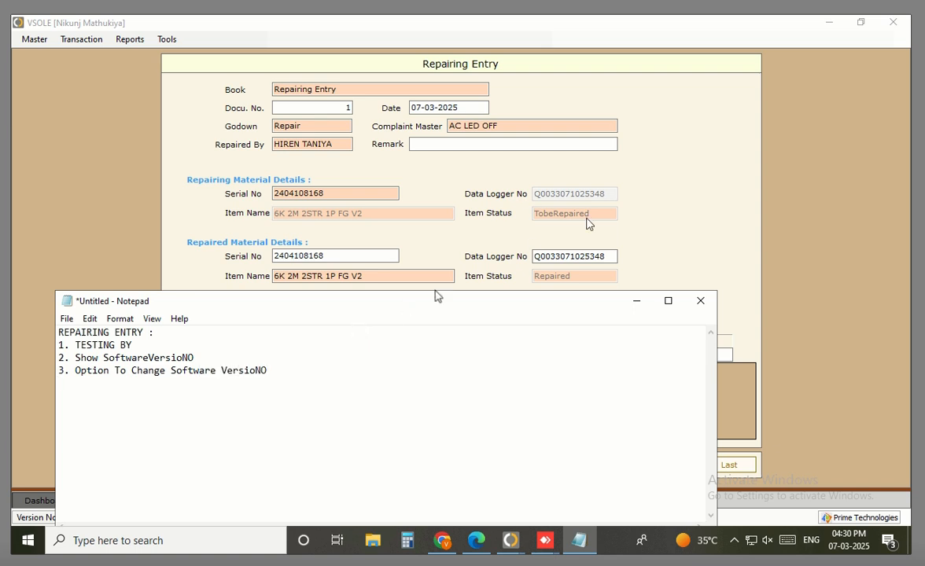
click(799, 214)
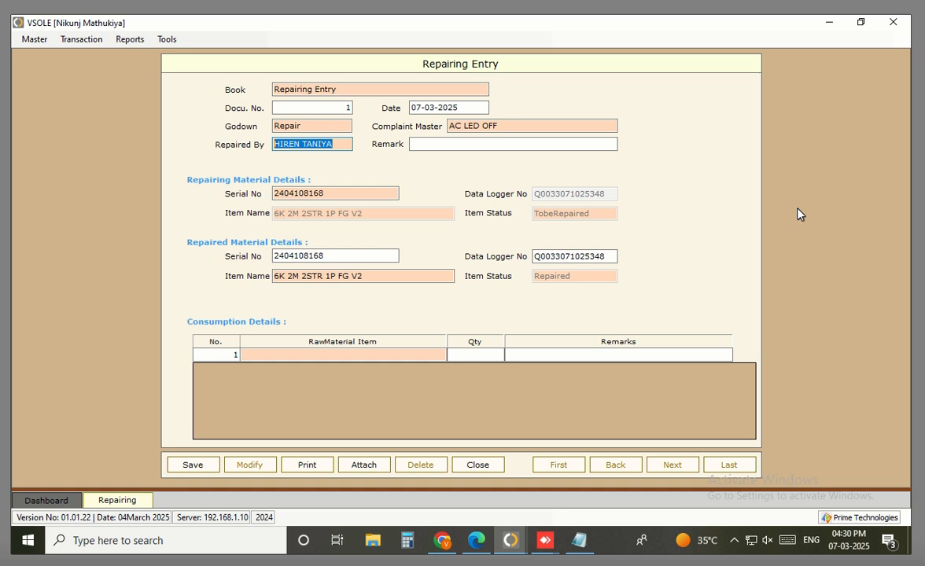
Review the serial, data logger and item name fields, then save and close Repairing Entry 1
click(328, 190)
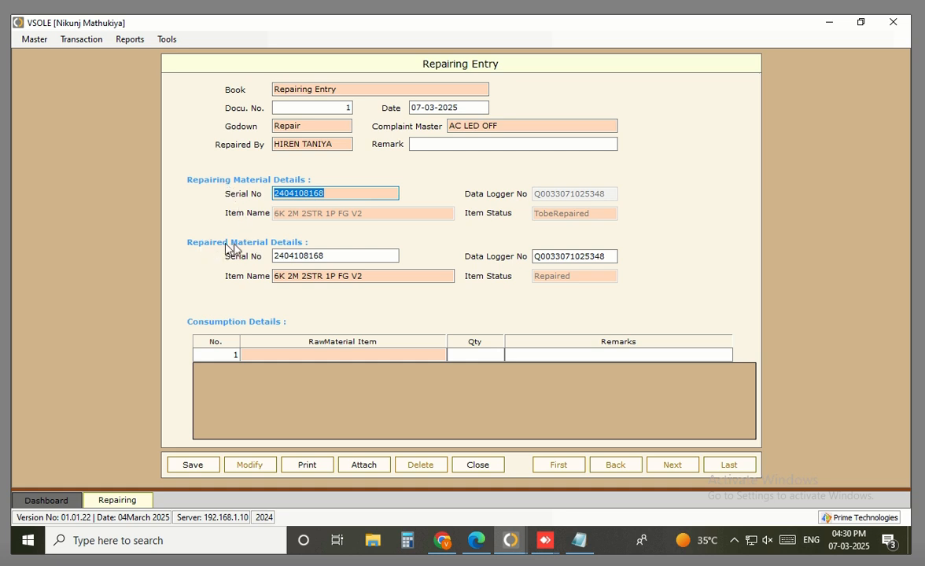
key(Tab)
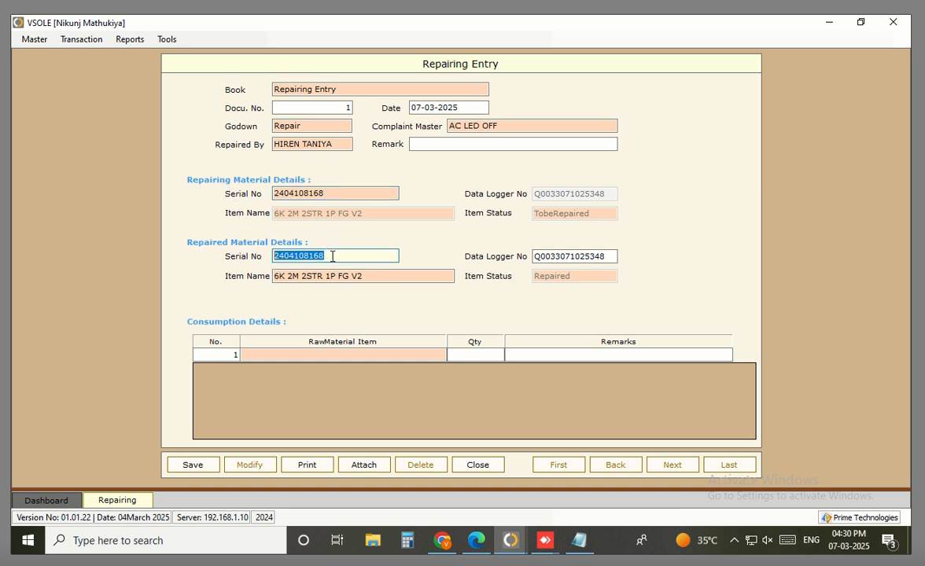
drag(332, 256, 245, 245)
double_click(582, 256)
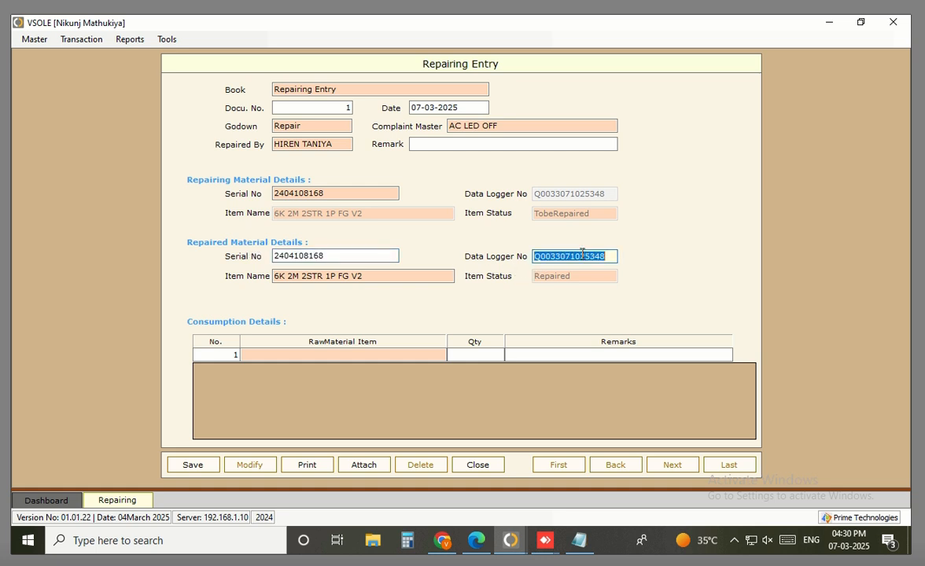
drag(391, 274, 256, 283)
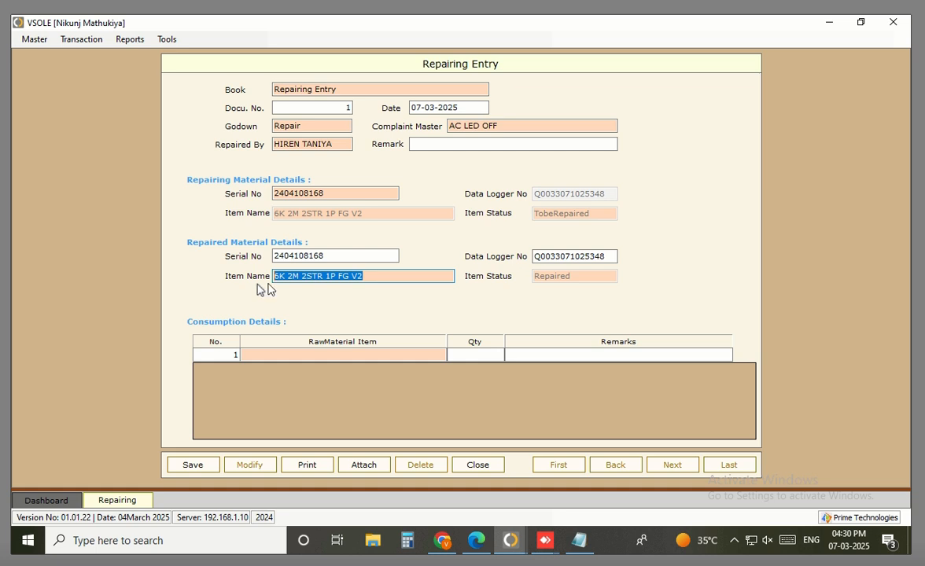
click(298, 354)
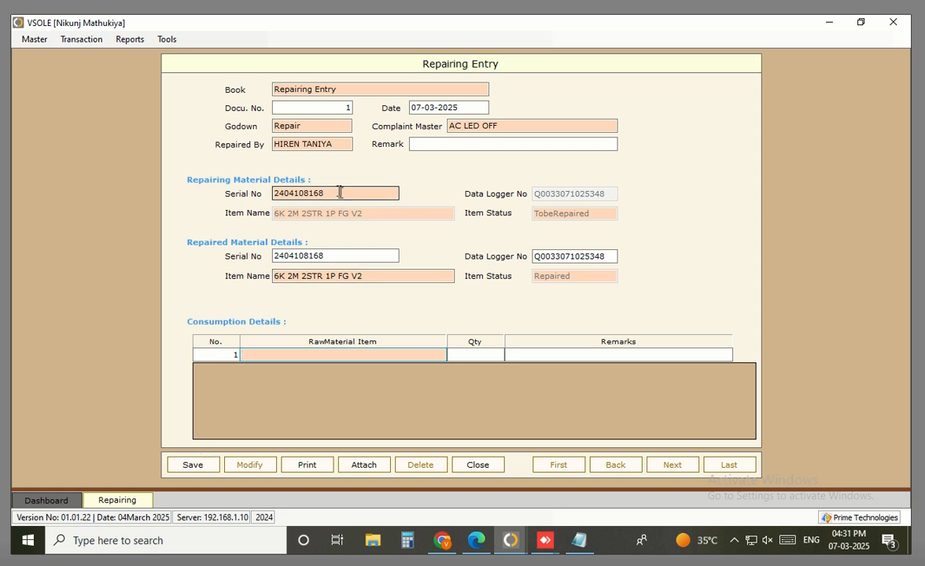
drag(371, 192, 246, 191)
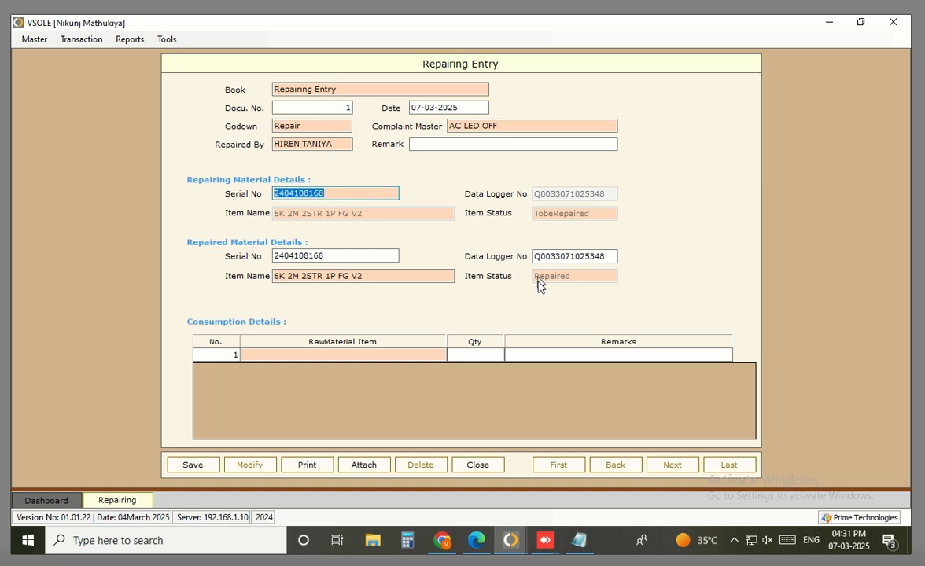
click(199, 471)
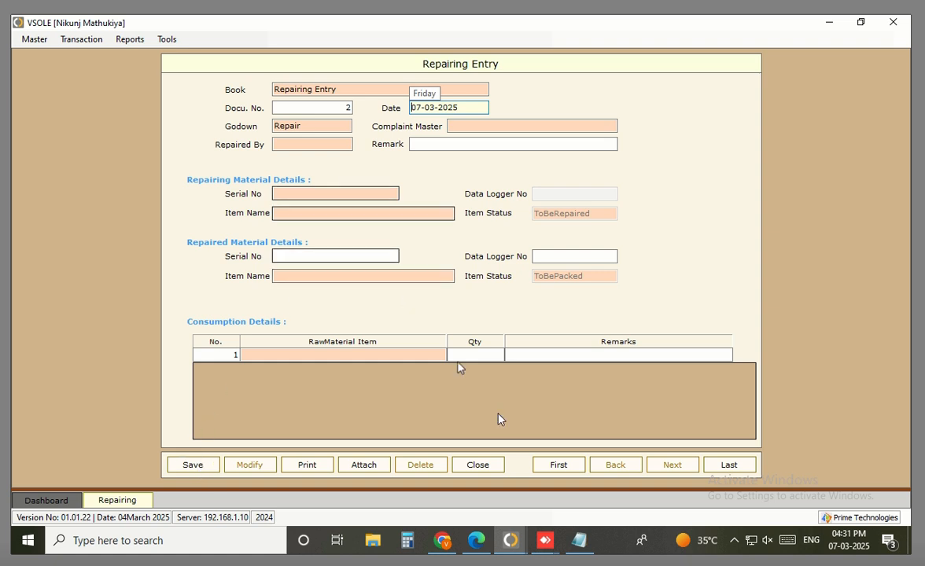
click(479, 465)
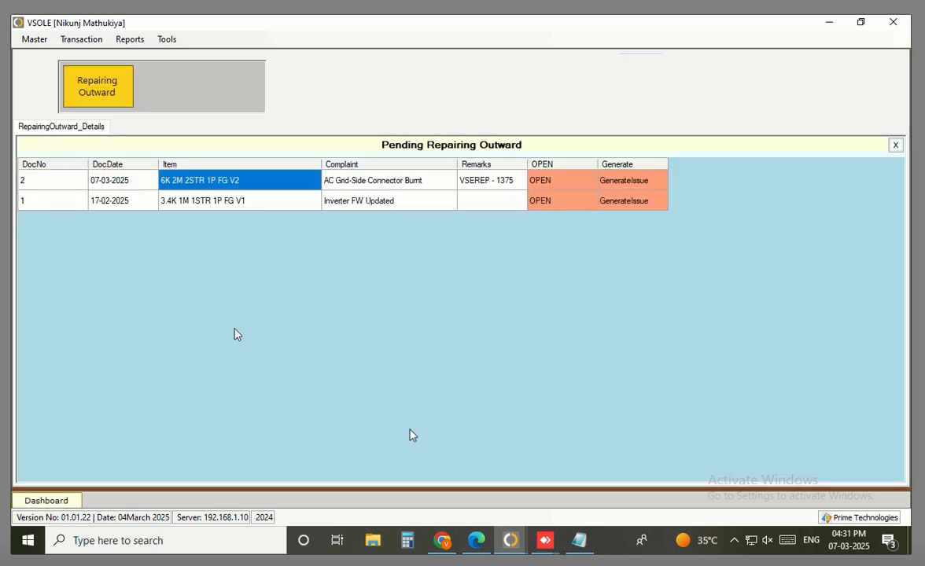
click(109, 93)
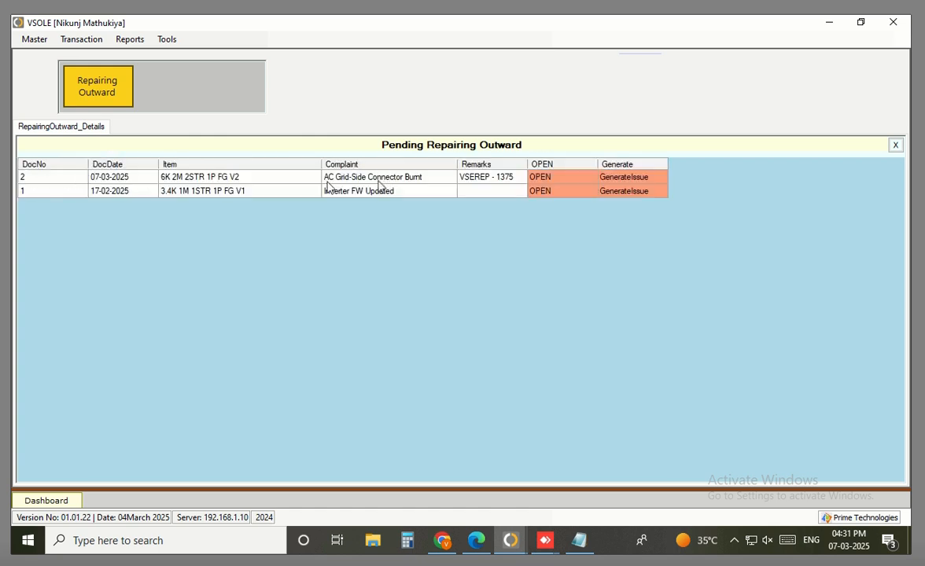
drag(133, 180, 445, 181)
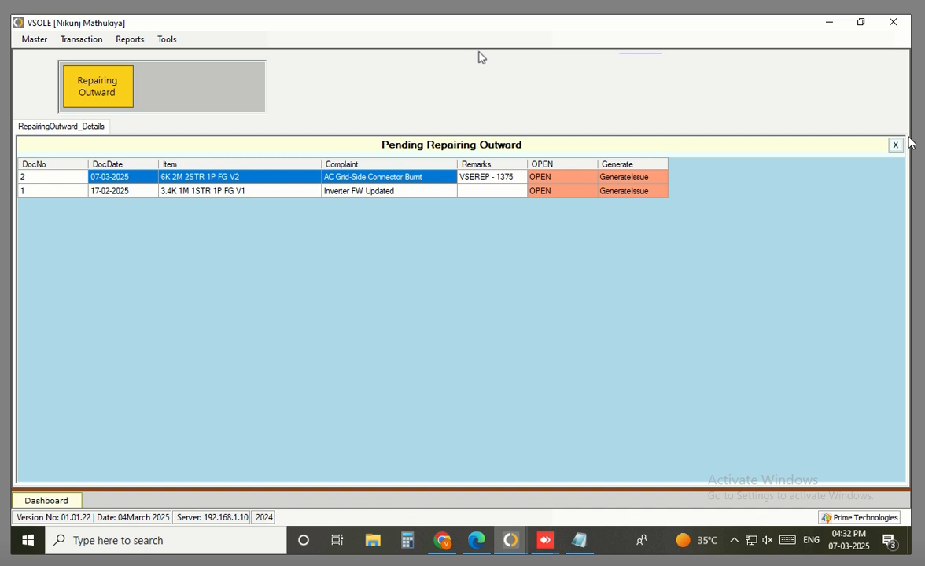
mouse_move(581, 559)
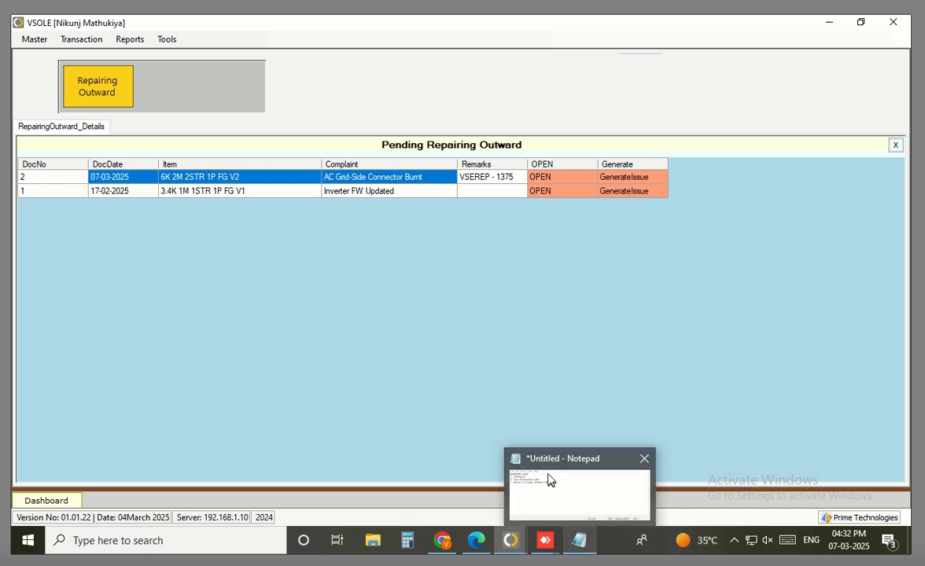
Insert '2. Packing By' after item 1 in the note, renumber the later items to 3 and 4, and return to VSOLE
click(549, 479)
click(165, 345)
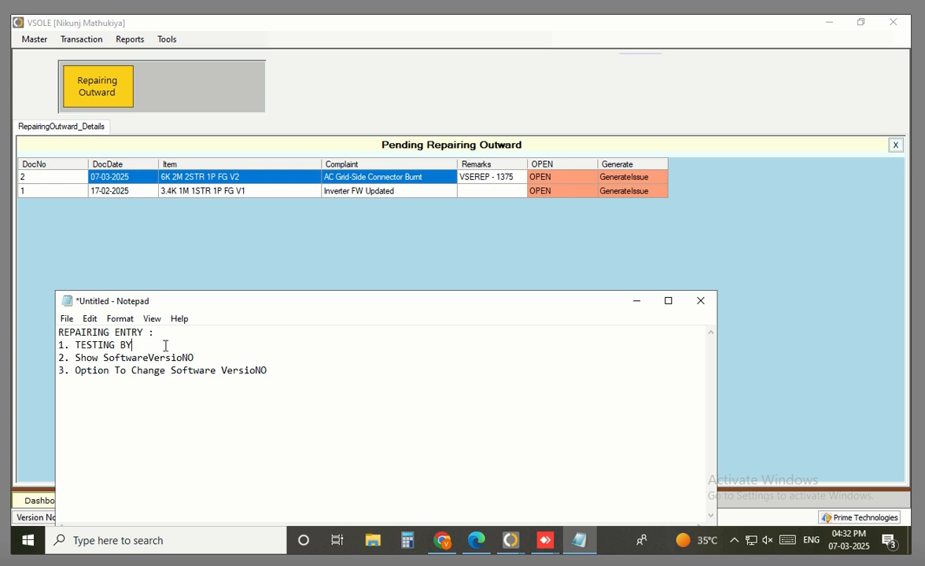
key(Return)
text(2)
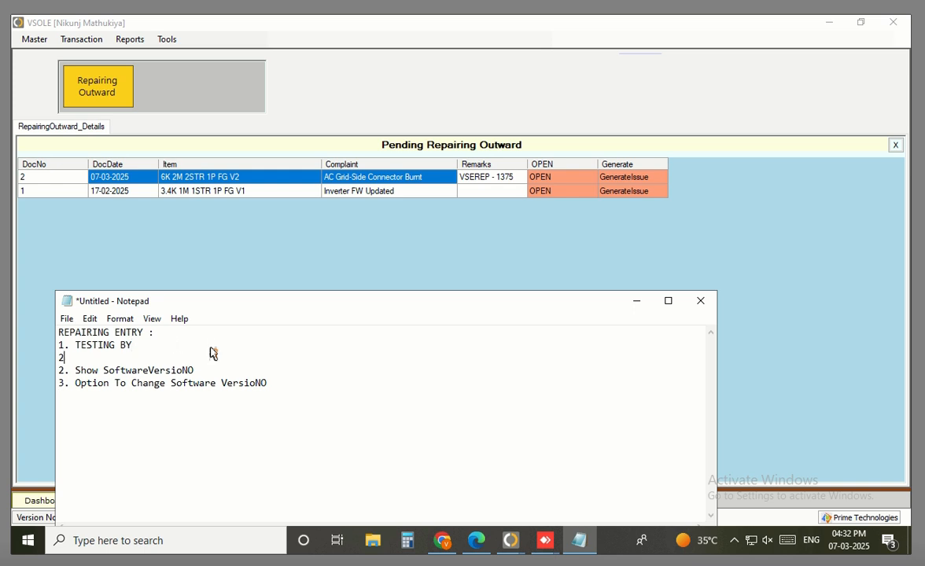
text(. Packing By)
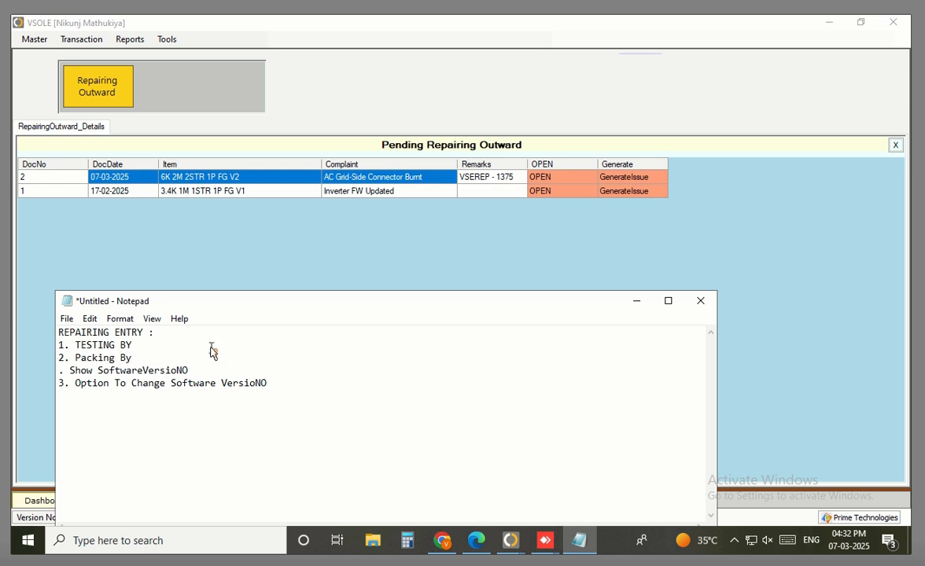
key(Down)
key(Home)
key(Delete)
text(3)
key(Down)
key(BackSpace)
text(4)
click(281, 274)
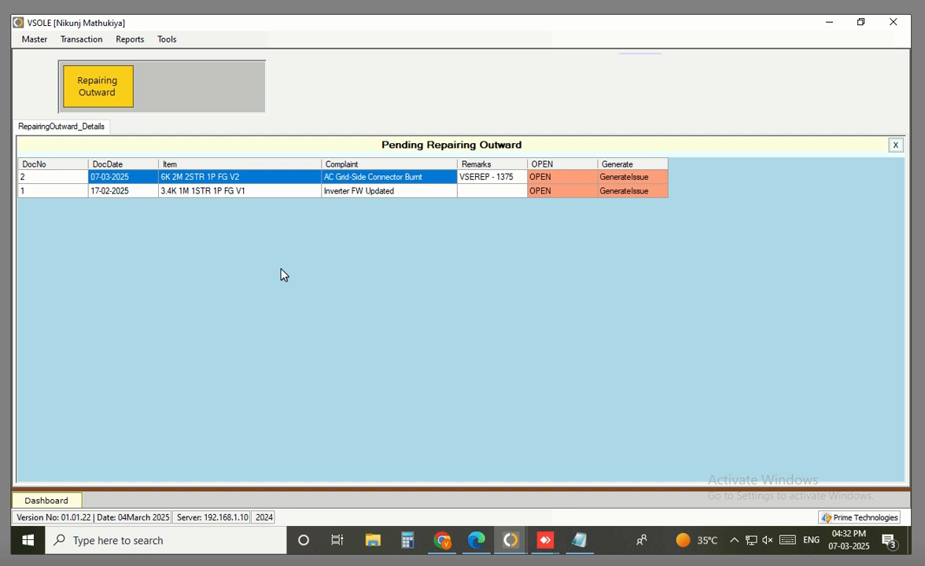
Start a new Repairing Outward entry and select inward document 2
click(69, 38)
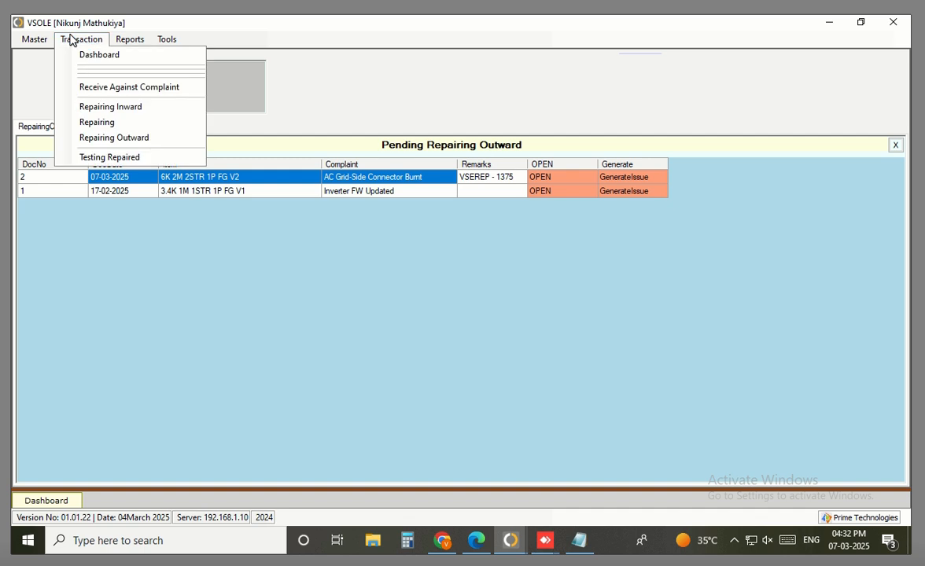
click(108, 138)
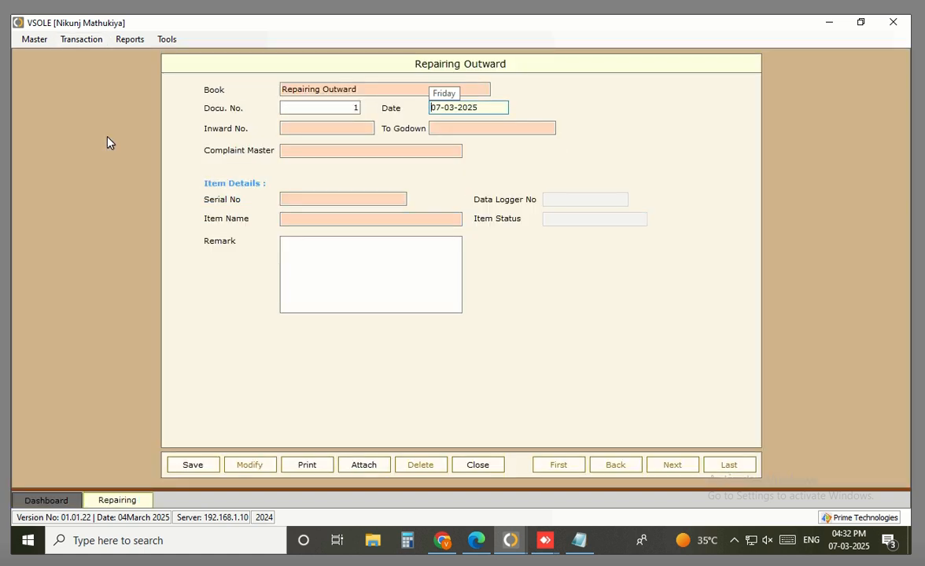
key(Return)
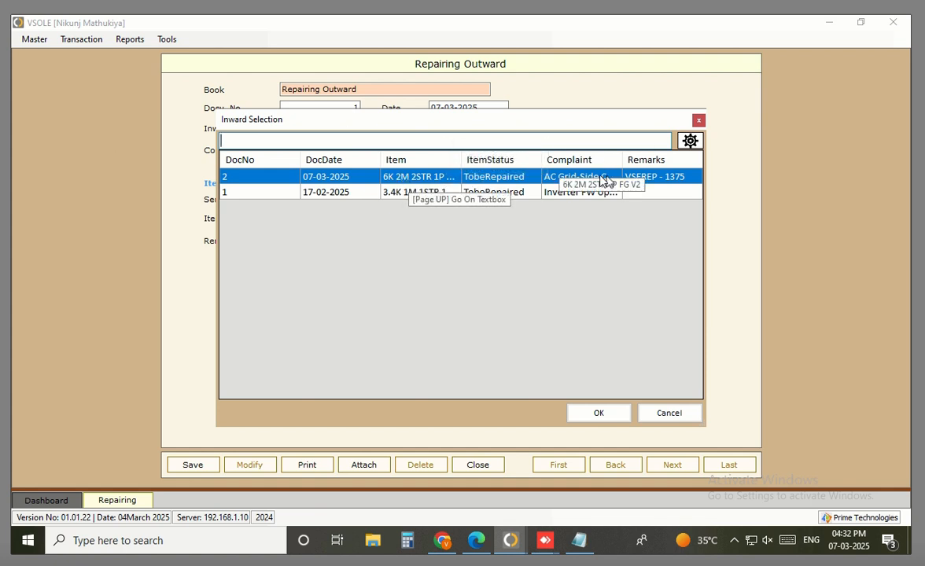
double_click(655, 182)
Set the destination godown to Complaint Spare Stock
key(Return)
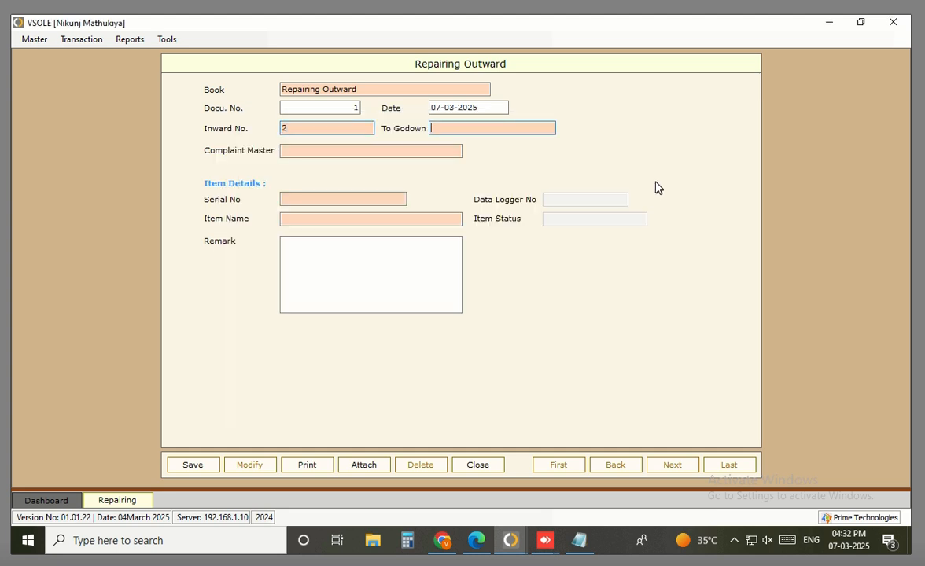
key(Return)
key(Down)
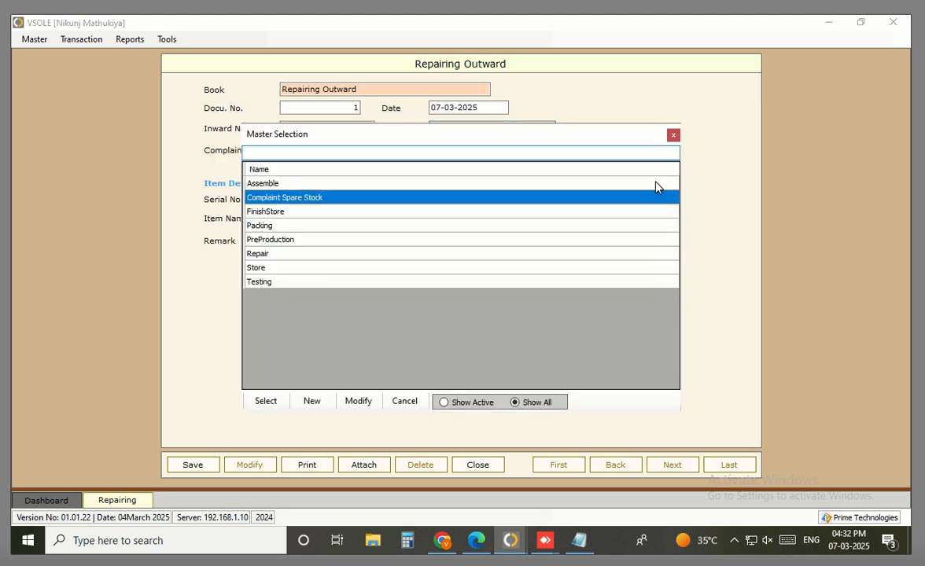
key(Return)
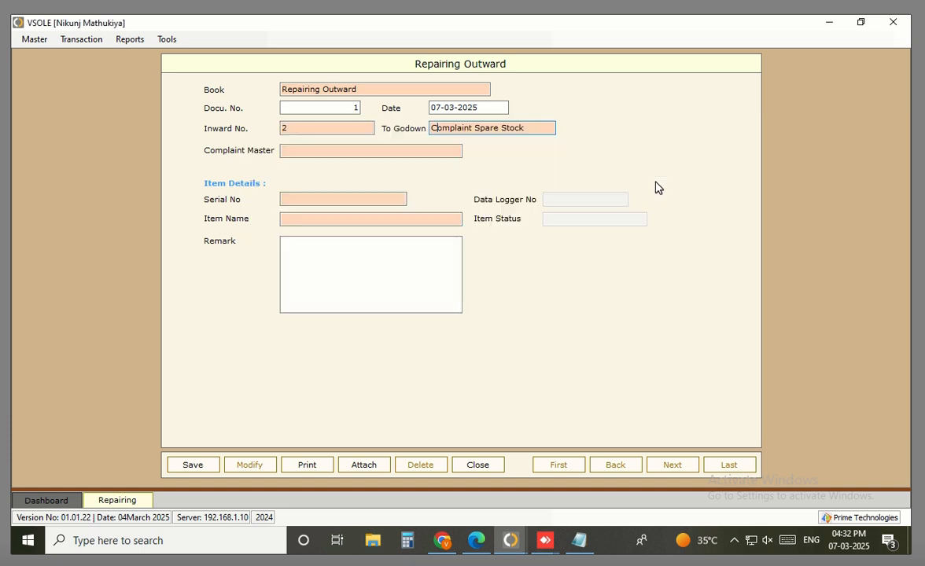
key(Return)
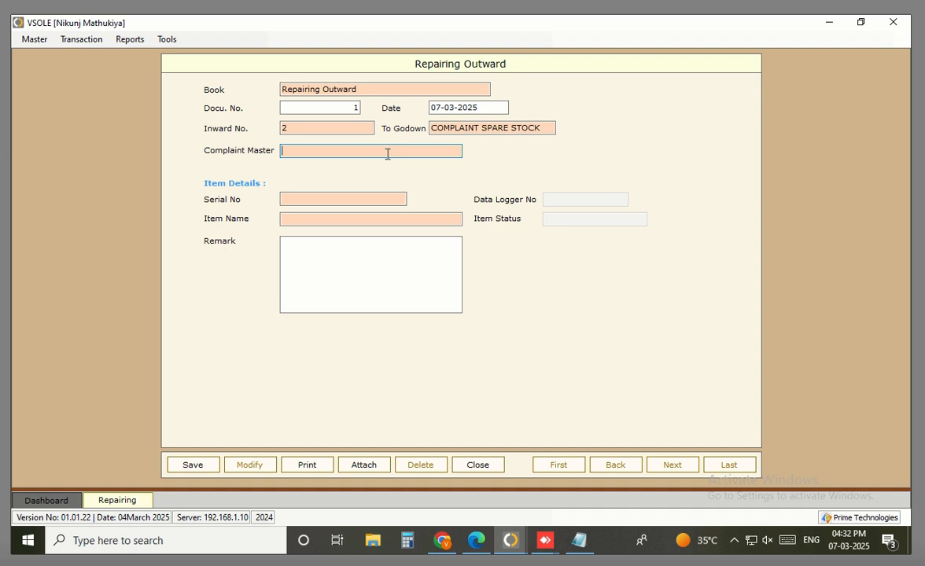
key(Return)
text(le)
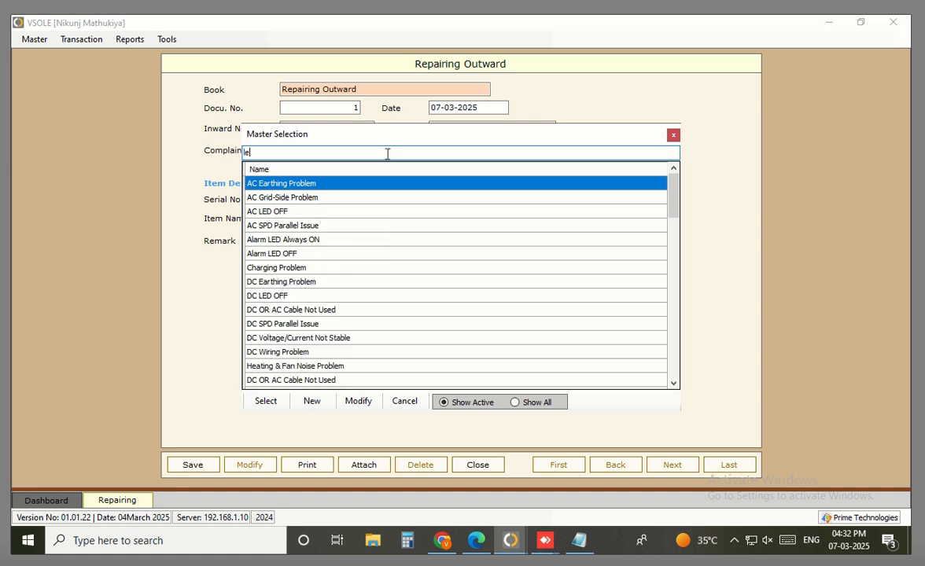
text(d)
key(Return)
key(Return)
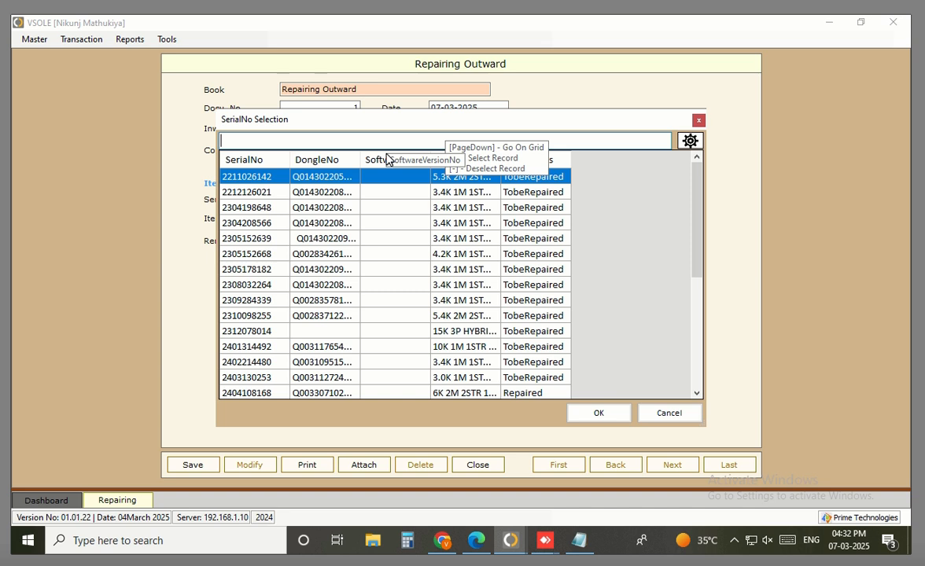
text(24)
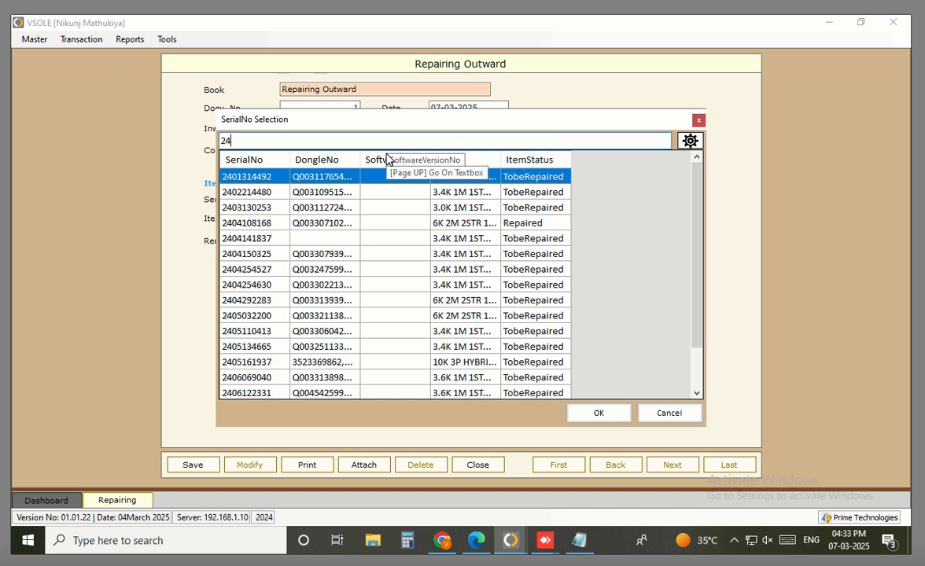
key(Down)
key(Down)
key(Down)
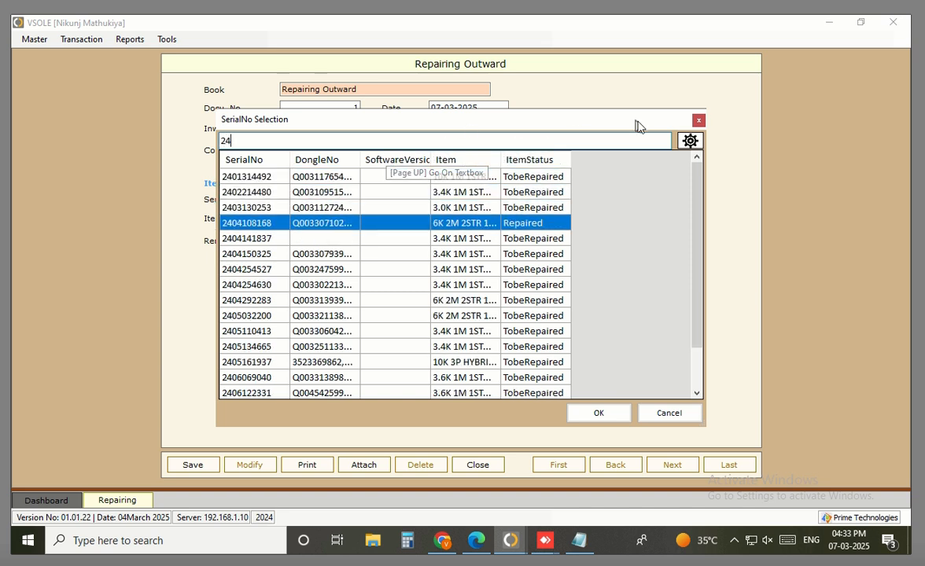
double_click(540, 230)
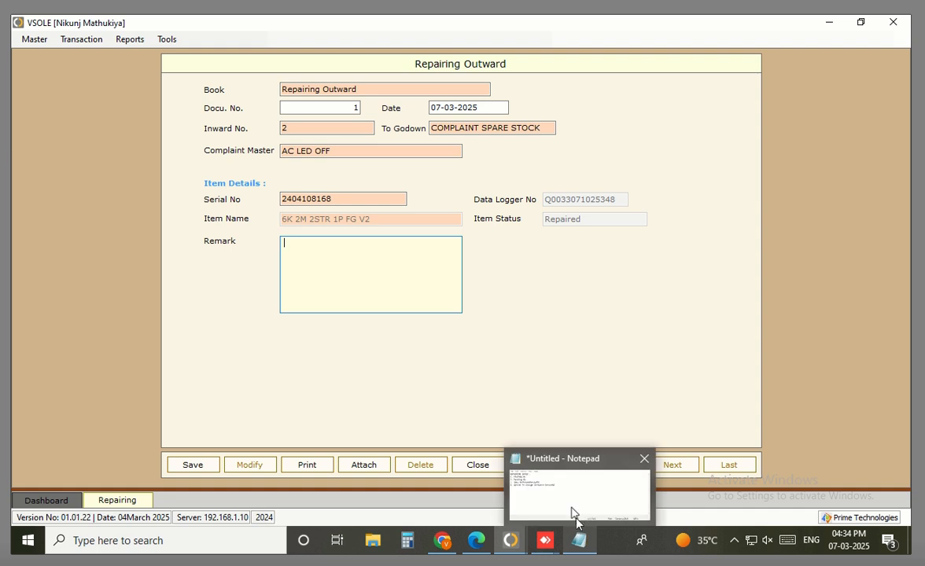
Below the list, add a 'repairing Outward:' heading followed by 'Remove Complaint Master Selection'
click(573, 504)
click(415, 352)
key(ctrl+End)
key(Return)
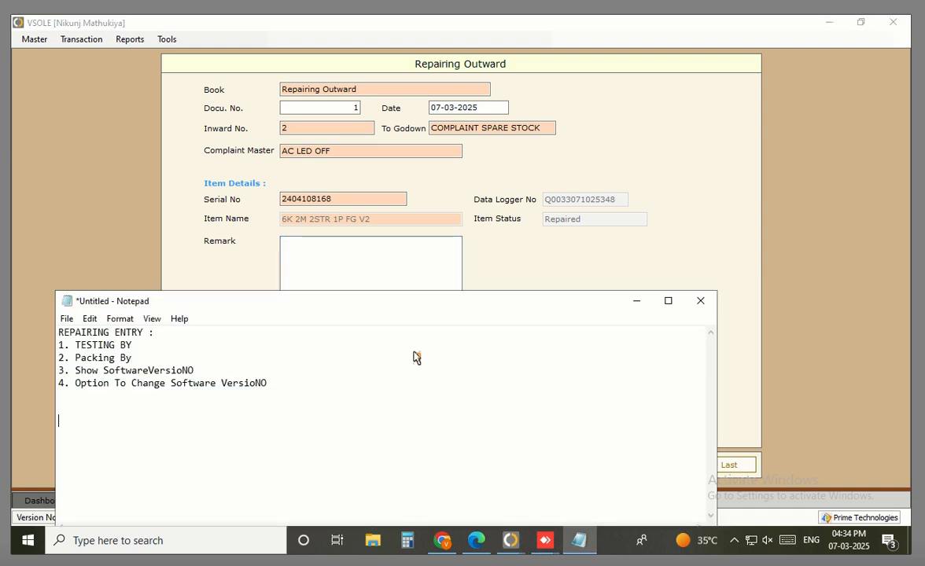
text(repar)
key(BackSpace)
text(iring)
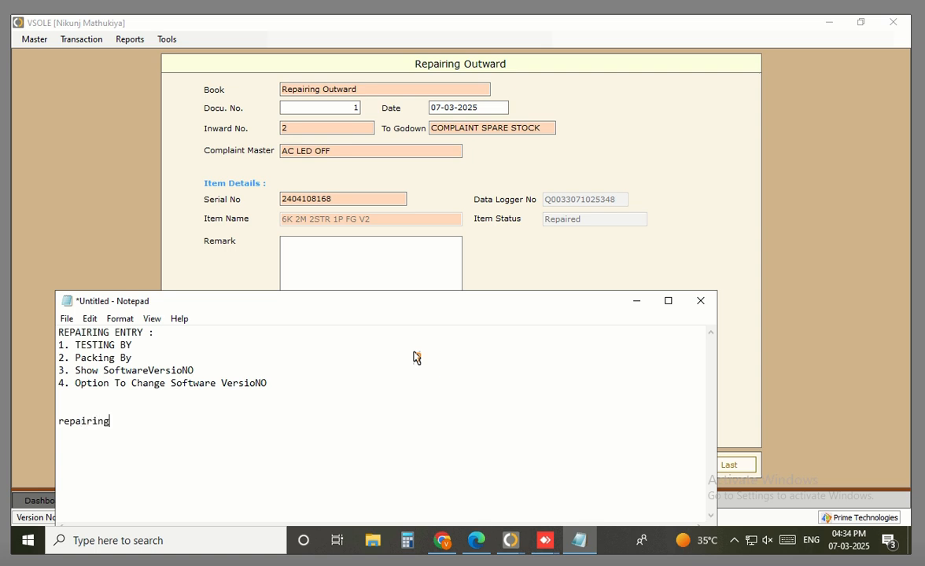
text( Outward:)
key(Return)
text(Remove Compla)
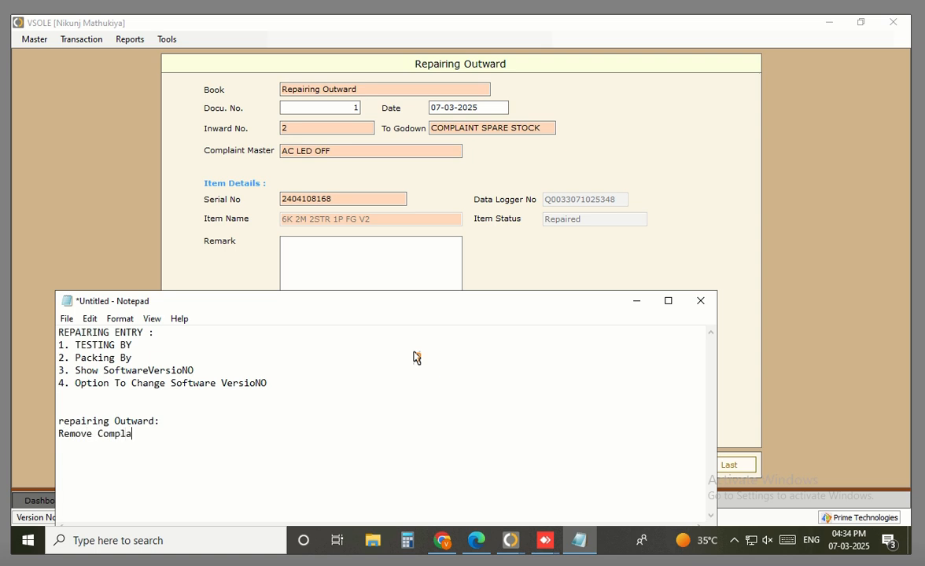
text(int Master Seelcti)
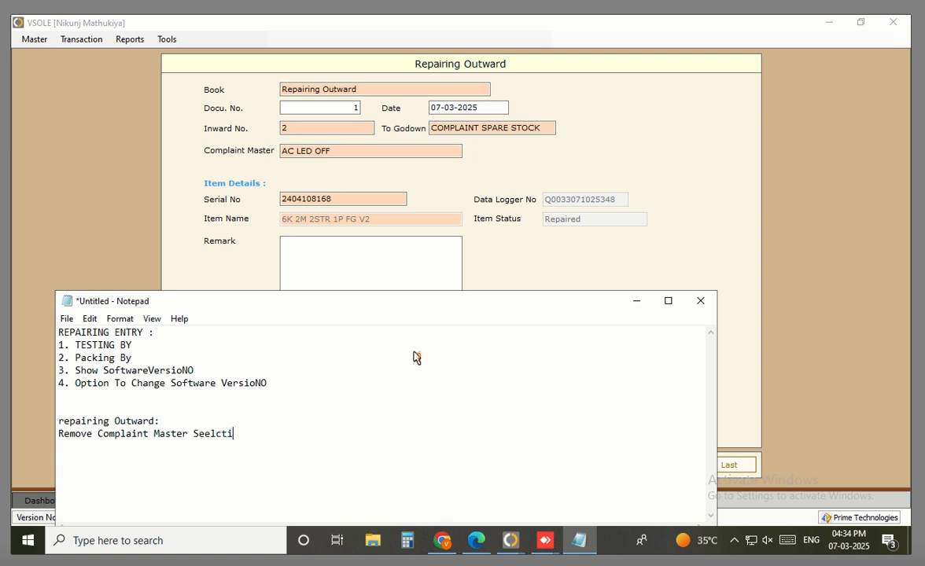
key(ctrl+shift+Left)
text(Selection)
Save Repairing Outward document 1 and show the dashboard's Pending Repairing Outward list, now only DocNo 1
click(700, 68)
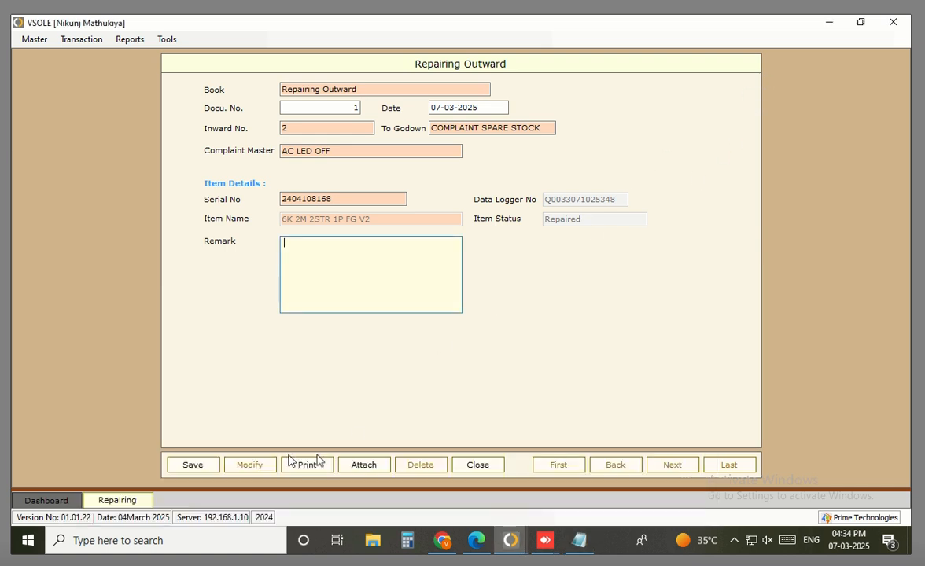
click(207, 467)
click(206, 468)
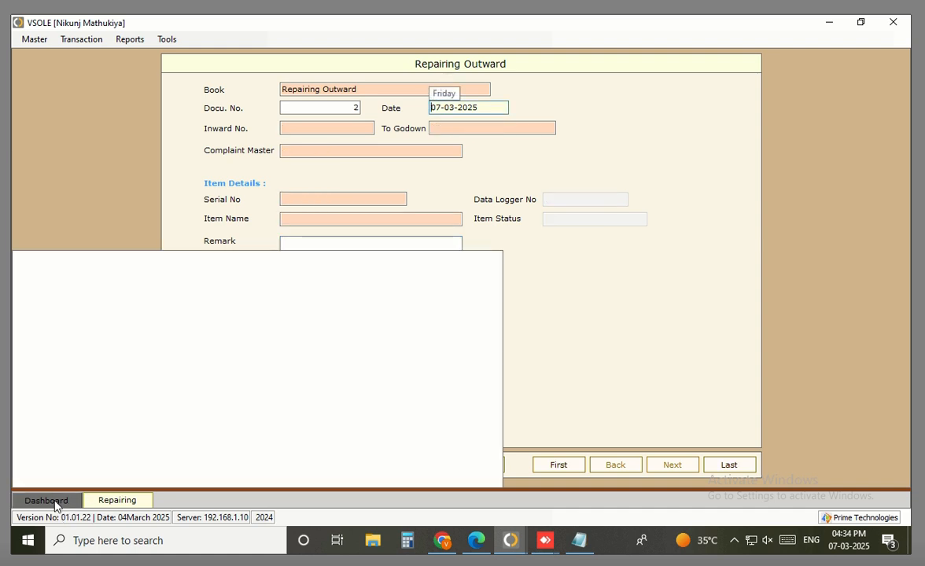
click(54, 503)
click(125, 88)
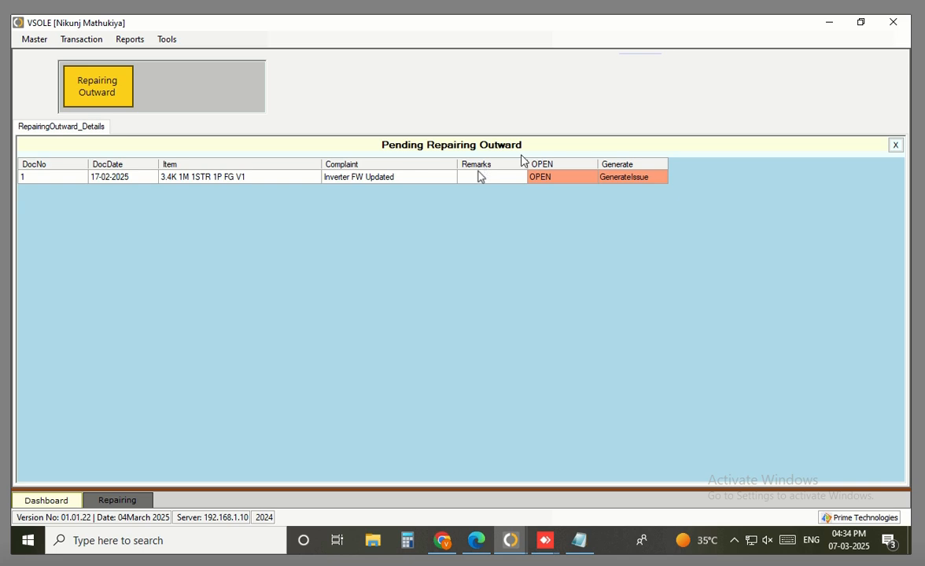
Start a new Issue Against Complaint form from the transaction list
mouse_move(510, 540)
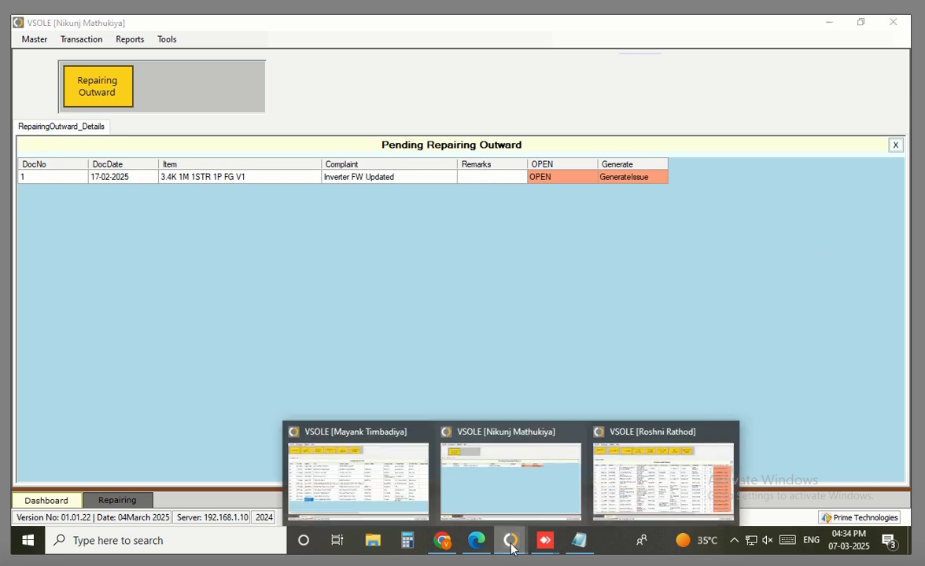
click(644, 492)
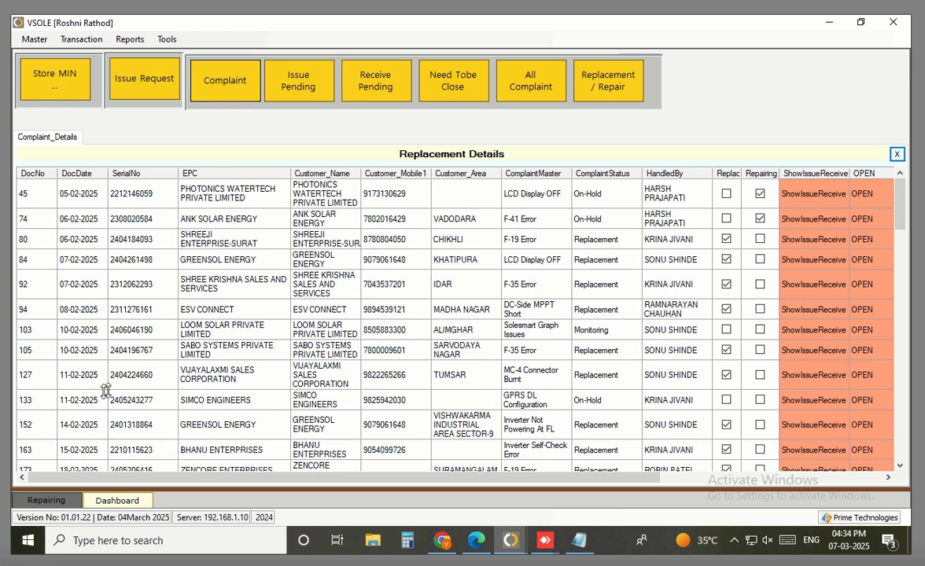
click(82, 39)
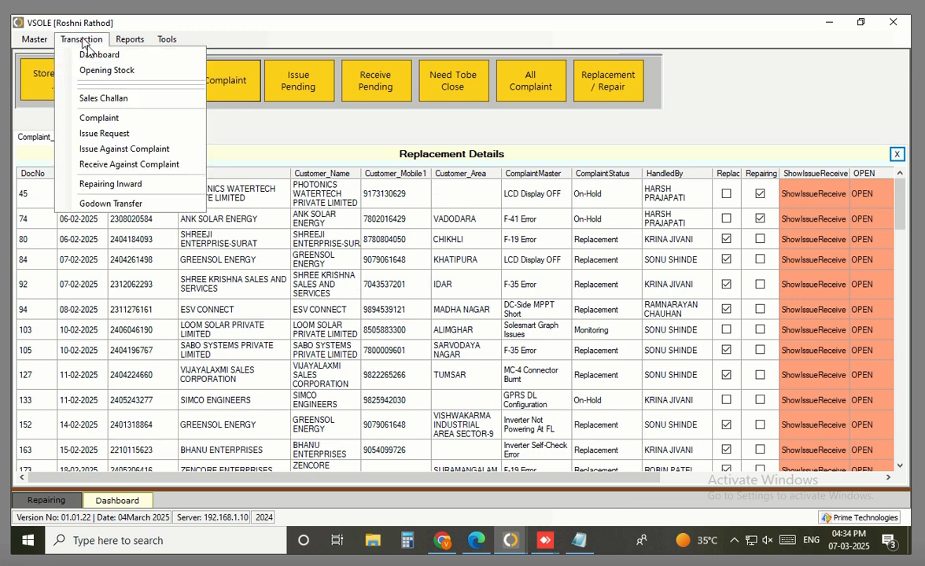
click(126, 149)
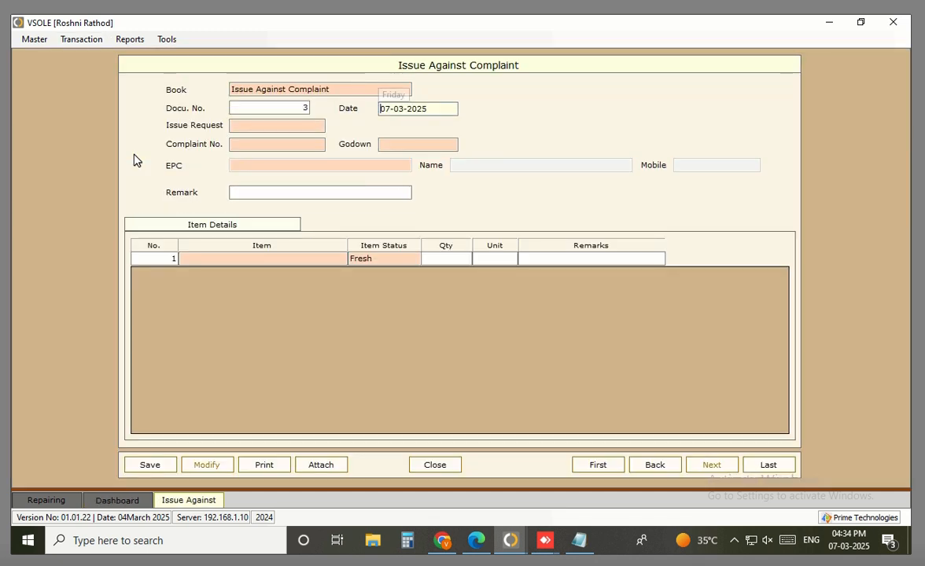
Set the complaint to 288 and the godown to Complaint Spare Stock
key(Return)
key(Return)
key(Return)
text(388)
key(ctrl+a)
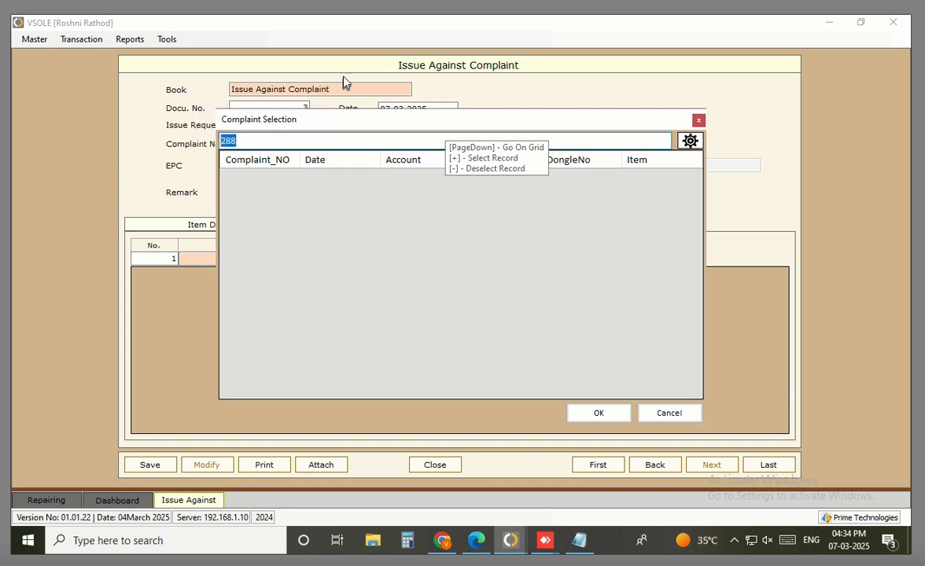
key(BackSpace)
text(24041)
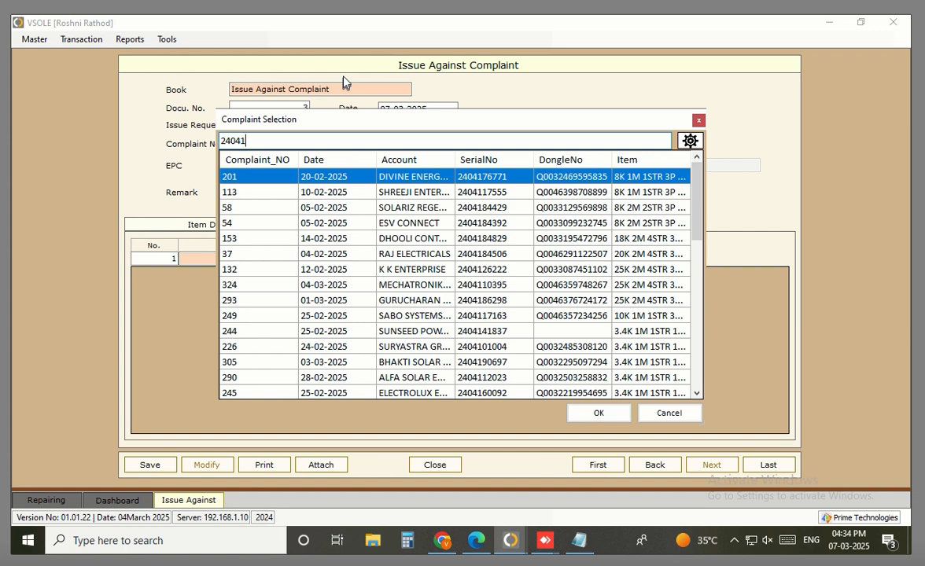
scroll(351, 291, down, 6)
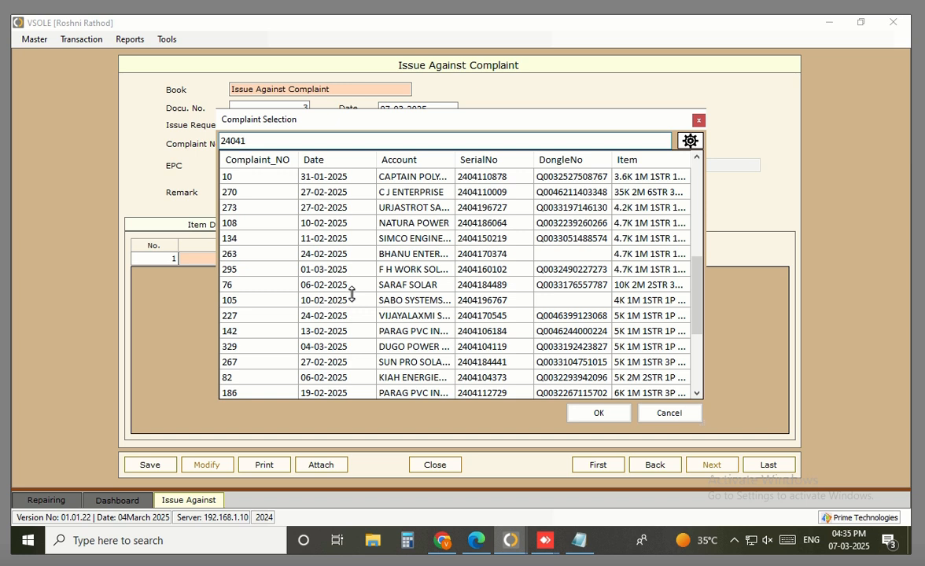
text(0)
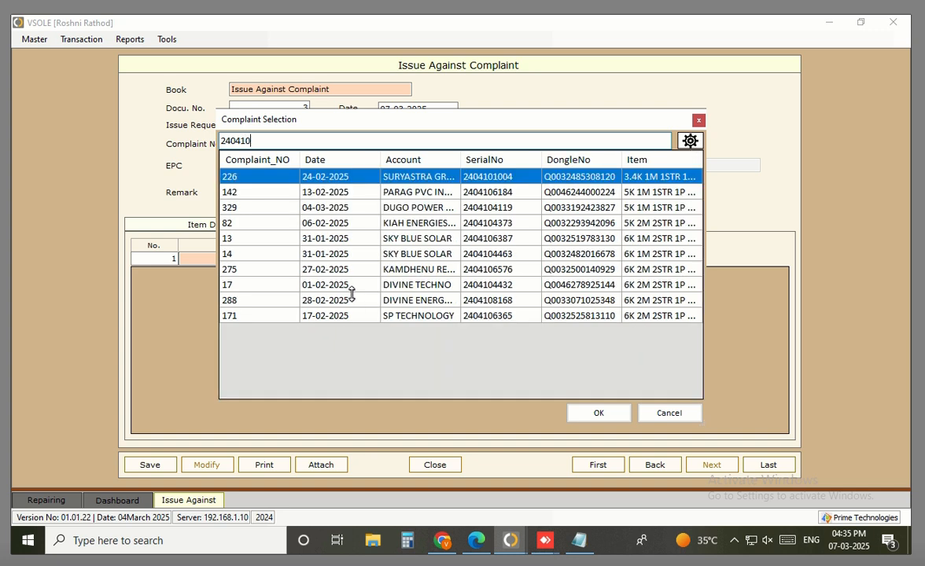
key(Down)
key(Down)
key(Down)
key(Down)
key(Down)
key(Down)
key(Down)
key(Down)
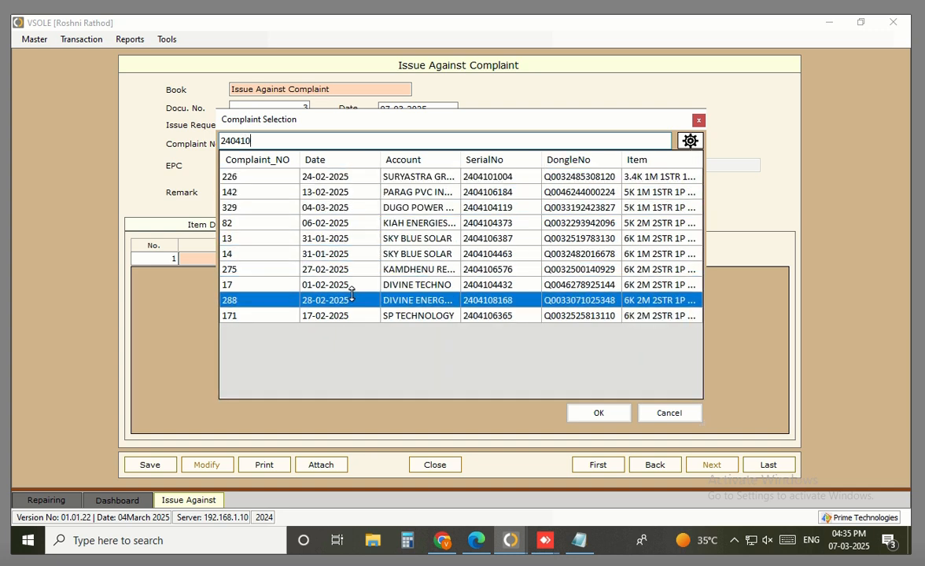
key(Return)
key(Return)
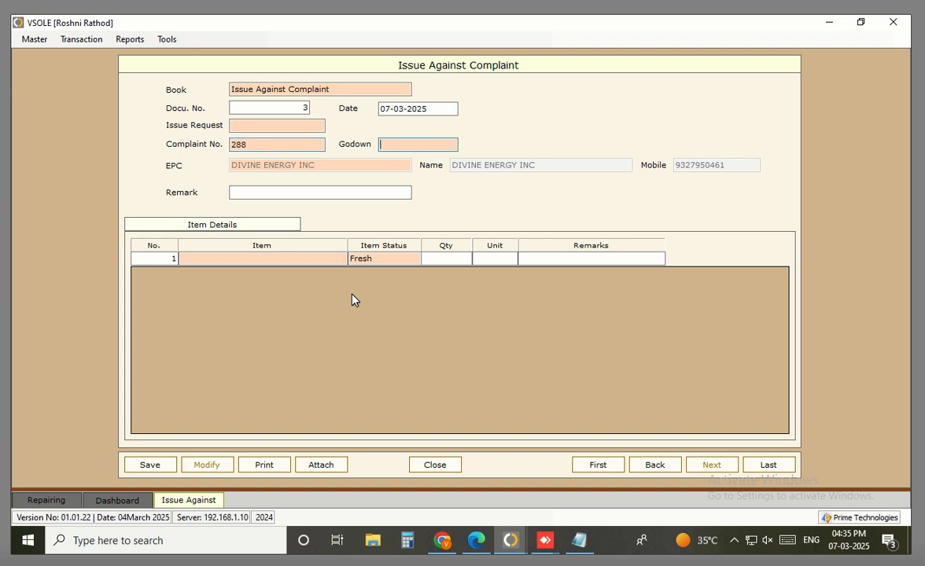
click(407, 149)
key(Down)
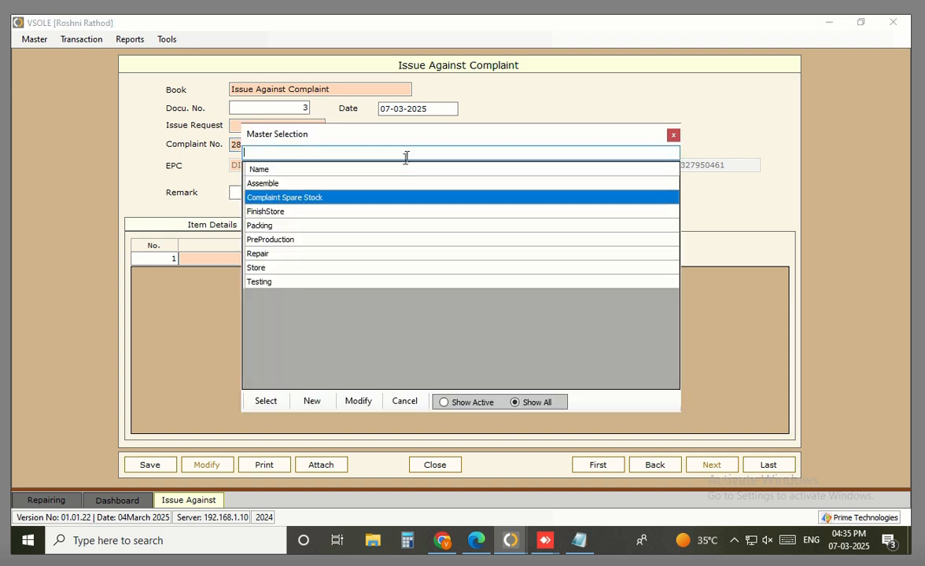
key(Return)
key(Return)
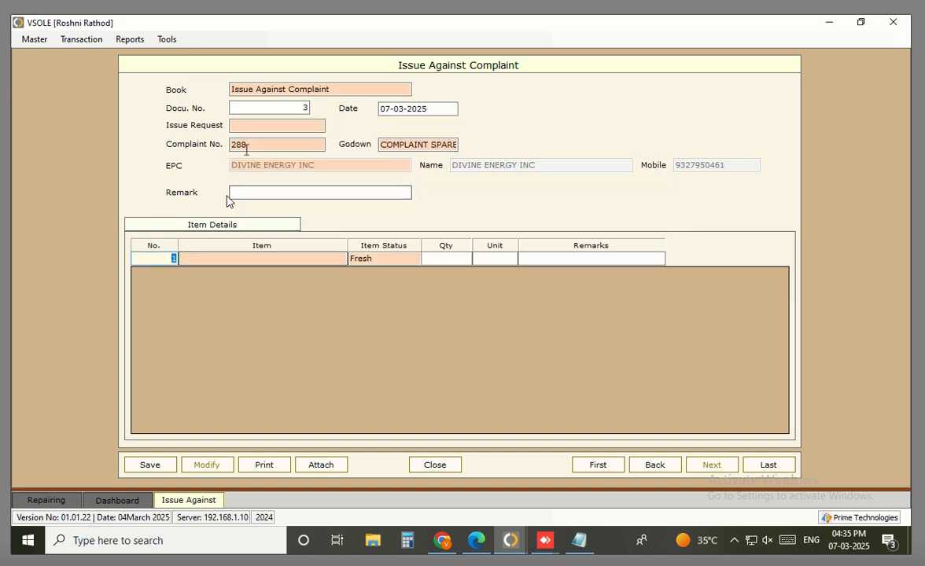
Enter item 6K 1M 1STR 1P FG V2 in row 1, then reopen the complaint list
click(308, 254)
text(6)
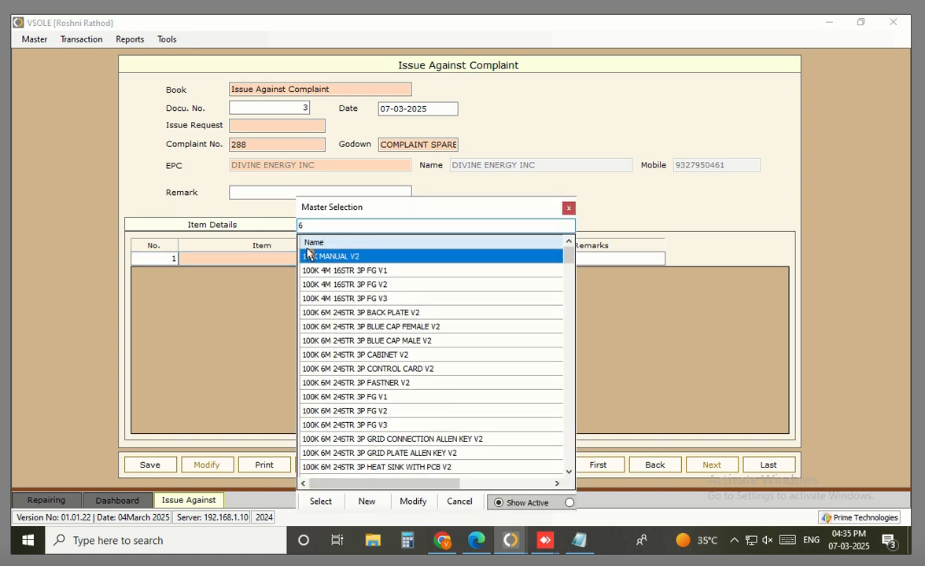
text(k)
key(Escape)
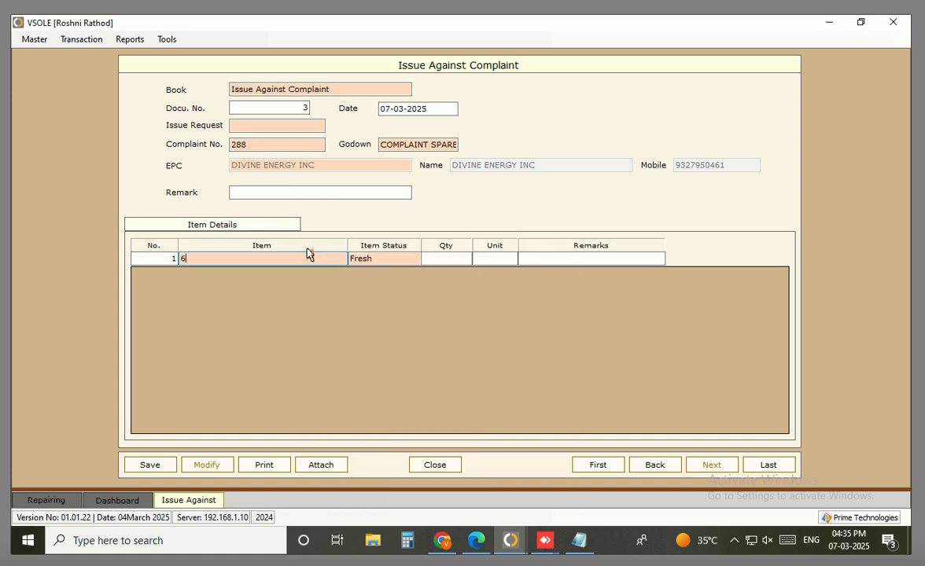
text(k)
key(Down)
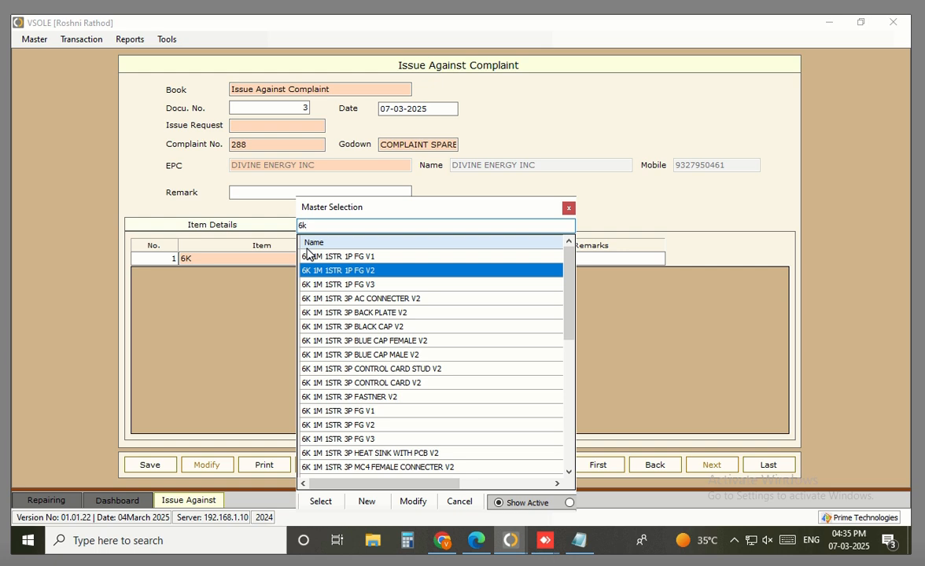
key(Return)
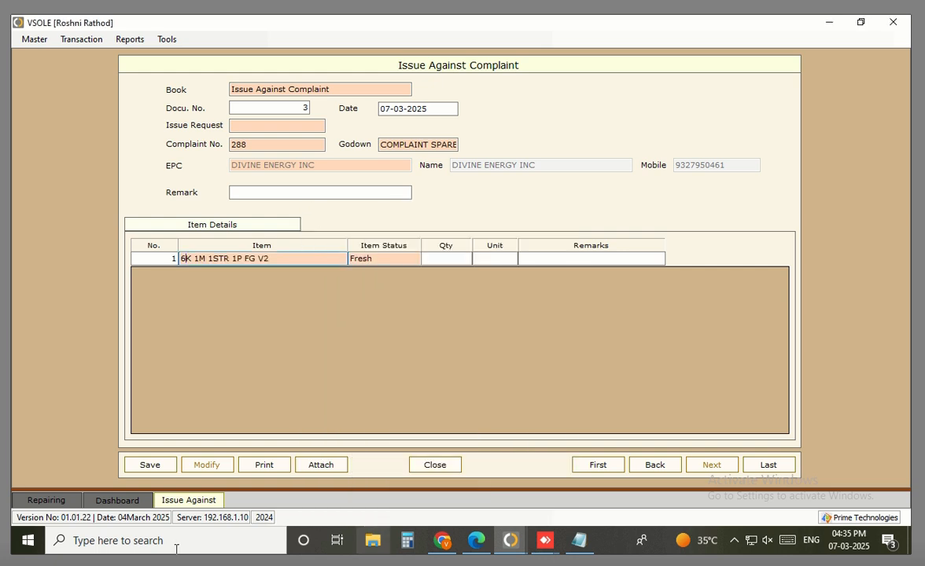
click(116, 501)
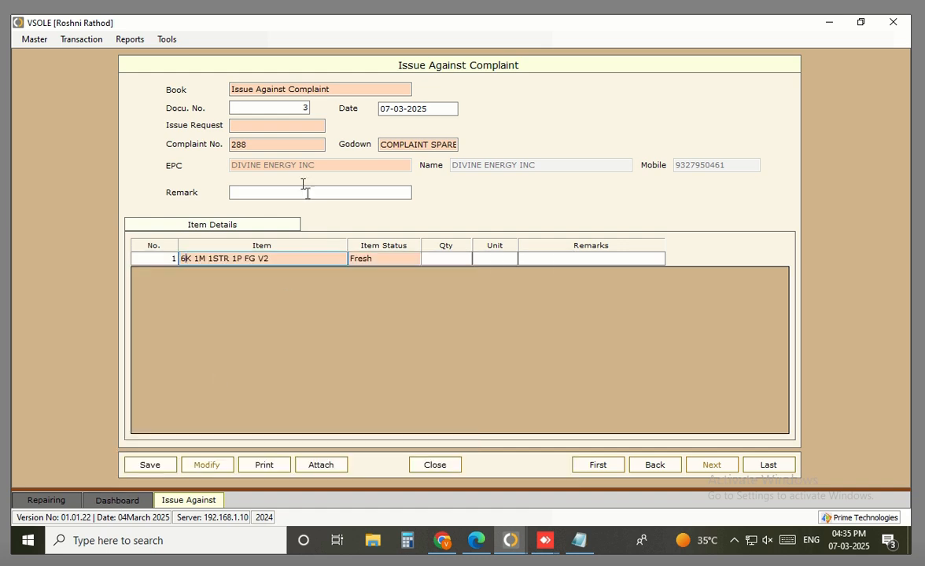
click(293, 149)
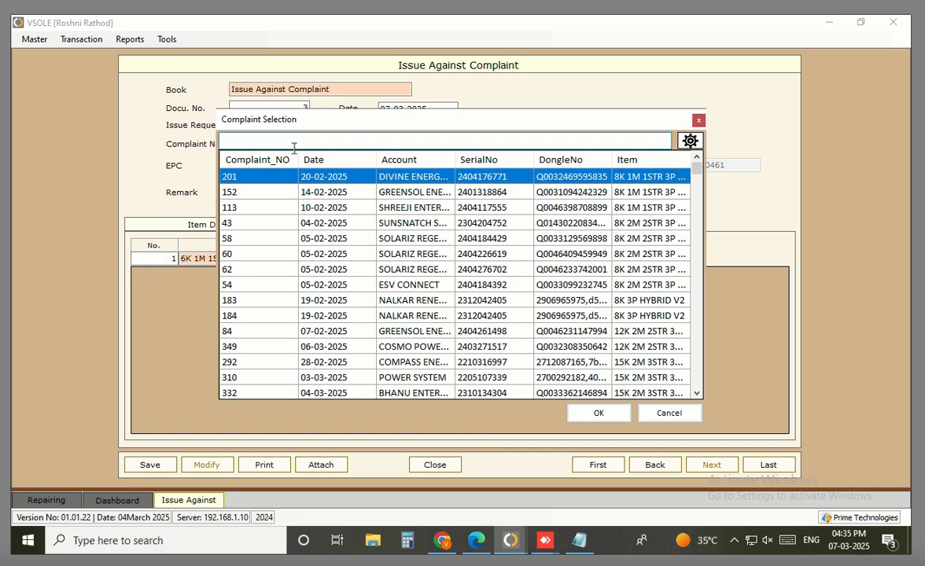
text(2402)
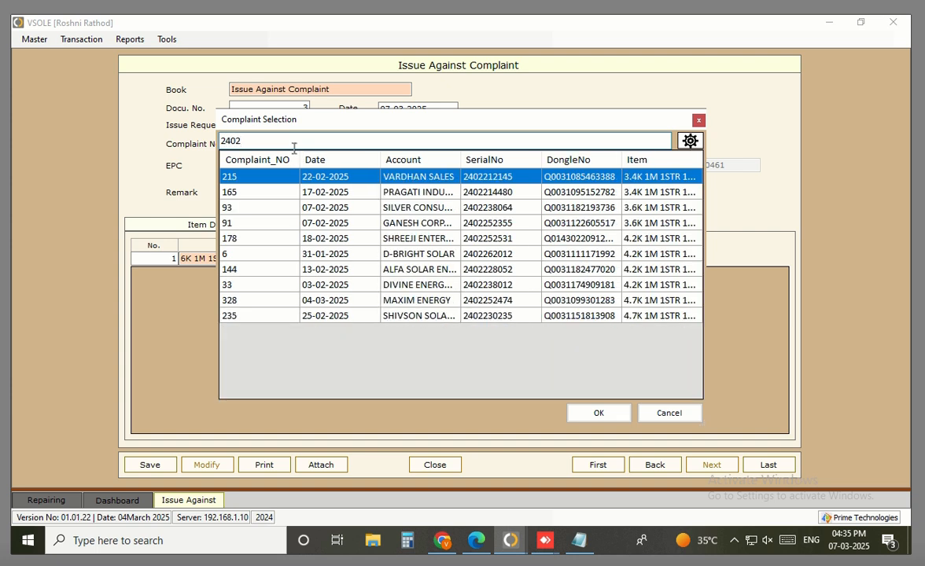
text(21)
key(BackSpace)
key(BackSpace)
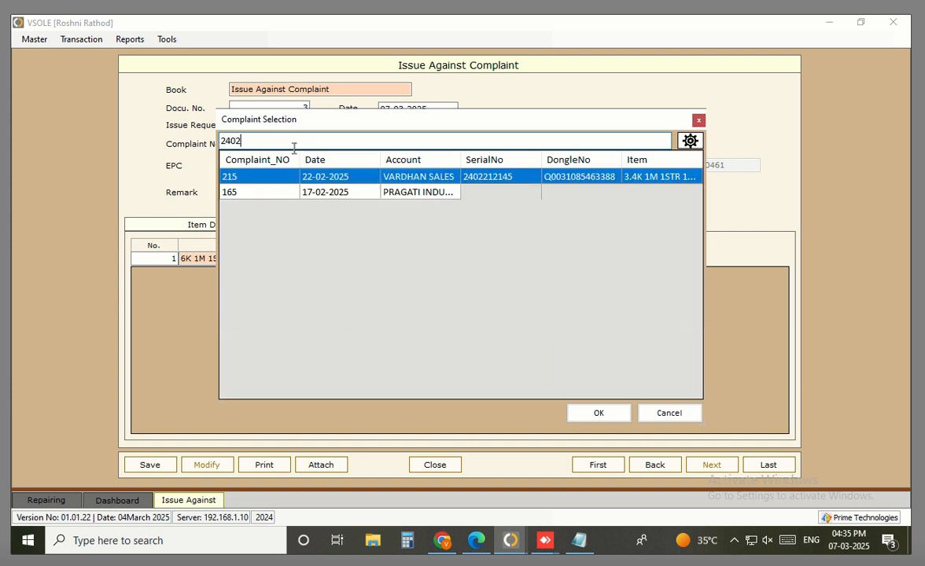
key(BackSpace)
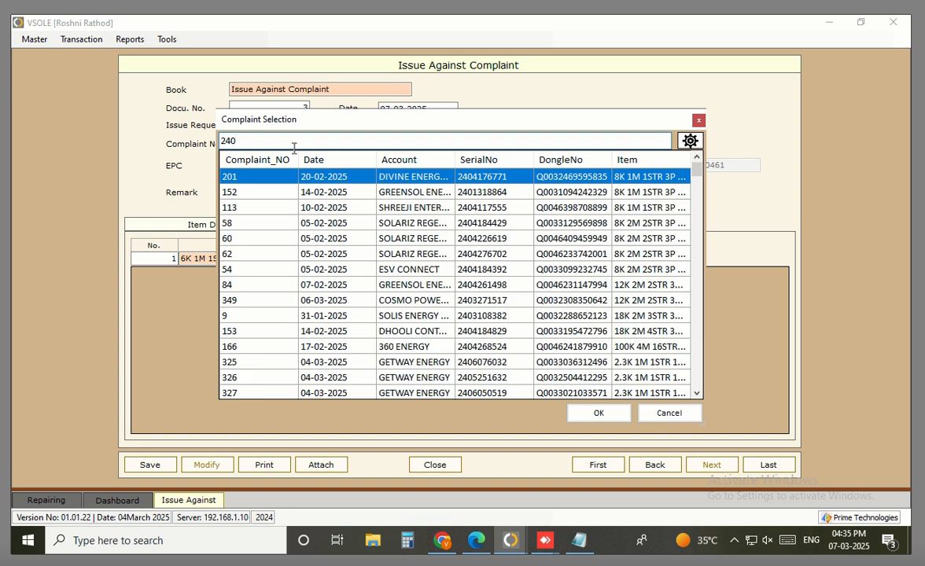
text(2)
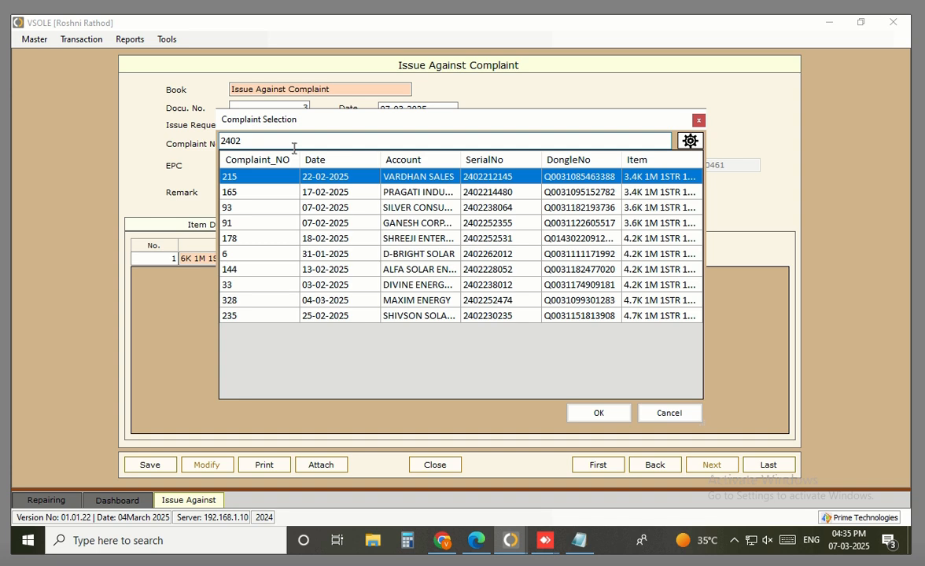
key(BackSpace)
text(410)
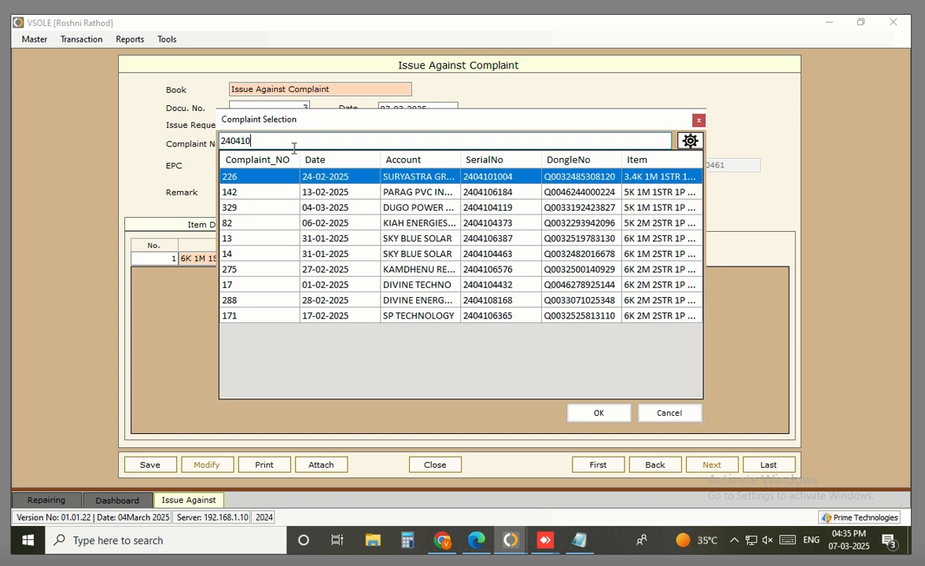
key(Down)
key(Down)
key(Down)
key(Down)
key(Down)
key(Down)
key(Down)
key(Down)
key(Down)
key(Up)
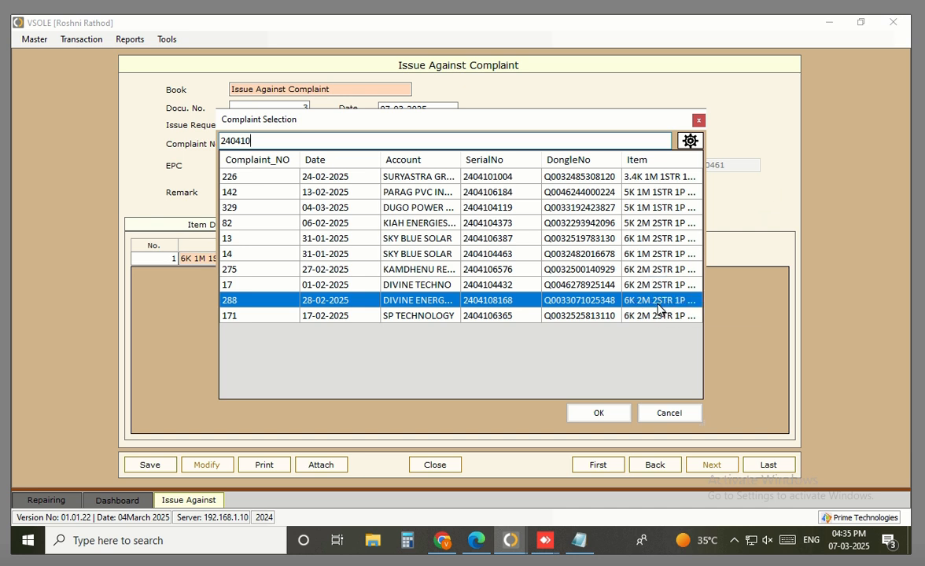
click(698, 121)
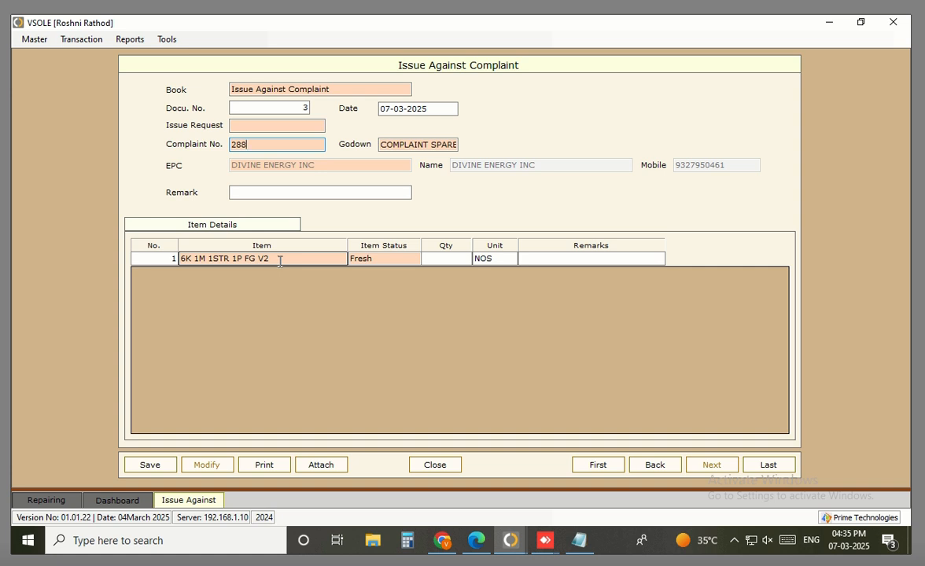
Delete the 6K 1M 1STR 1P FG V2 name from row 1's Item cell
drag(279, 261, 192, 262)
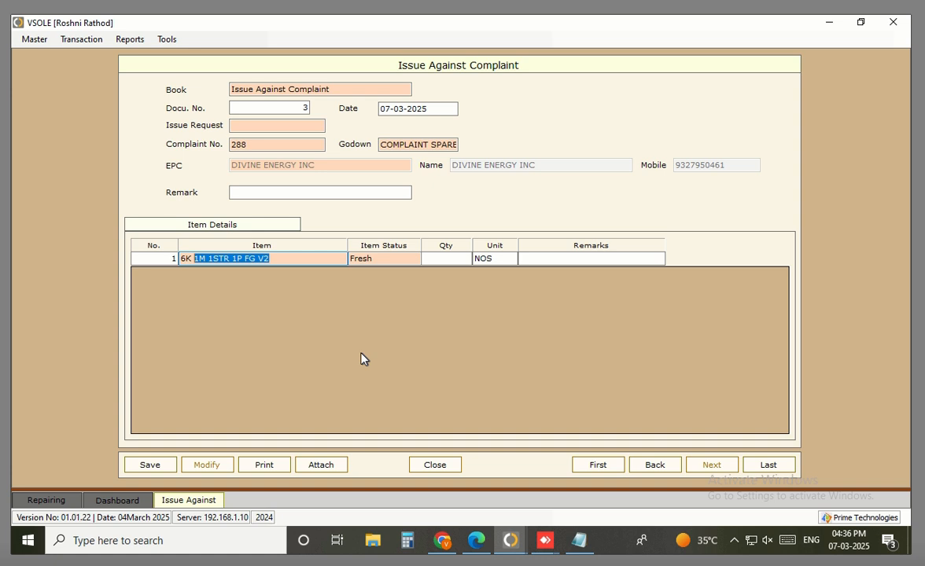
key(shift+Home)
key(BackSpace)
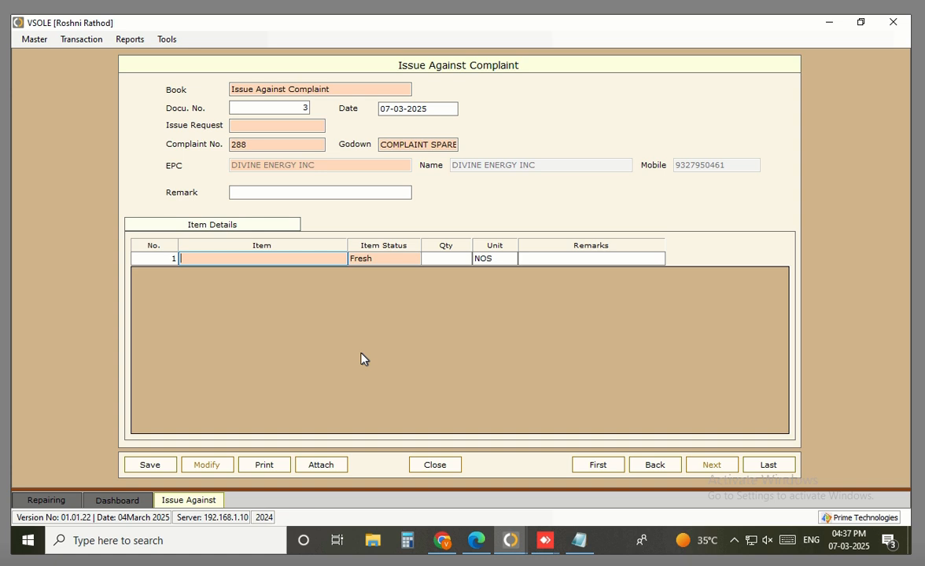
Try a 6K 2M item in row 1 and set the godown to FinishStore
text(6k 2)
key(Return)
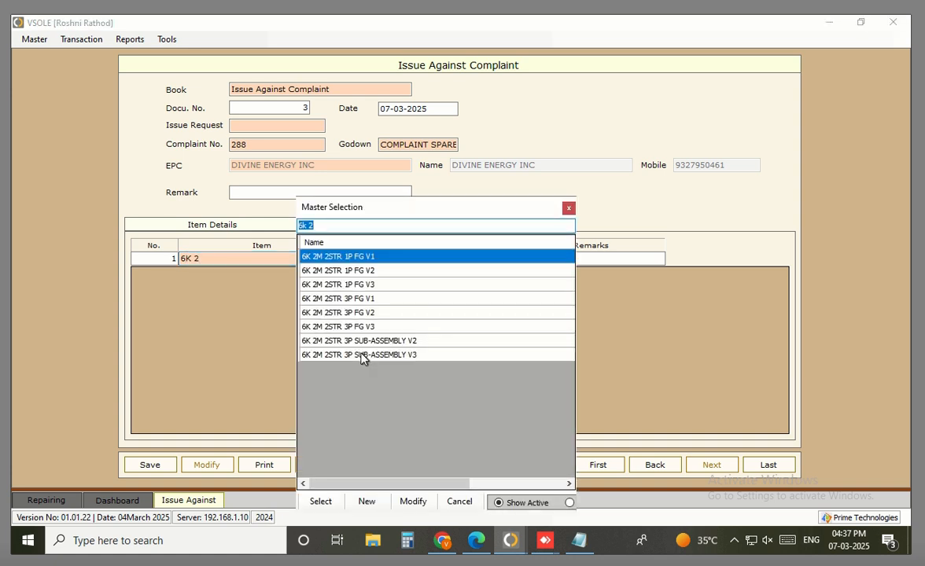
key(Down)
key(Return)
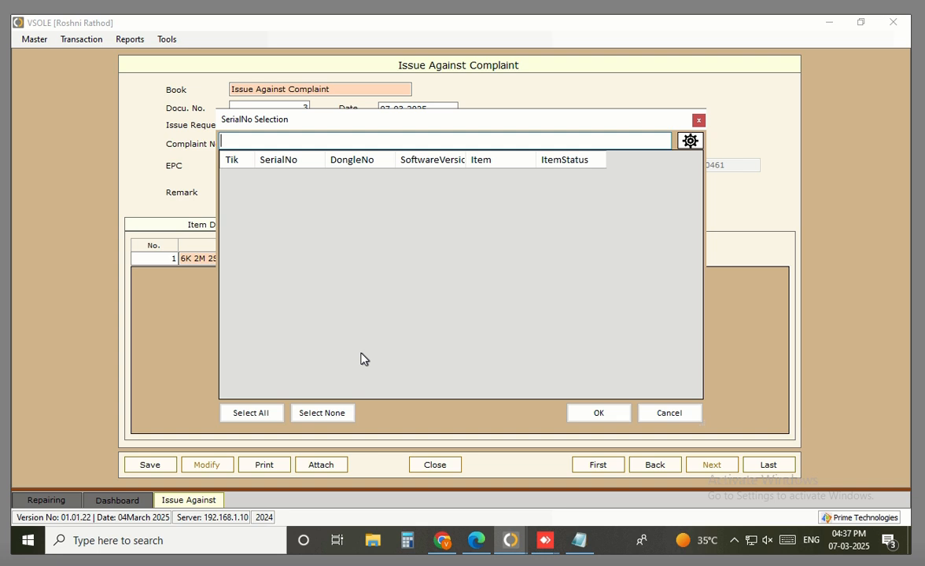
key(Escape)
click(423, 144)
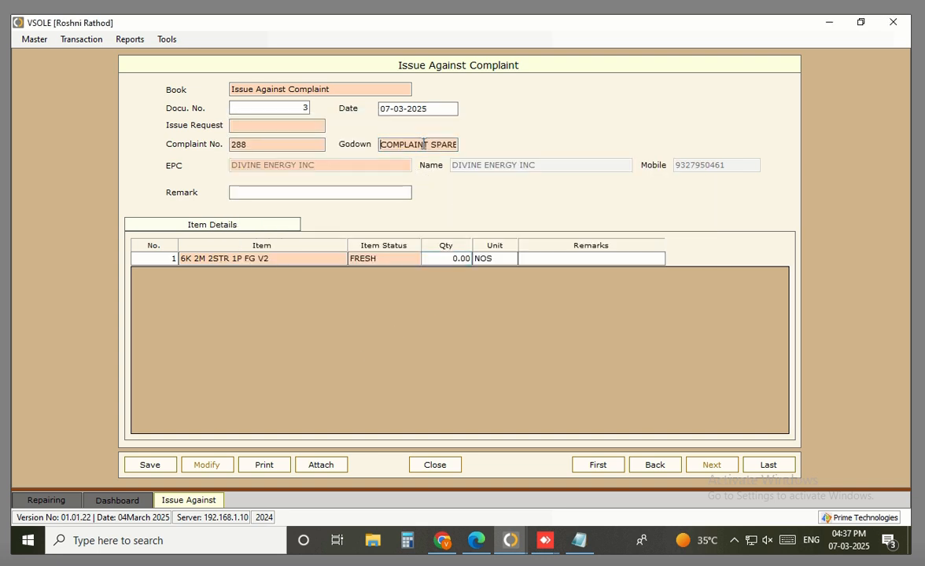
key(space)
text(fi)
key(Return)
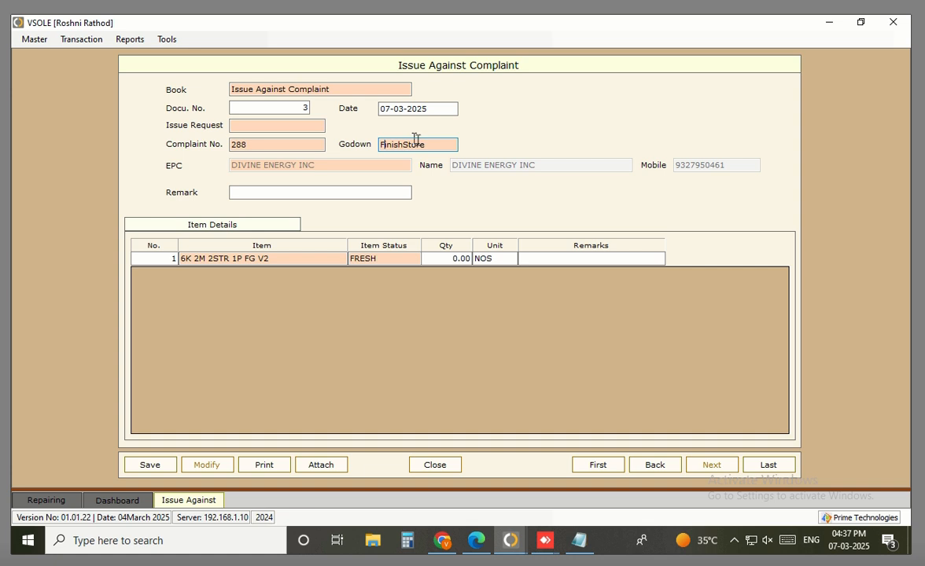
Re-enter 6K 2M 2STR 1P FG V2 as the row 1 item
click(306, 259)
key(BackSpace)
click(305, 259)
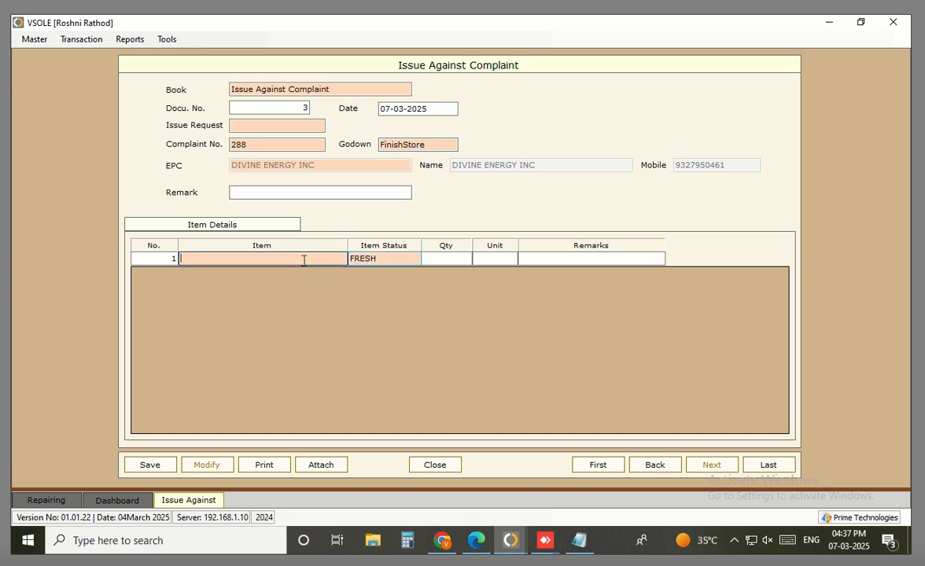
text(6k 2m)
key(Return)
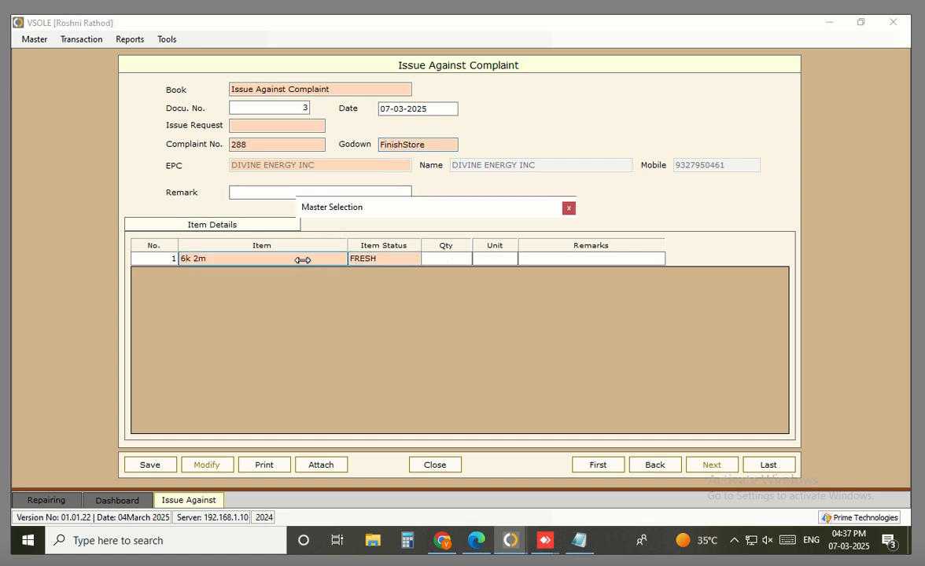
key(Down)
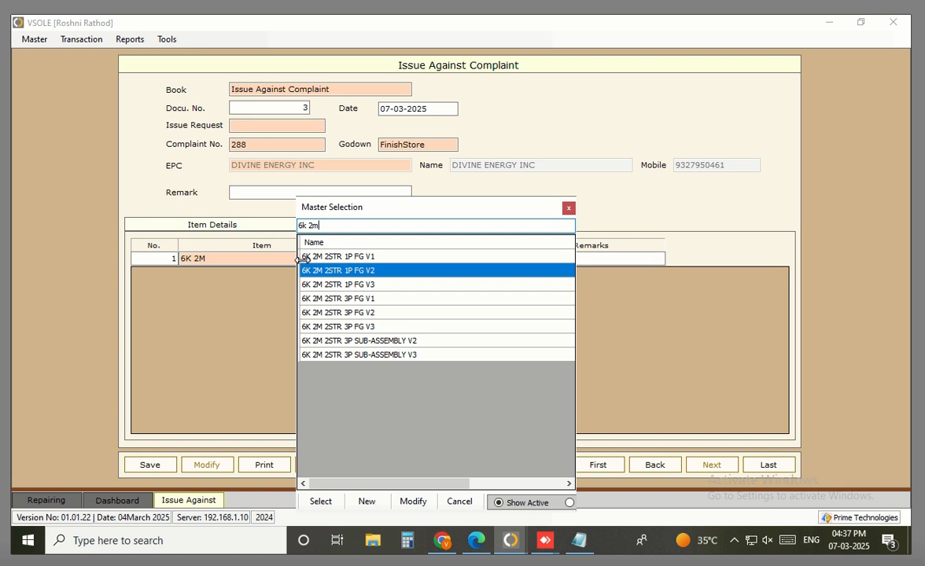
key(Return)
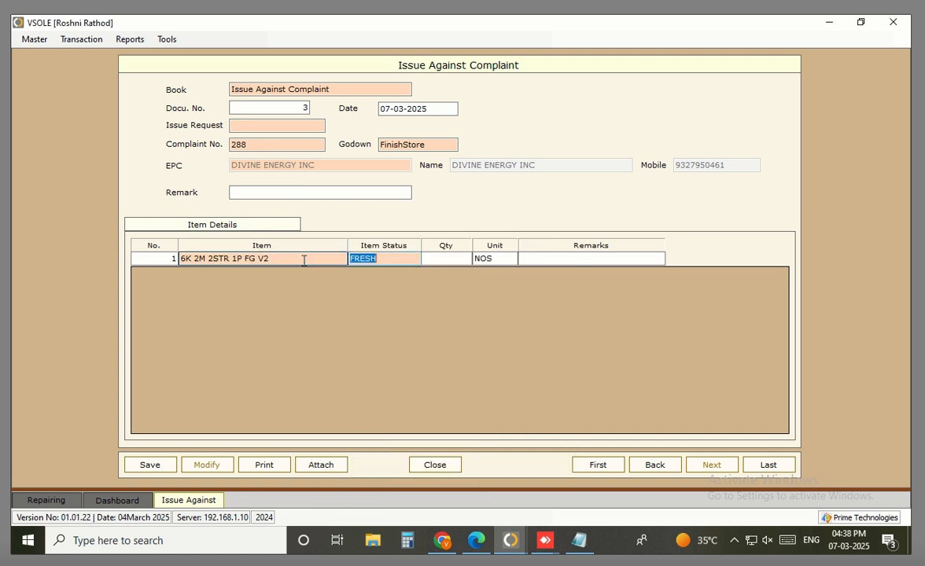
key(Return)
key(Down)
key(Down)
key(Down)
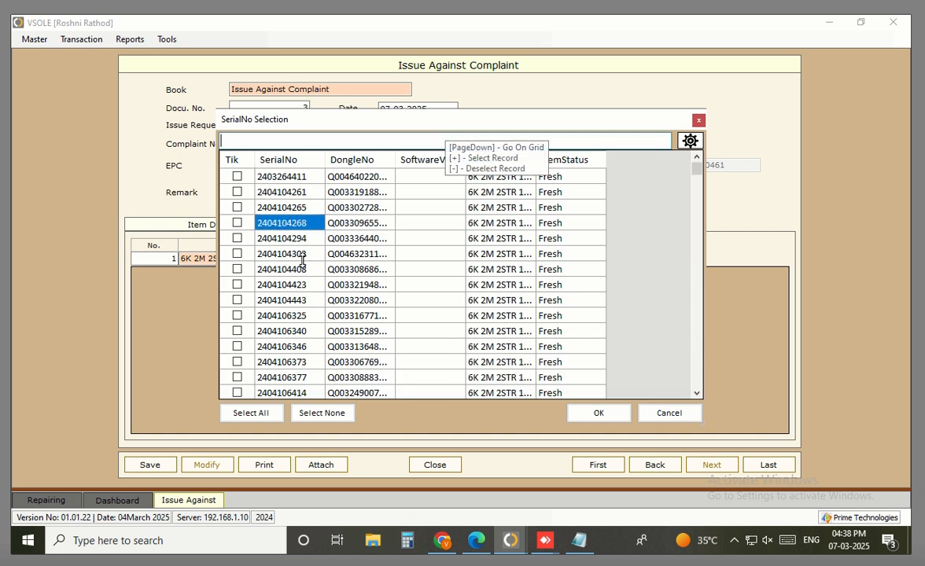
key(plus)
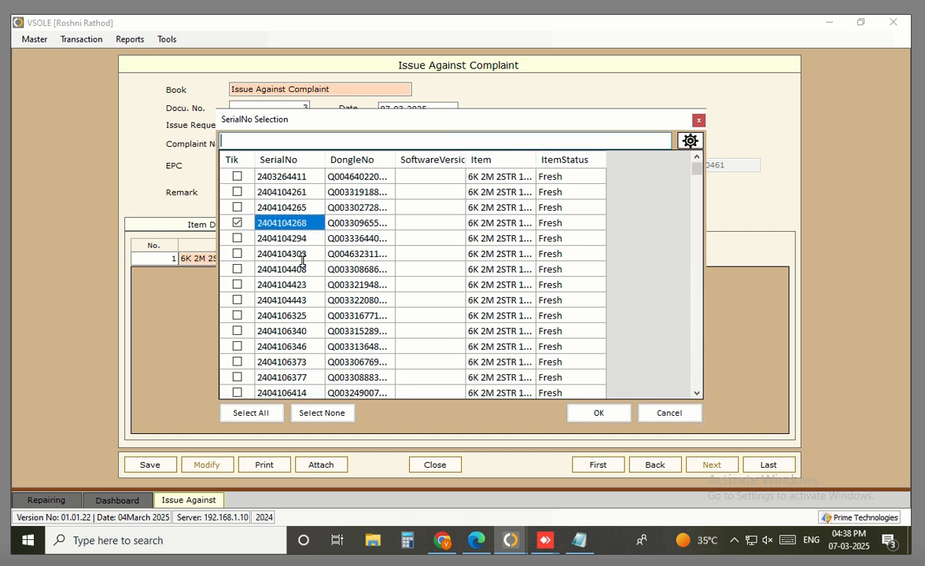
key(minus)
key(Down)
key(Down)
key(Down)
key(Down)
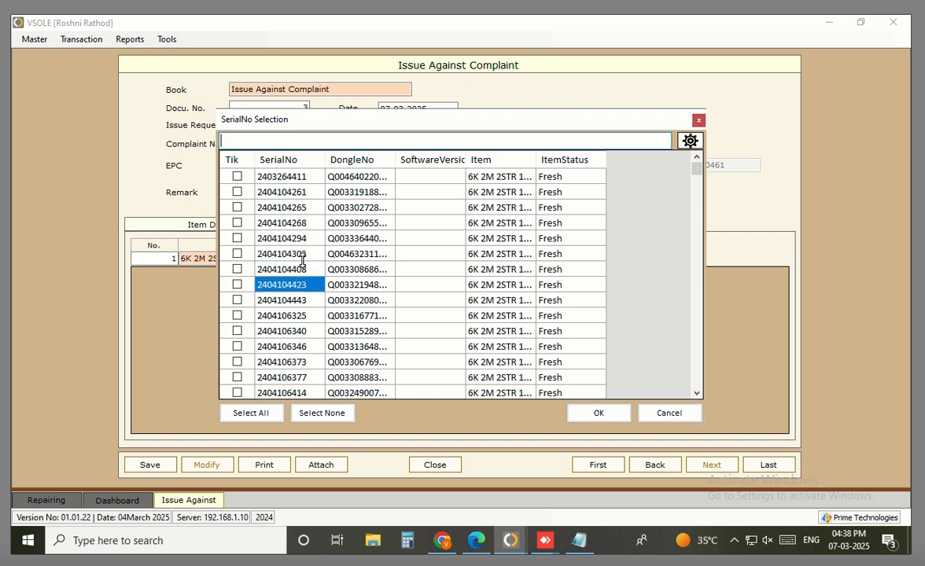
key(Up)
key(plus)
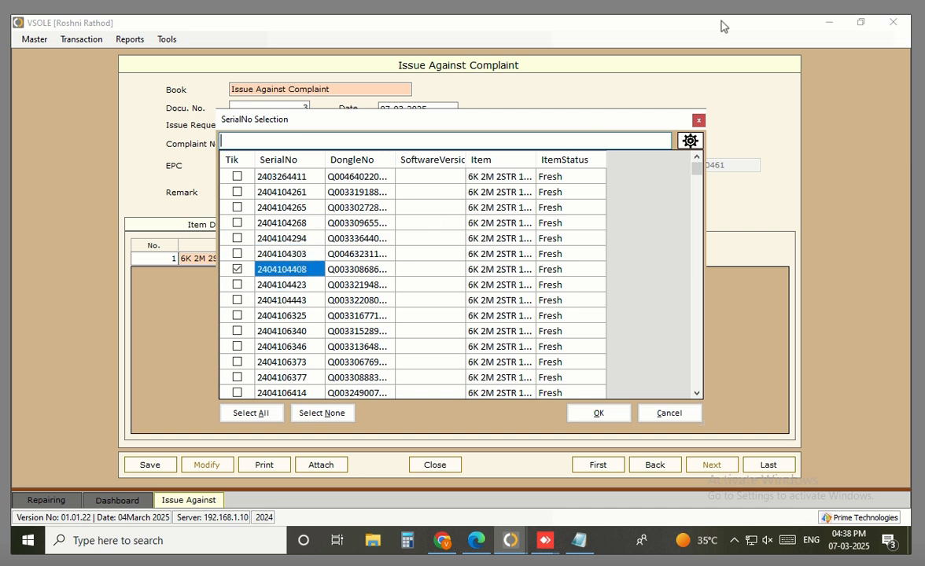
key(Return)
key(Return)
key(Return)
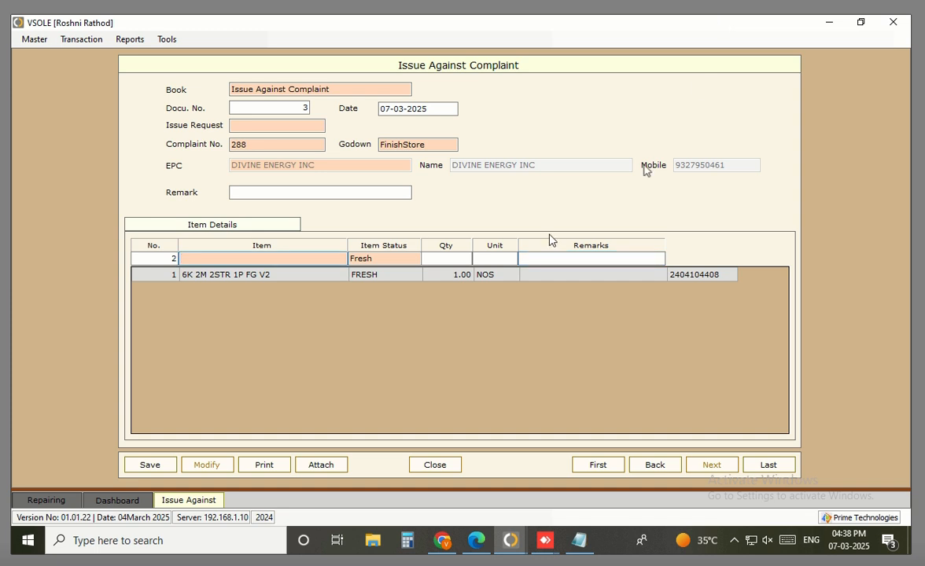
Attempt to save document 3 and dismiss the blank issue request warning
click(150, 465)
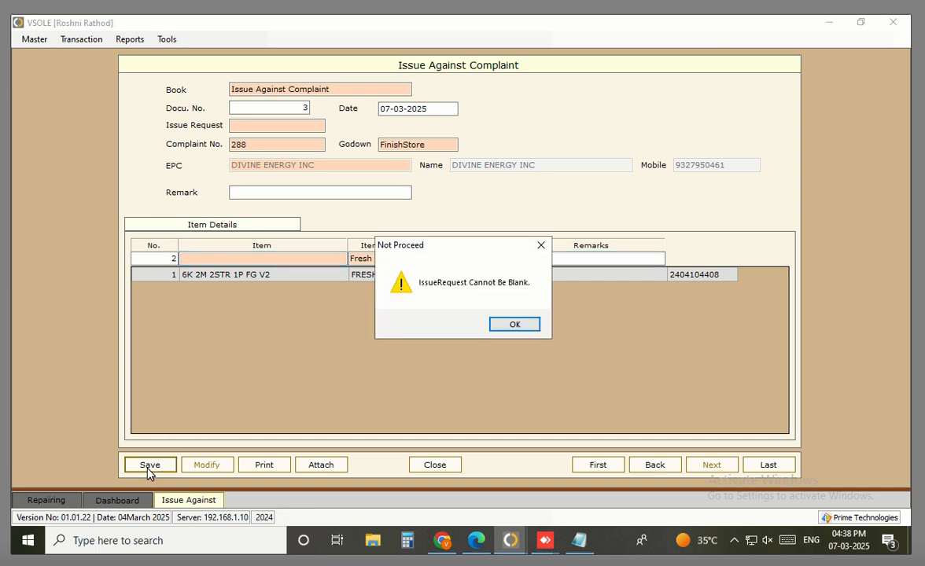
click(516, 326)
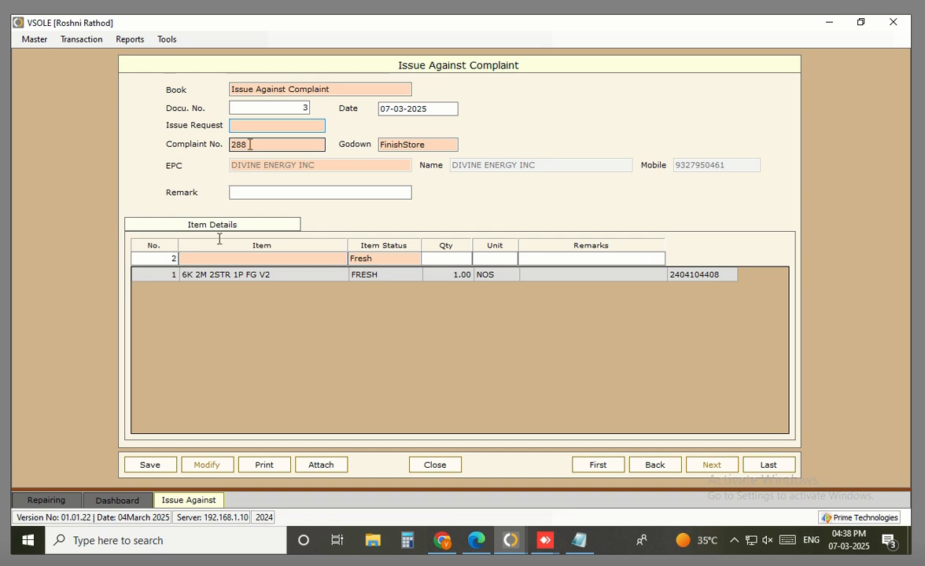
mouse_move(118, 502)
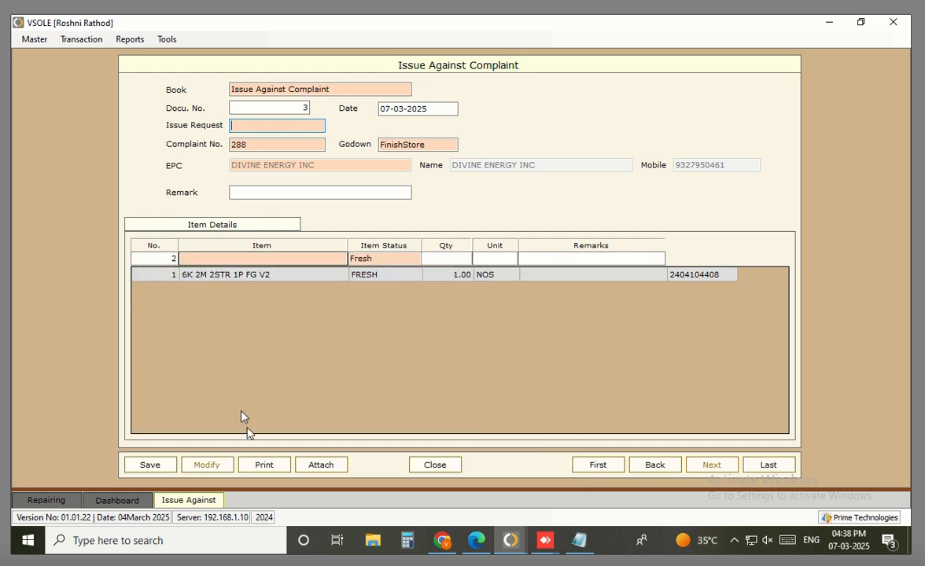
Close the form and review complaint 288's issue and receive entries
click(433, 465)
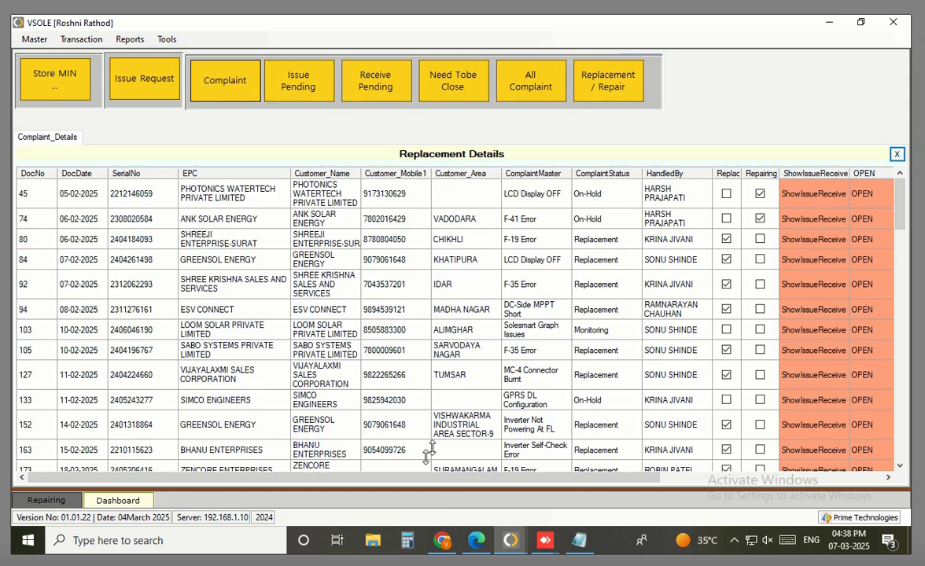
scroll(120, 435, down, 8)
click(37, 388)
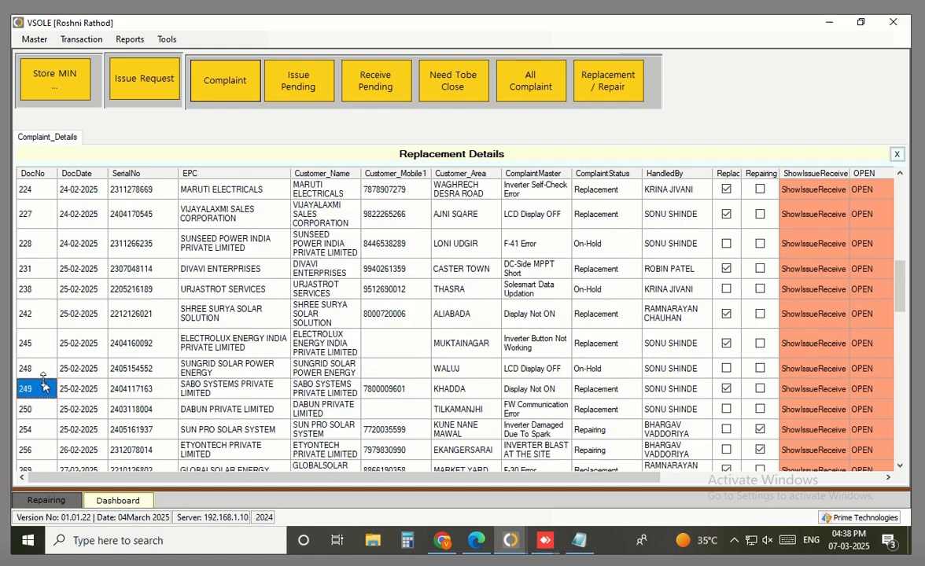
key(Down)
key(Down)
key(Down)
key(Down)
key(Down)
key(Down)
key(Down)
key(Down)
key(Down)
key(Down)
key(Down)
key(Down)
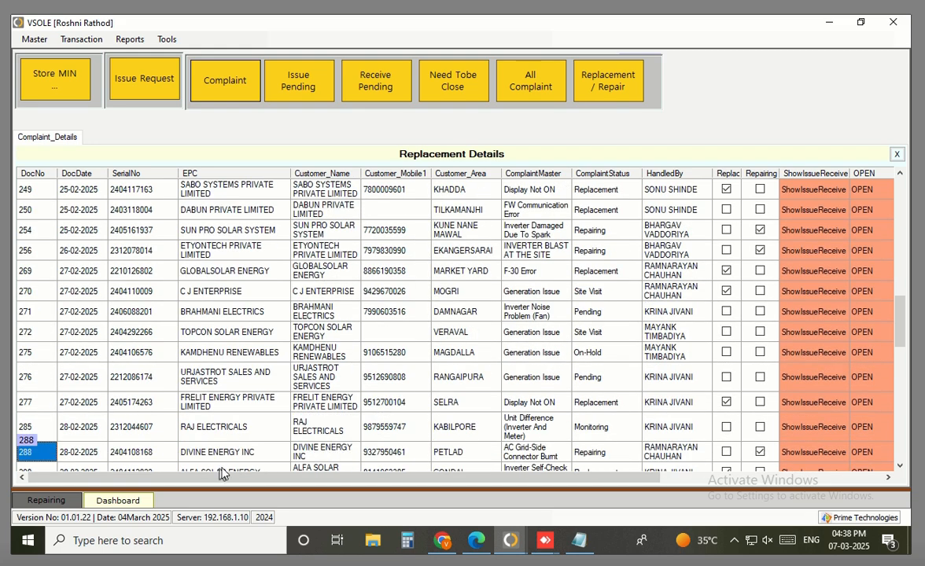
click(220, 453)
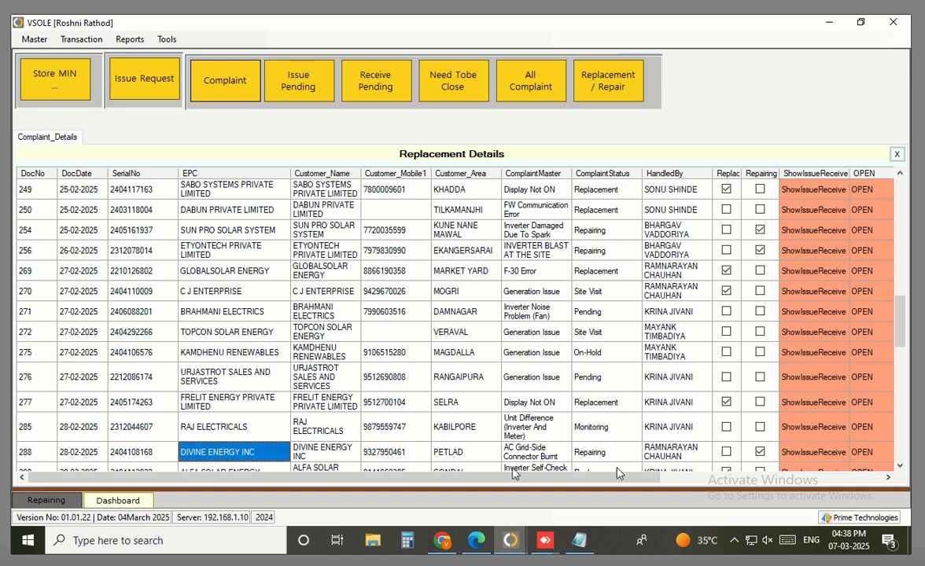
click(814, 453)
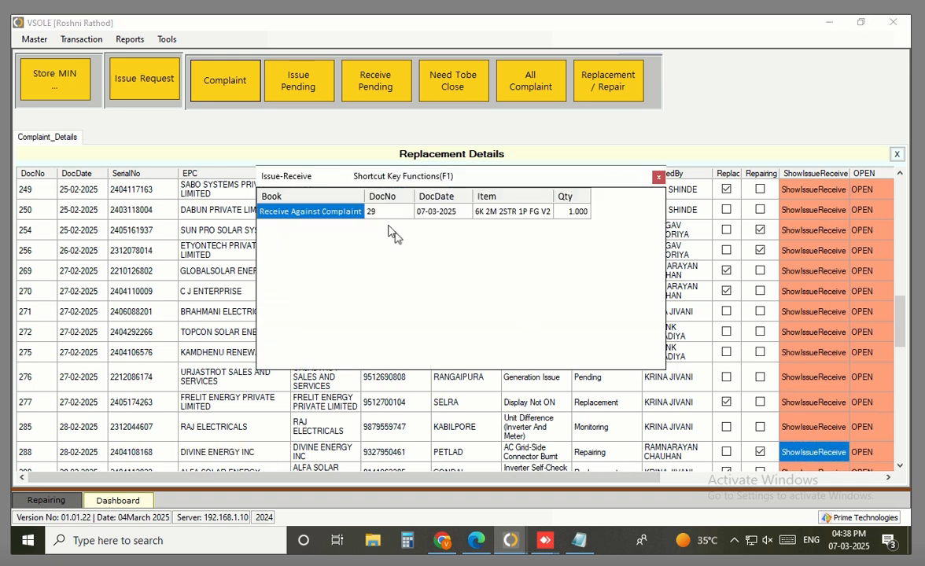
drag(306, 219, 560, 217)
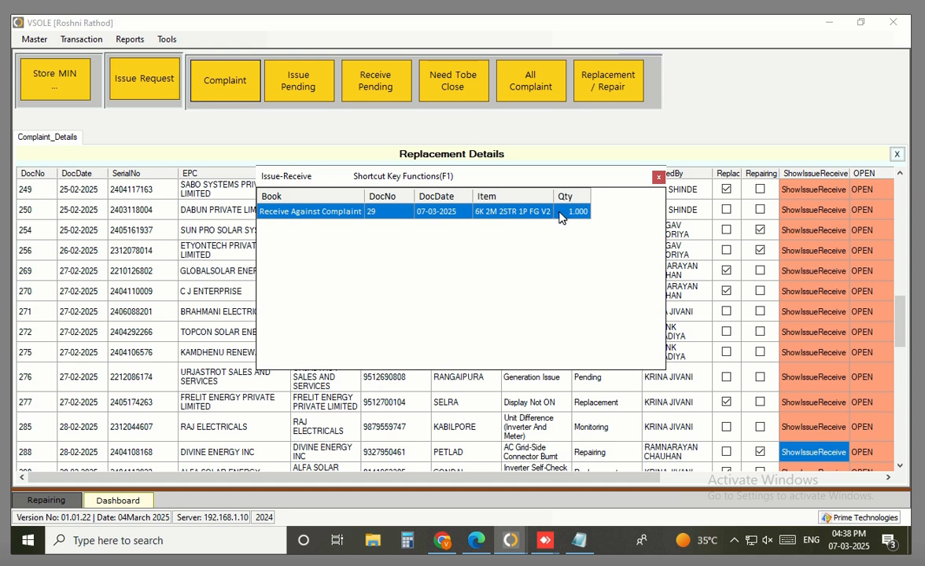
click(659, 178)
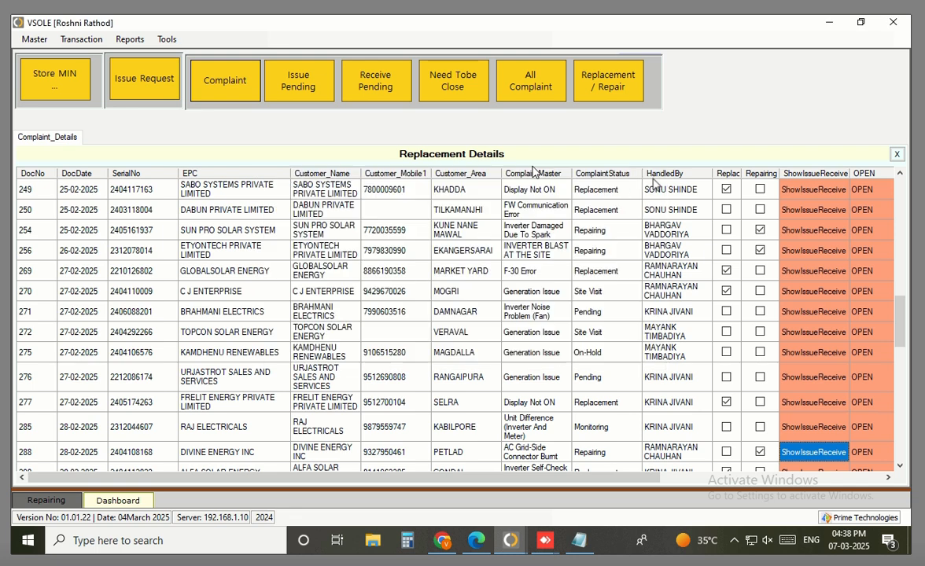
Start a new Issue Request for complaint 288
click(77, 44)
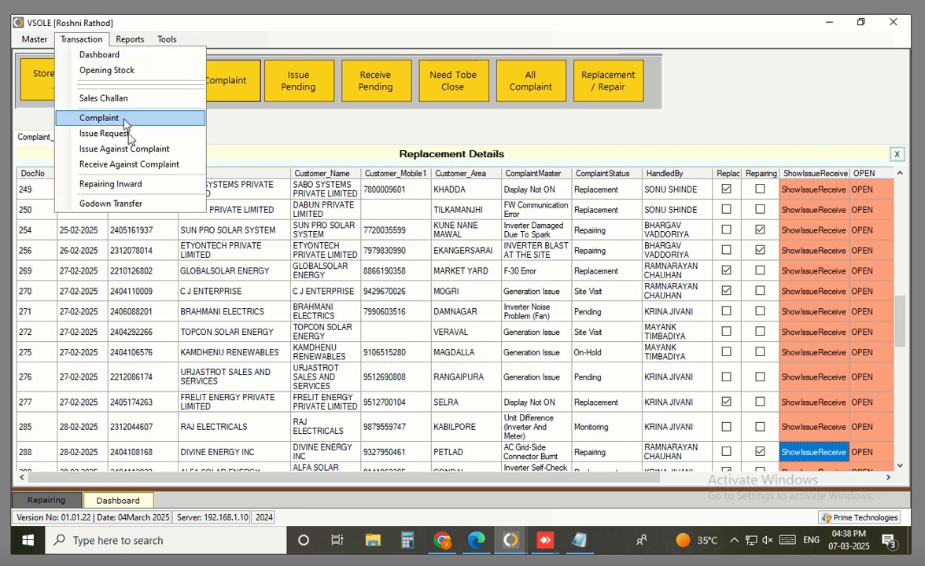
click(129, 133)
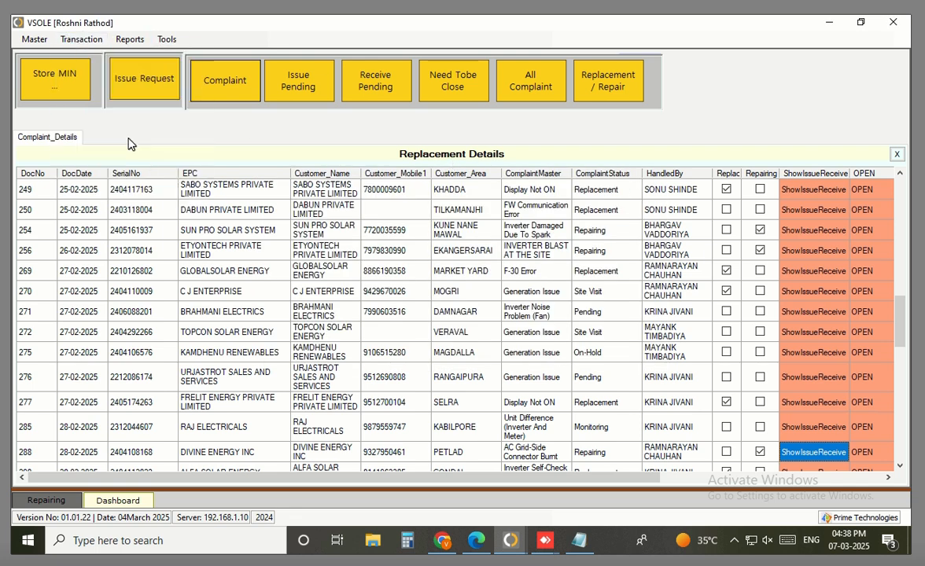
key(Return)
key(Return)
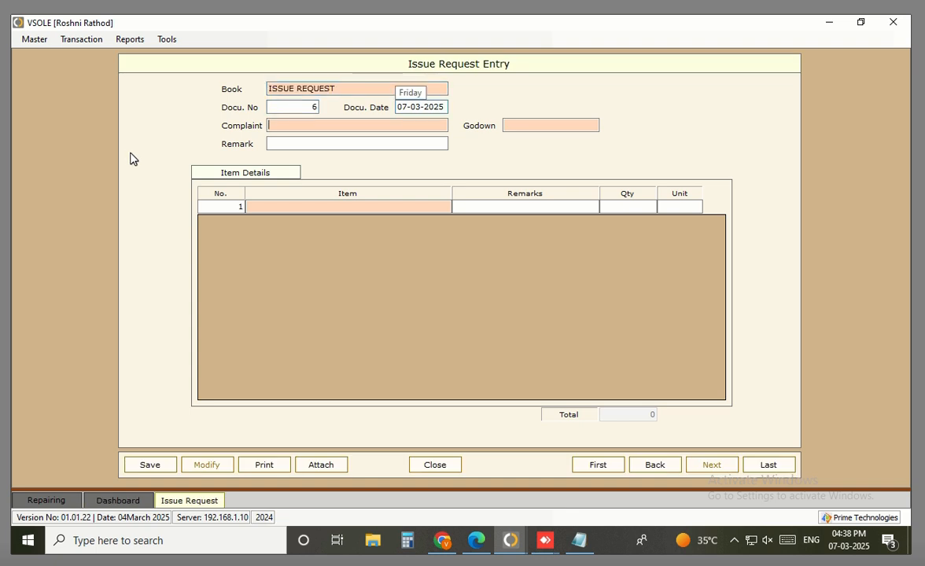
key(Return)
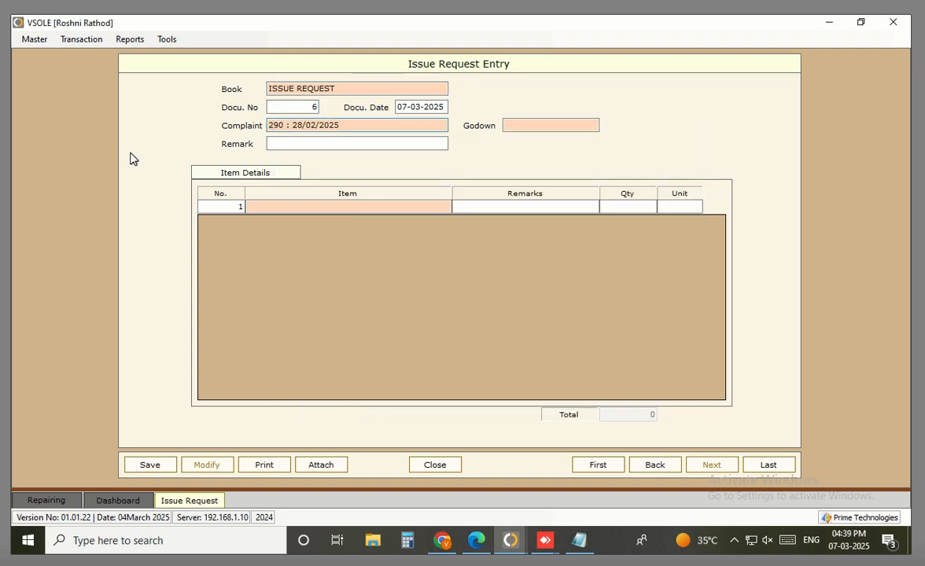
key(BackSpace)
text(288)
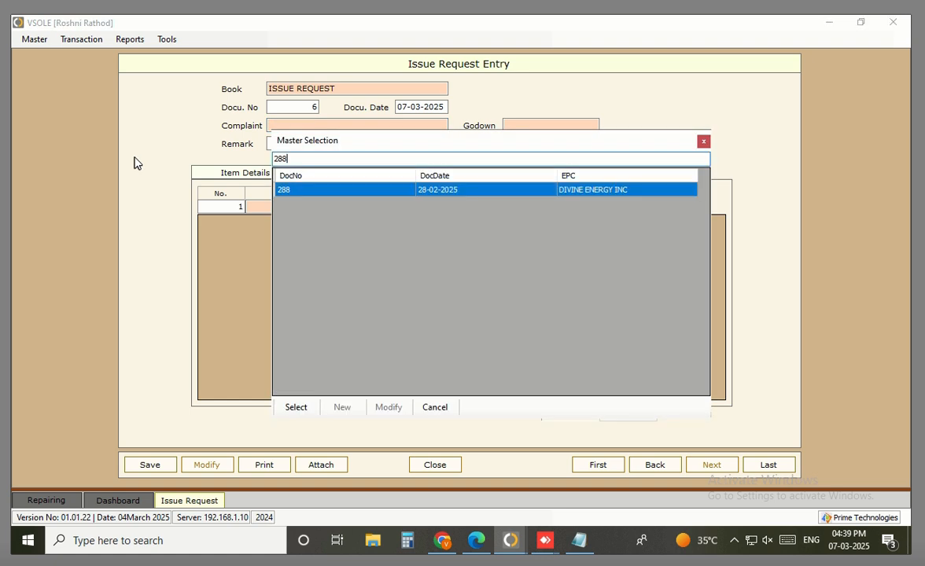
key(Return)
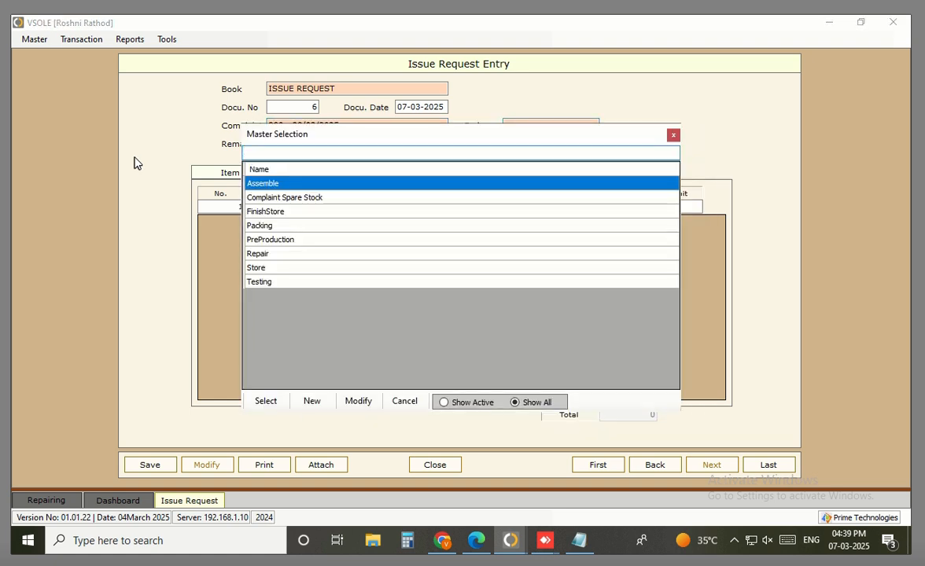
Set the godown to Complaint Spare Stock and reconfirm complaint 288
key(Down)
key(Down)
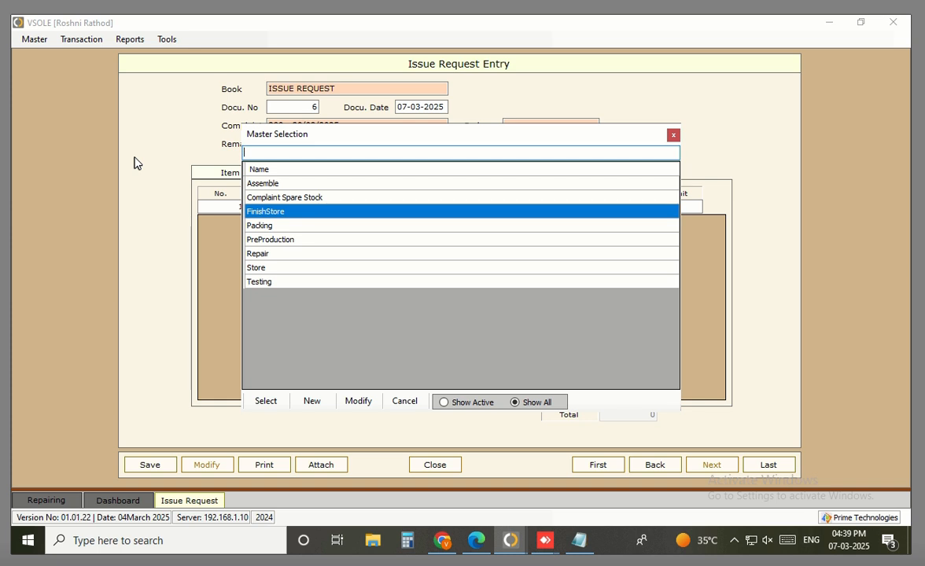
key(Up)
key(Return)
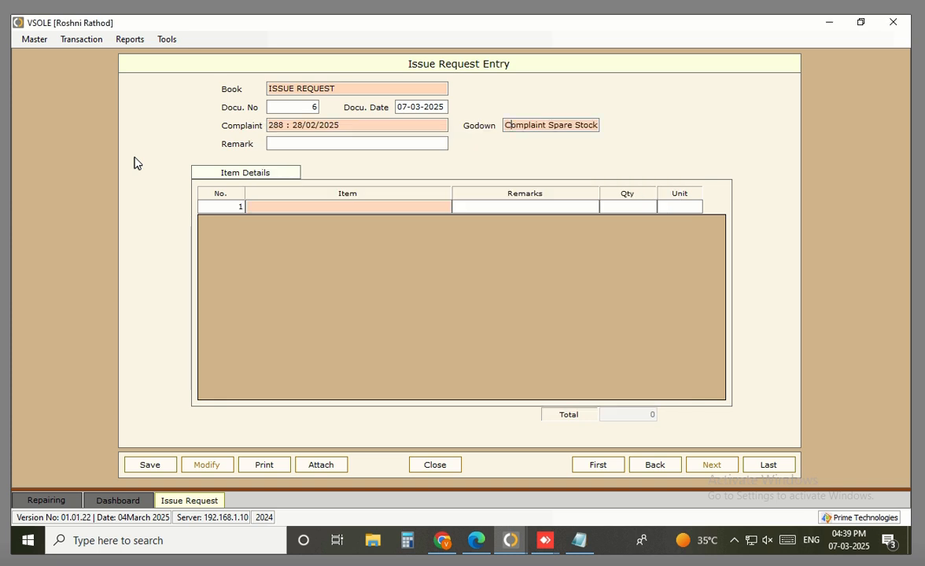
key(Return)
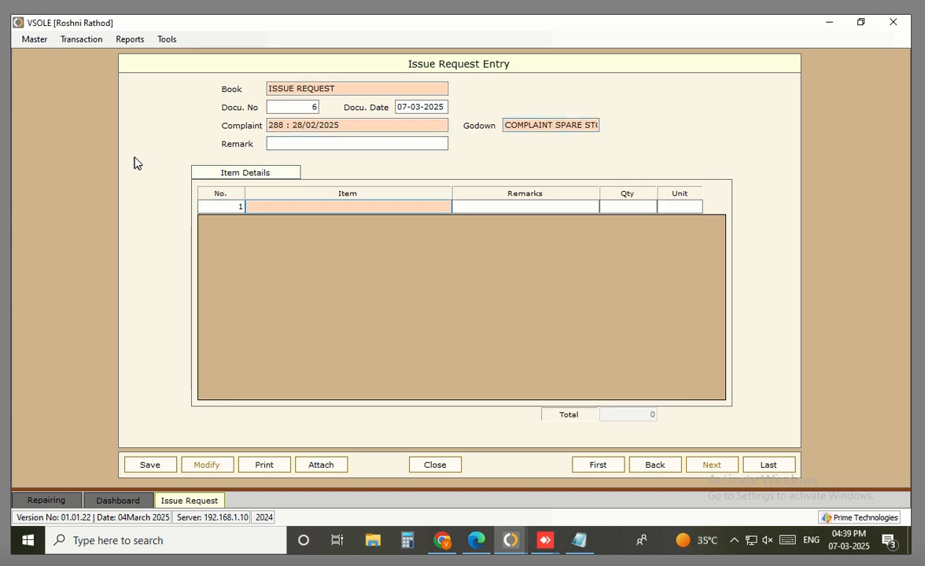
click(350, 126)
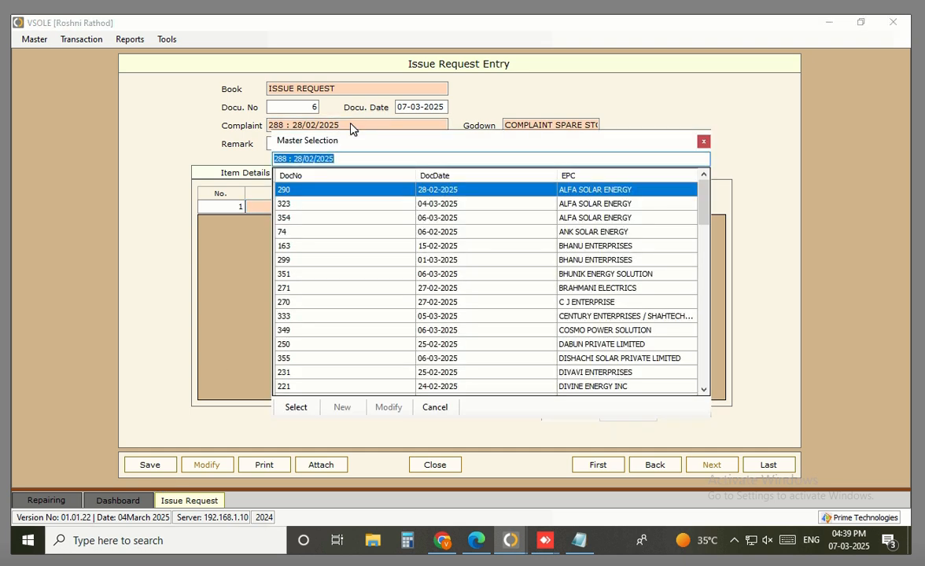
text(288)
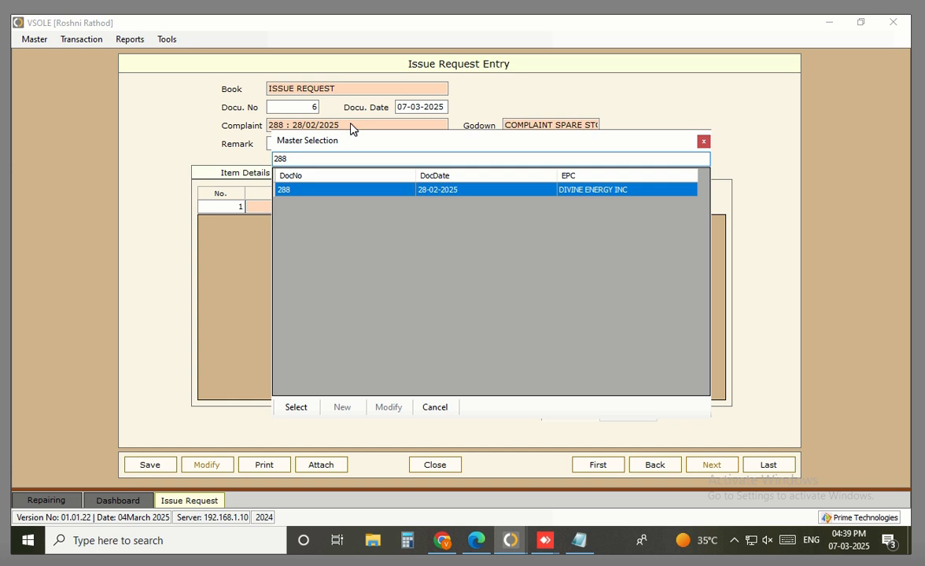
key(Return)
key(Return)
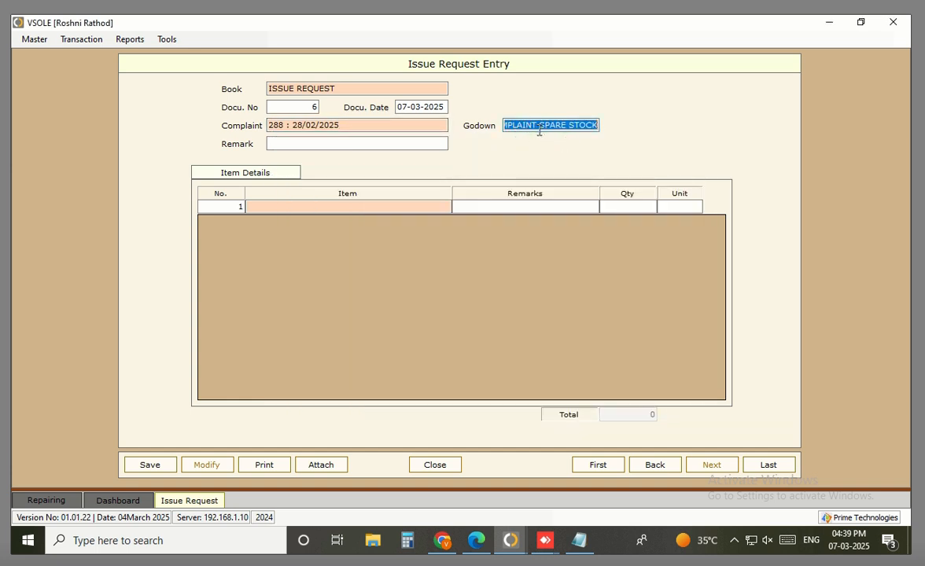
key(Return)
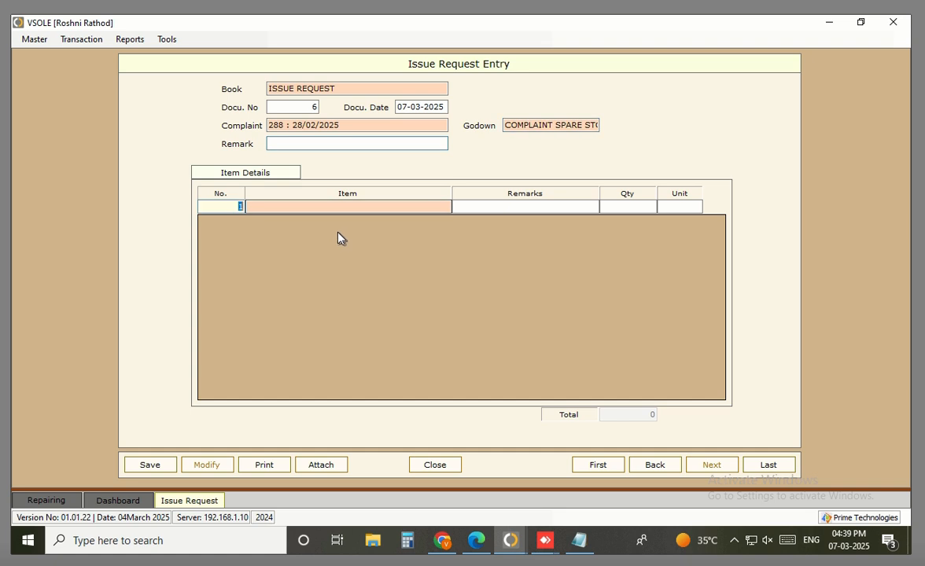
Add one 6K 1M 2STR 1P FG V2 and save the issue request
text(6k 2)
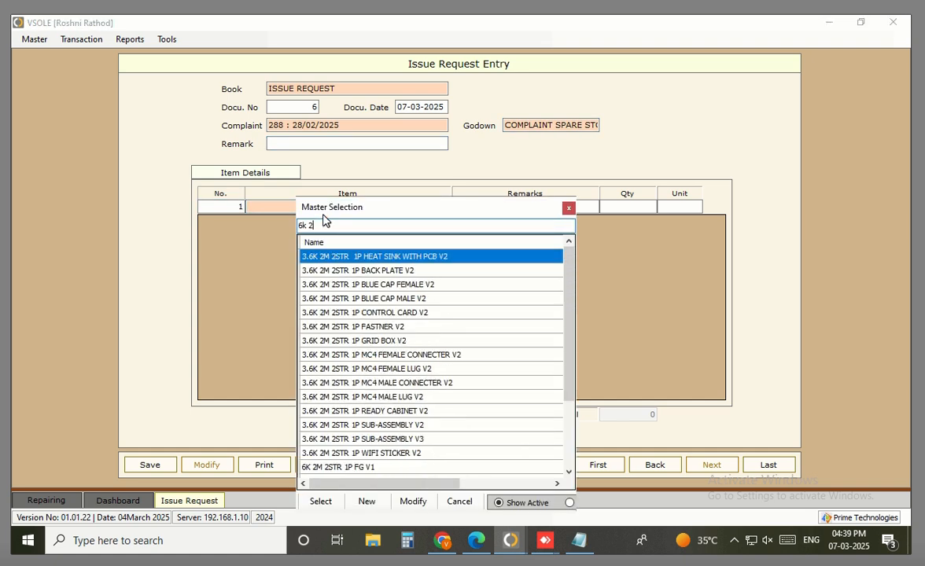
key(BackSpace)
text(1m 2)
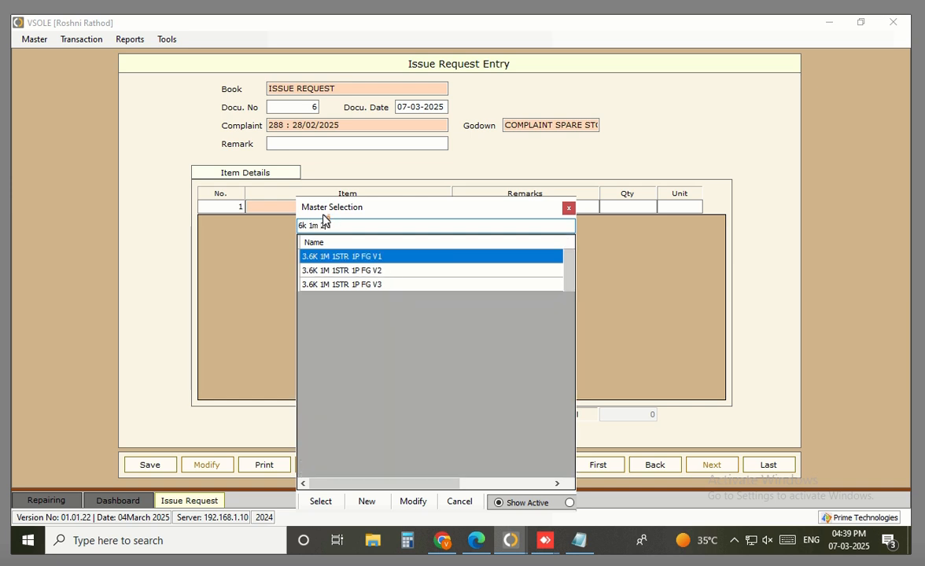
key(Down)
key(Return)
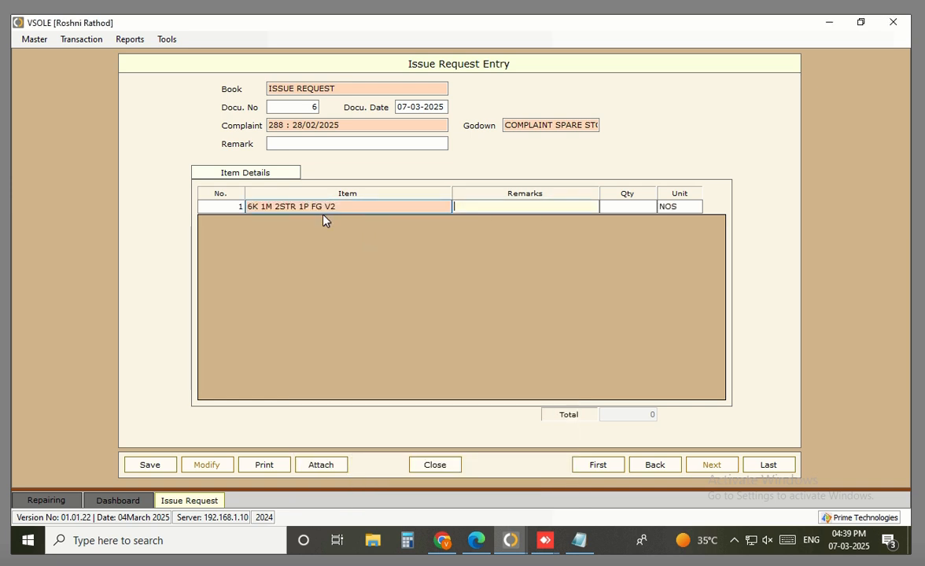
key(Return)
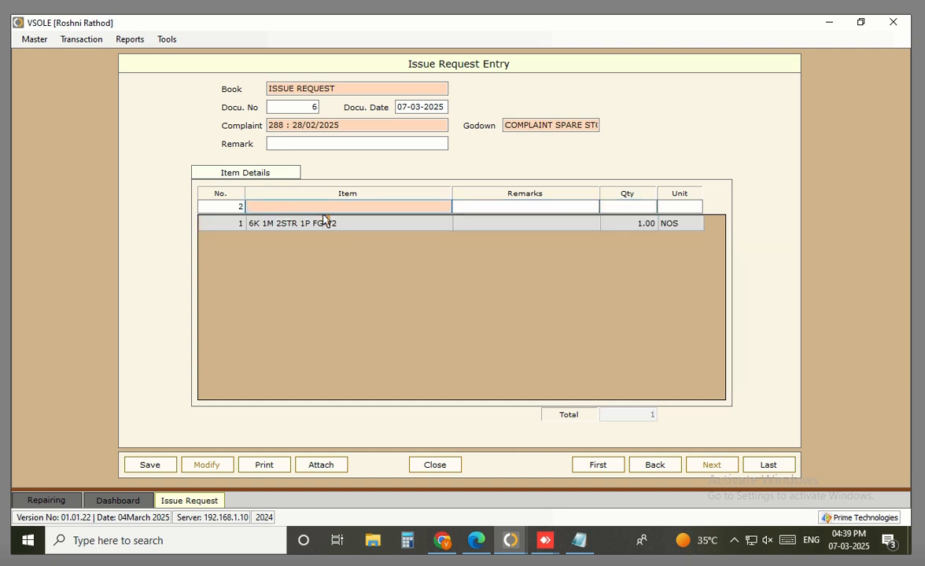
click(151, 466)
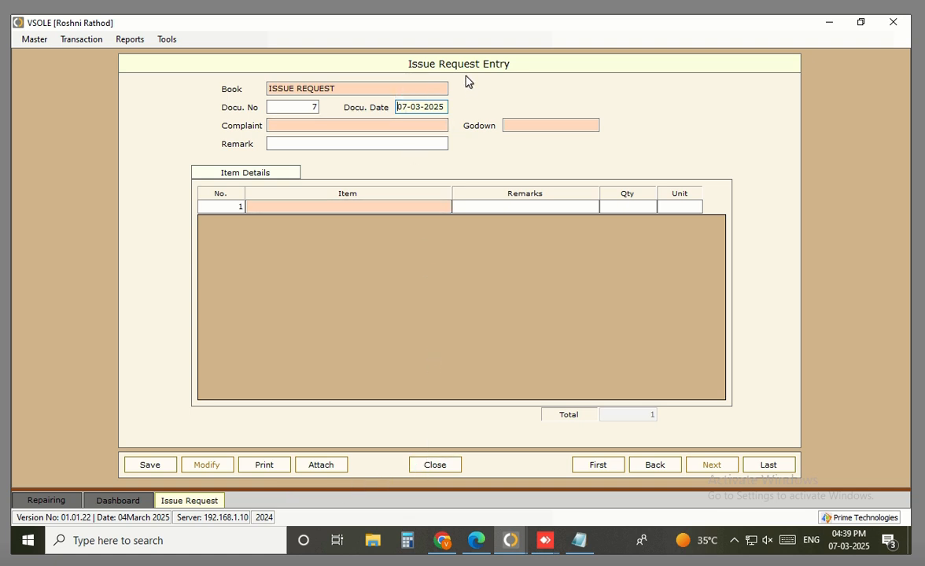
click(451, 464)
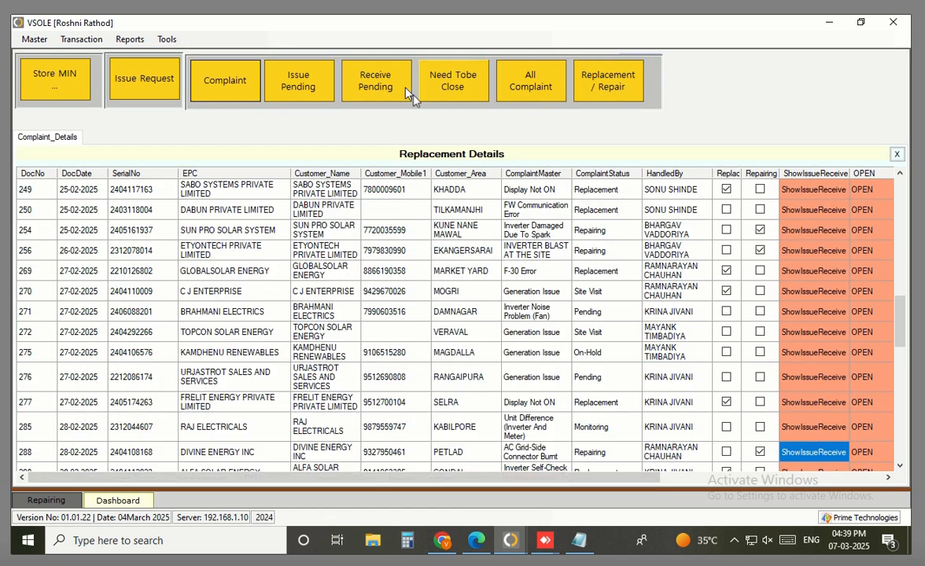
Generate an Issue Against Complaint from pending issue request 6 for complaint 288
click(144, 83)
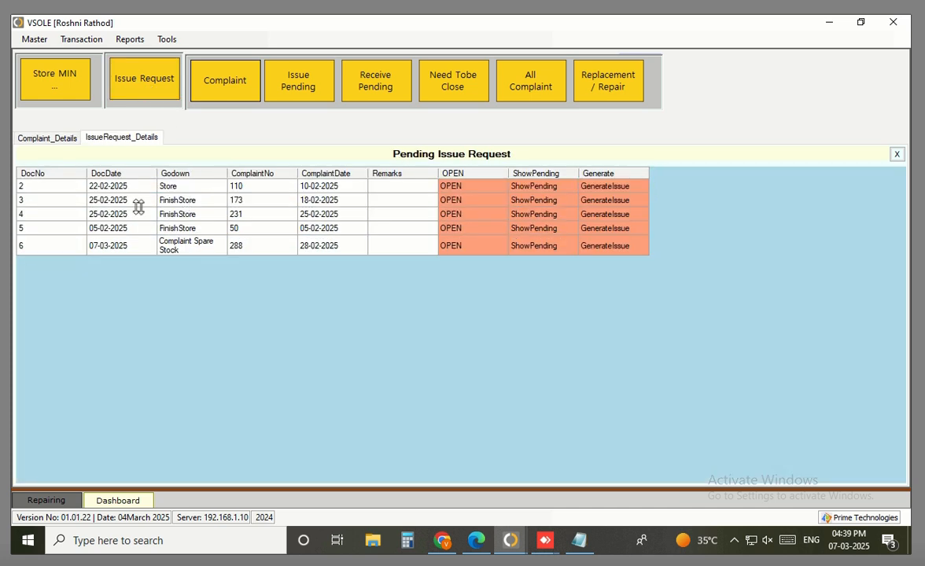
drag(52, 247, 407, 245)
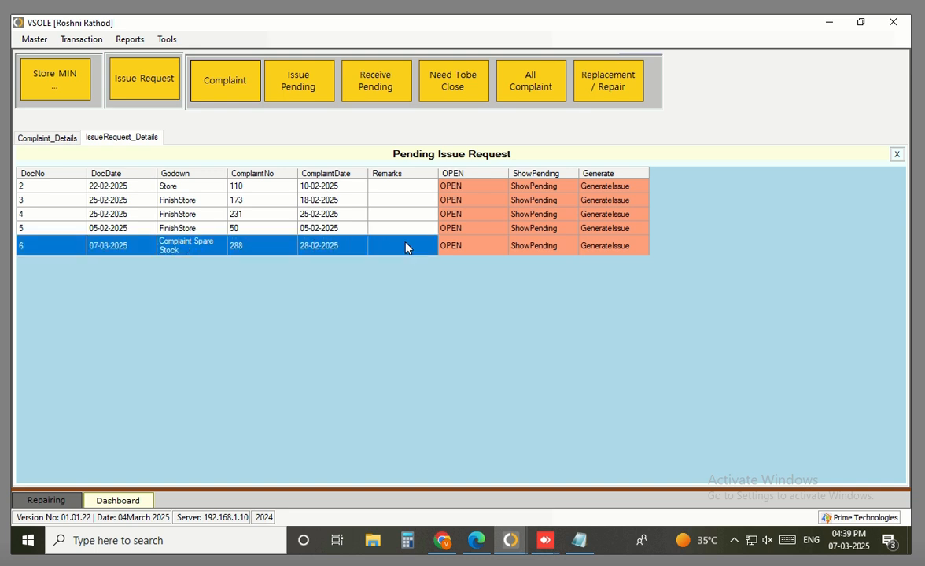
click(612, 248)
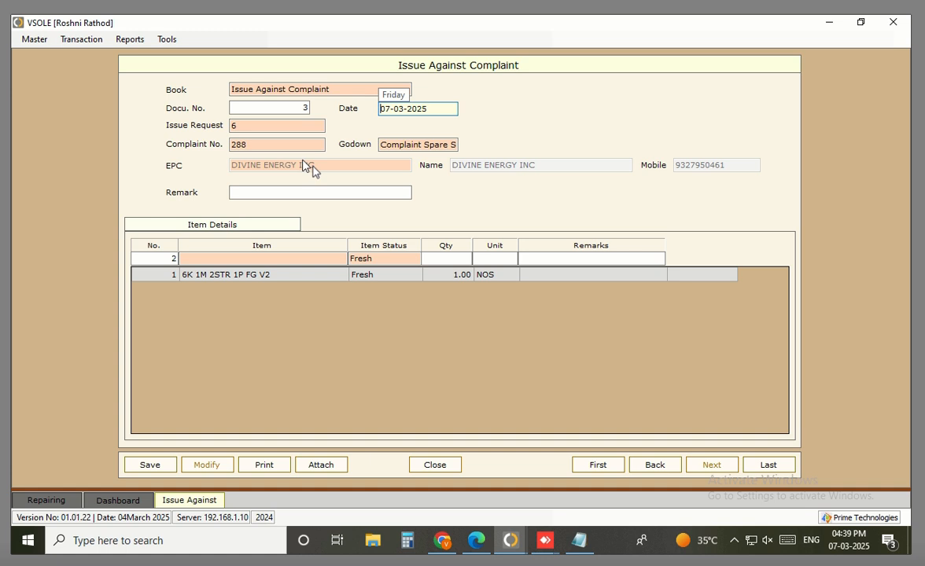
double_click(305, 278)
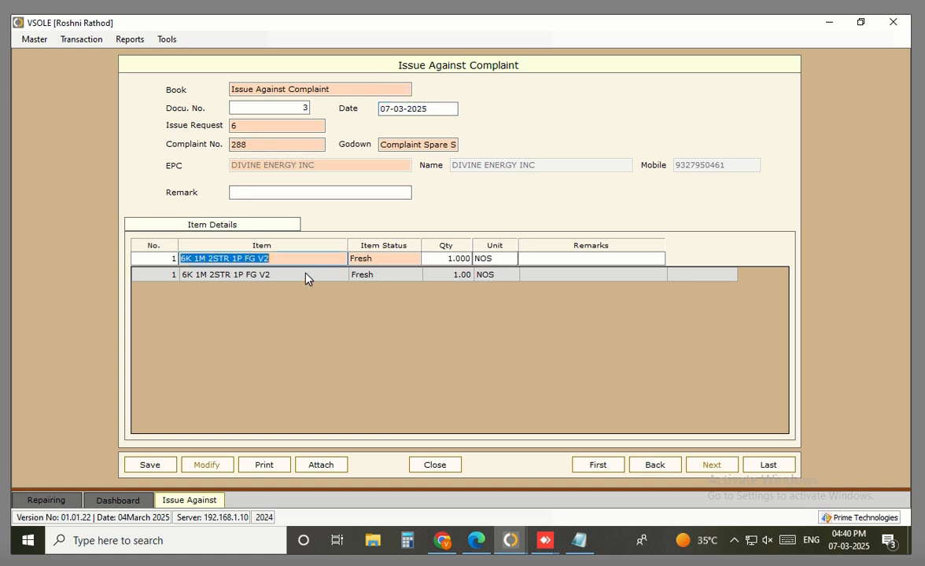
key(Return)
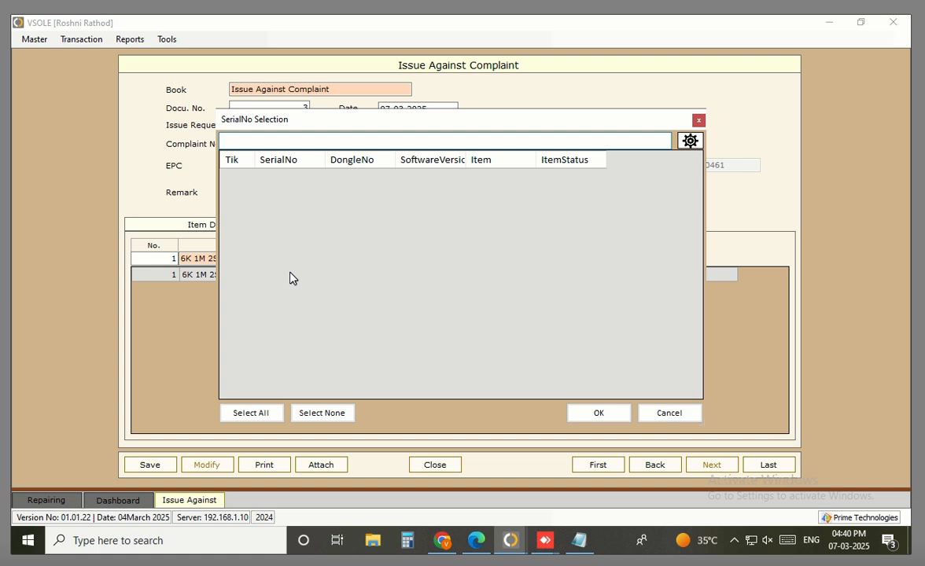
click(669, 414)
Change the godown to FinishStore
click(439, 145)
key(Home)
key(shift+End)
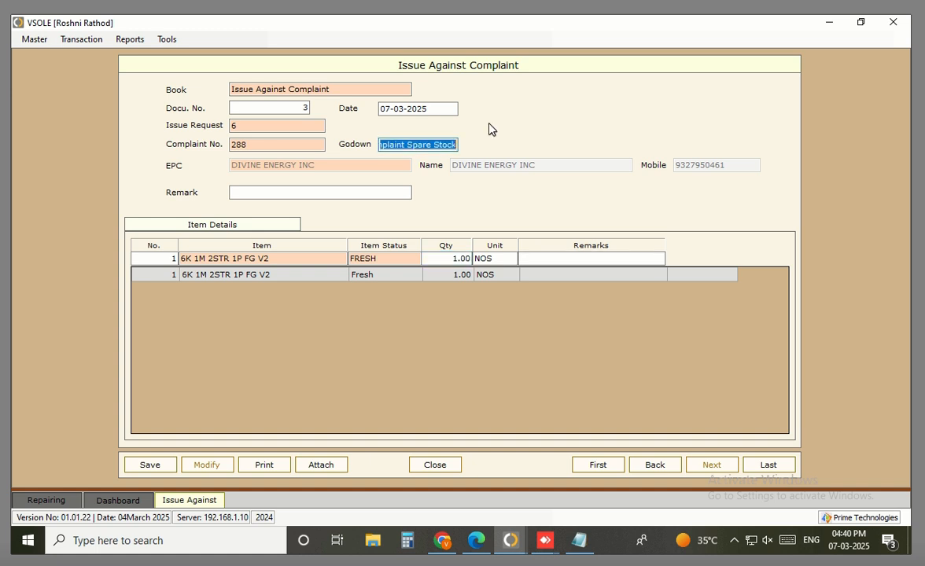
key(Return)
key(Down)
key(Down)
key(Return)
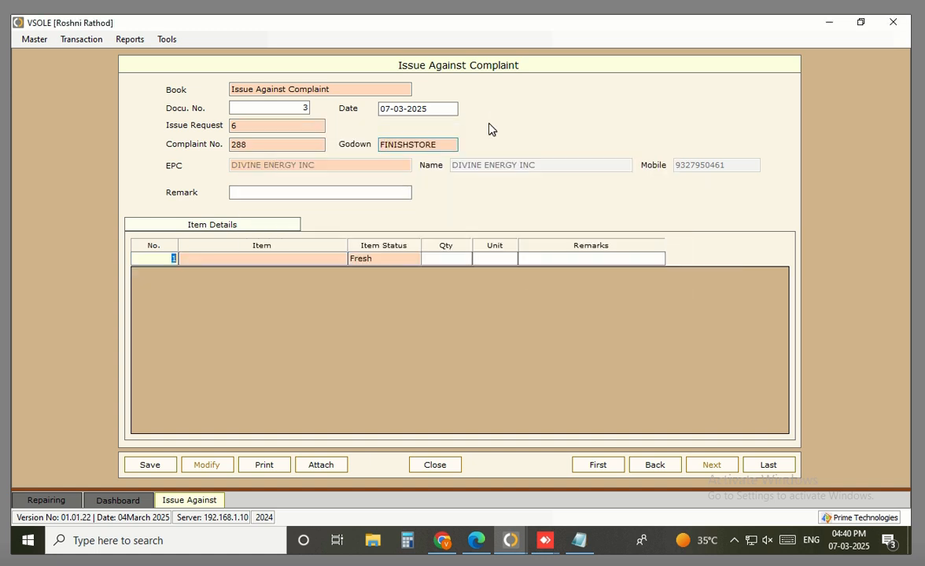
Select item 6K 1M 2STR 1P FG V2 for the issue line
text(6k 2p)
key(Return)
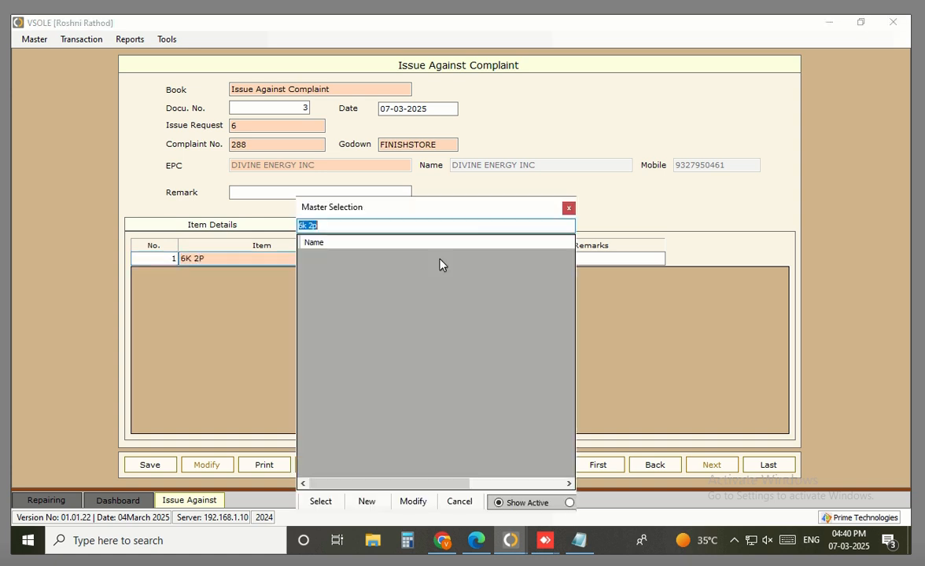
key(Escape)
key(BackSpace)
key(BackSpace)
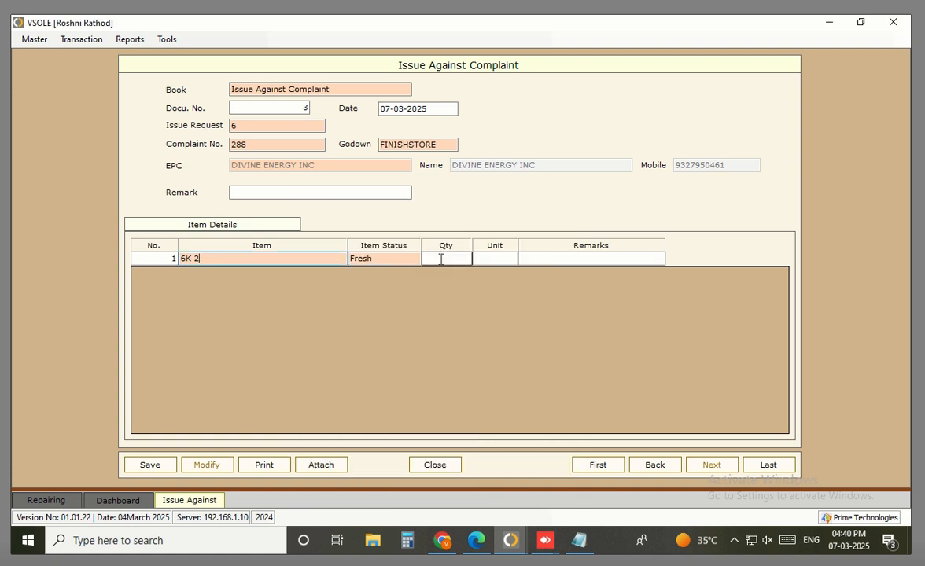
text(1m)
key(Return)
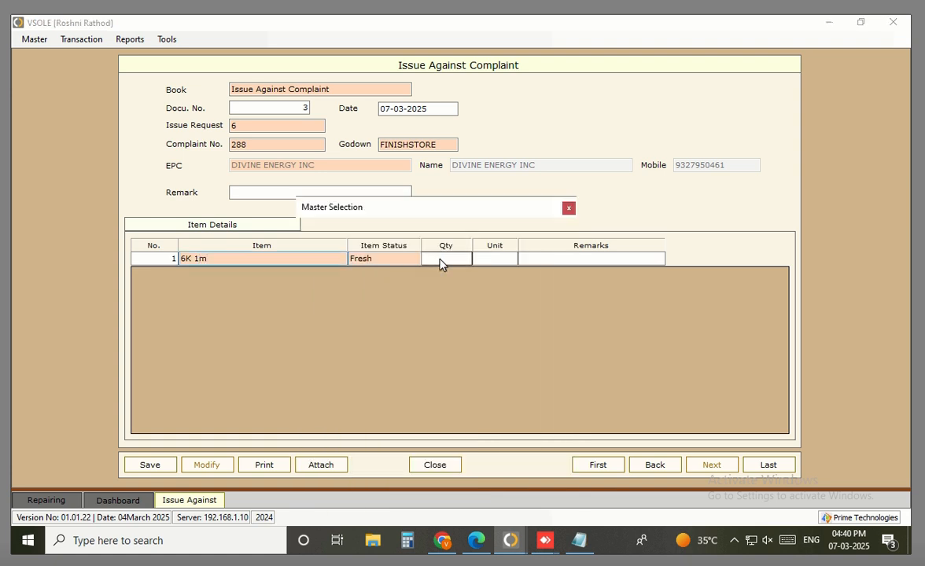
key(End)
text(2)
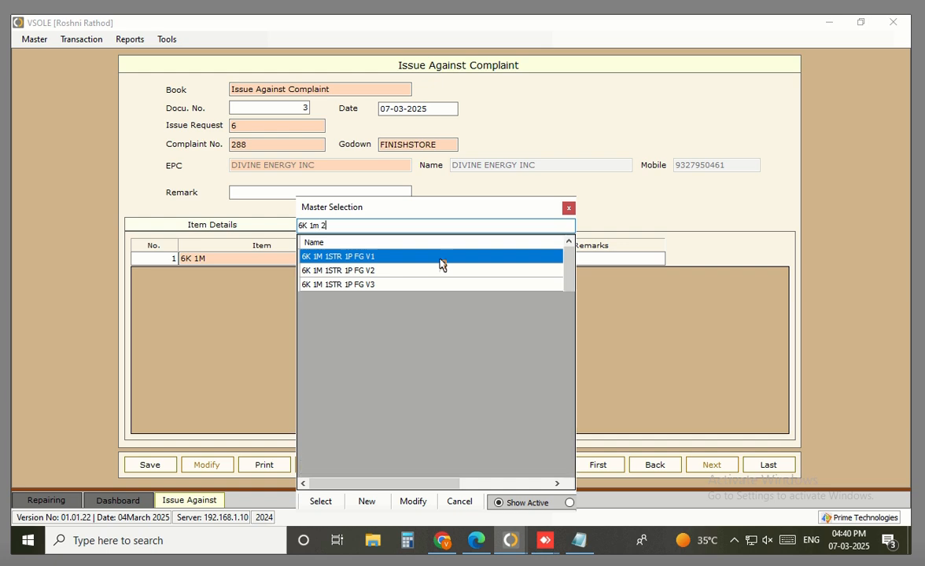
key(Down)
key(Return)
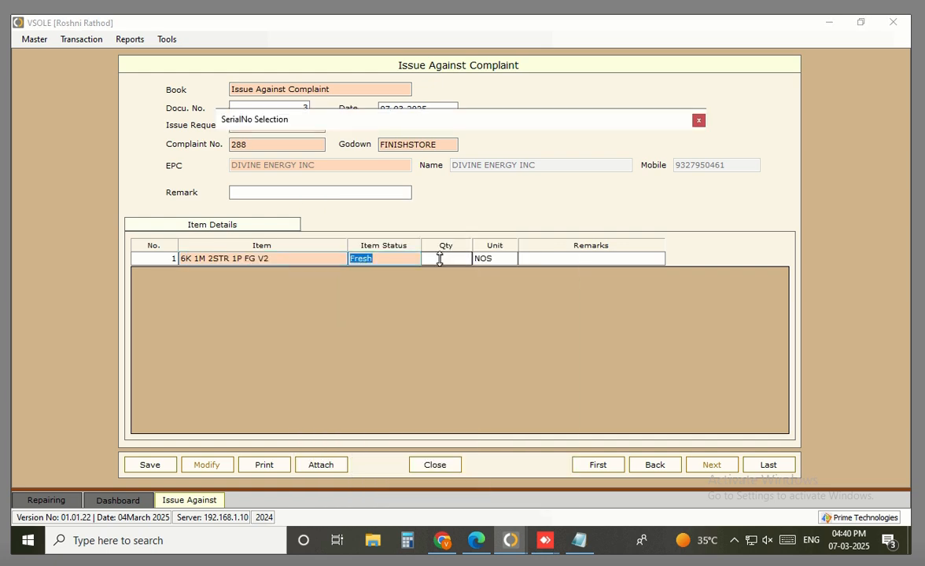
text(6)
key(plus)
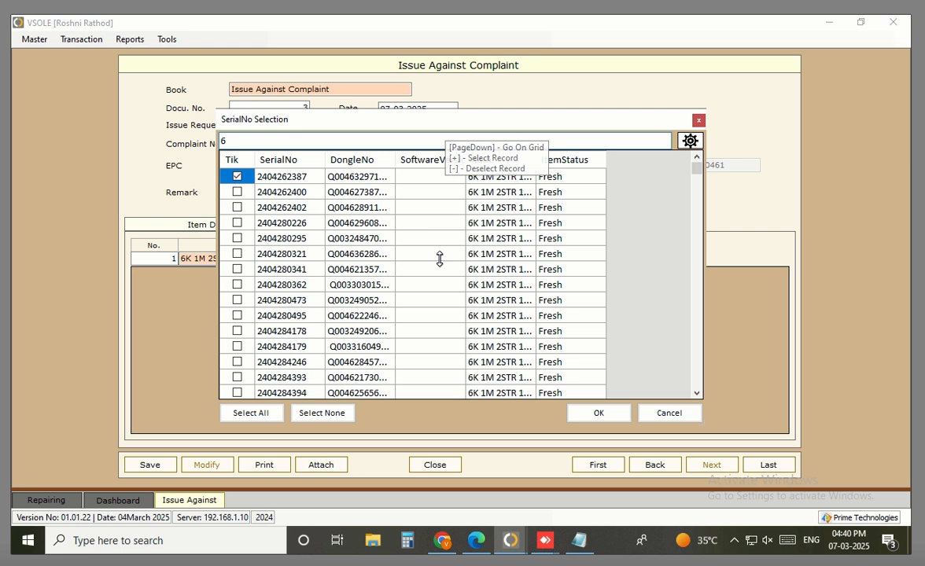
key(alt+o)
key(Return)
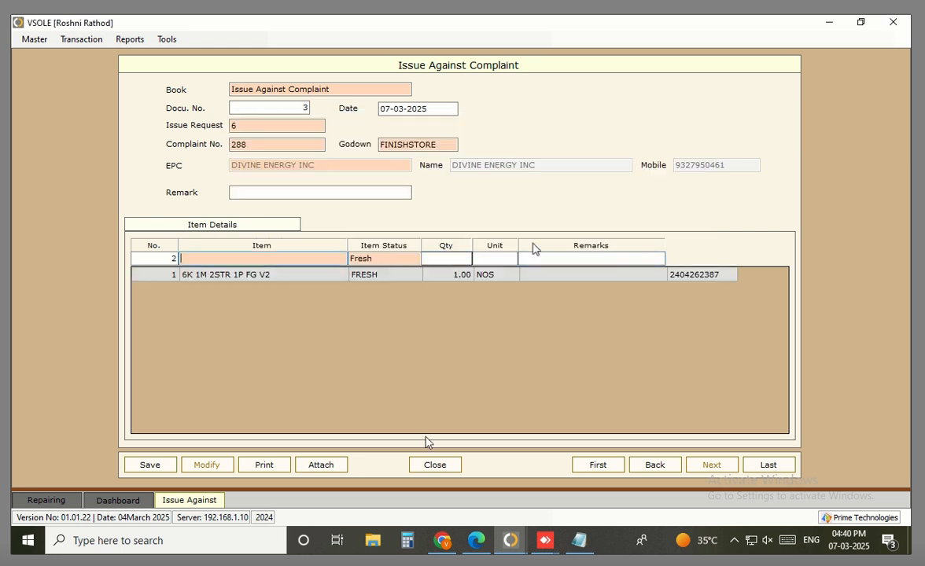
click(145, 466)
Open the Issue-Receive popup for complaint 288 from the dashboard's Complaint_Details list
click(115, 501)
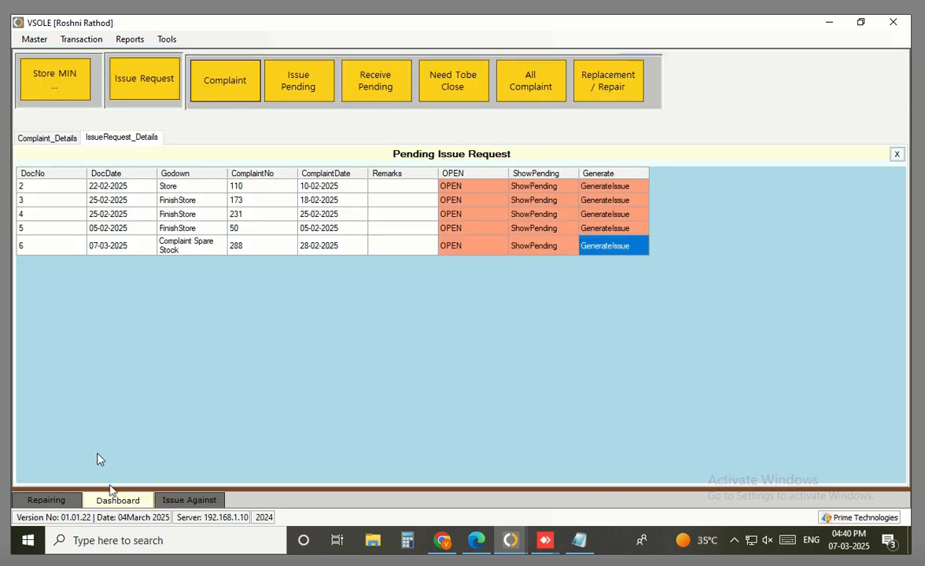
click(617, 84)
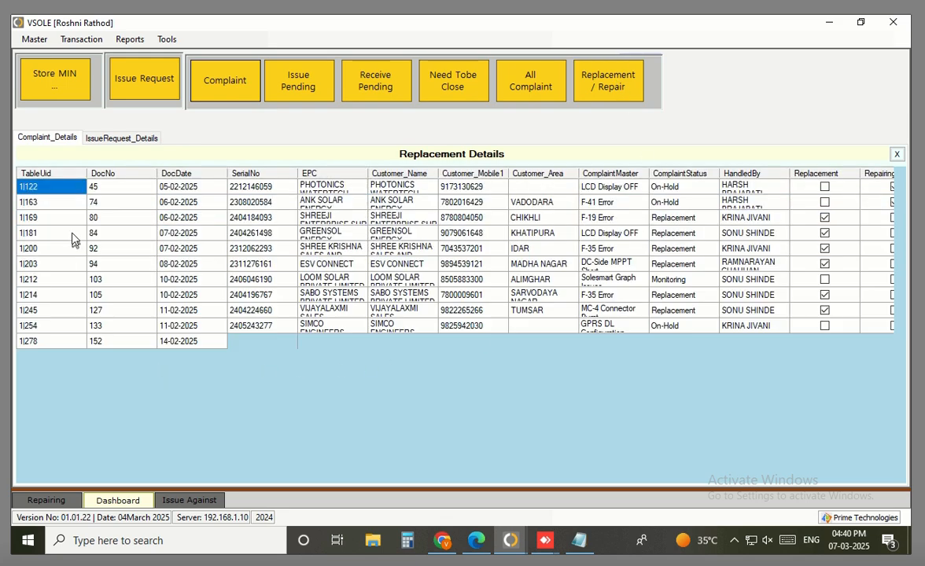
scroll(76, 179, down, 2)
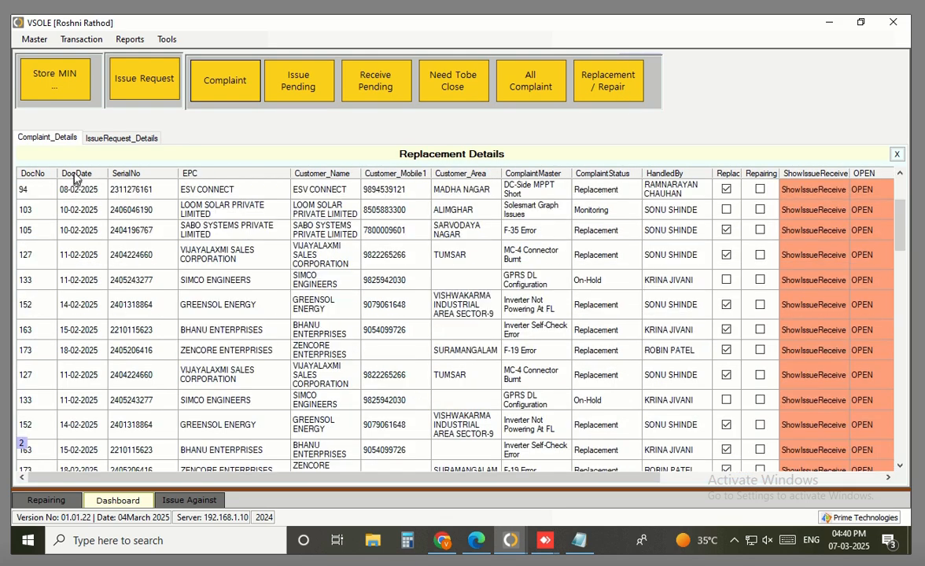
scroll(93, 180, down, 10)
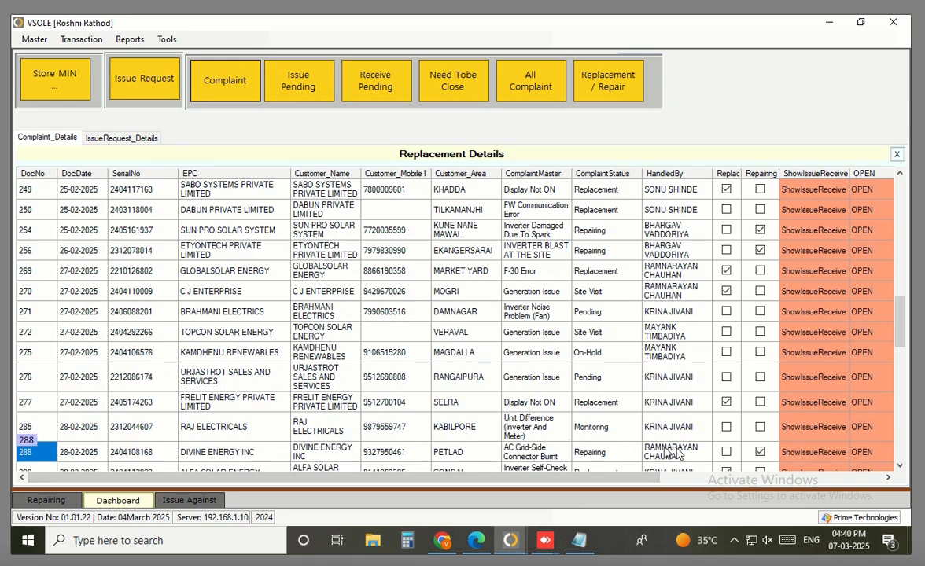
click(810, 452)
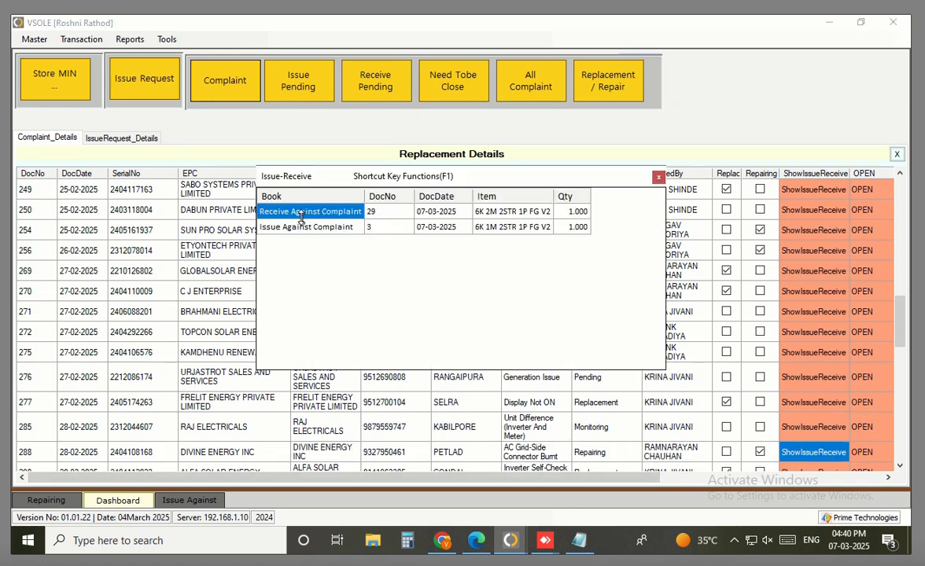
Review the Receive Against Complaint entry and the Issue Against Complaint 3 entry for 6K 1M 2STR 1P FG V2
click(330, 212)
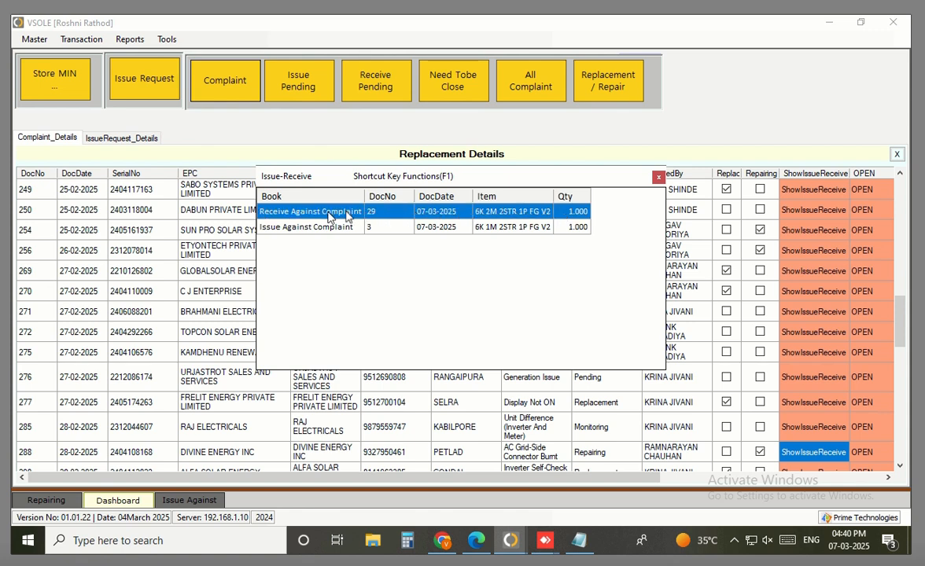
click(309, 229)
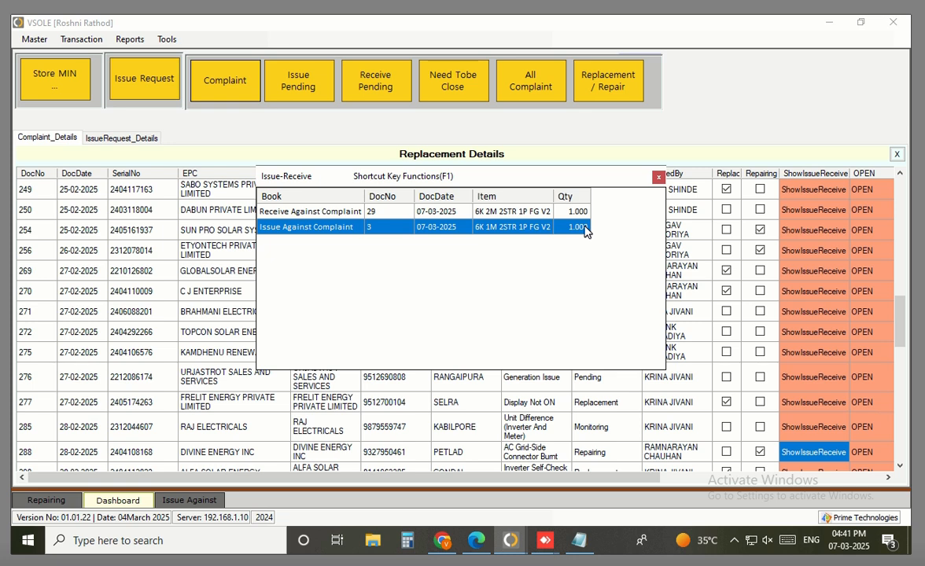
key(Up)
key(Left)
key(Left)
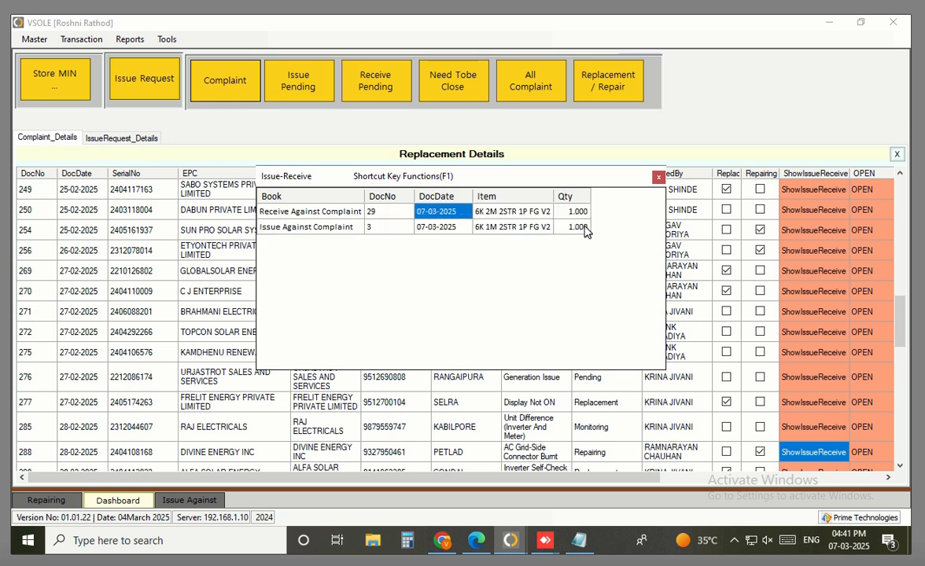
key(Left)
key(Left)
key(shift+Right)
key(shift+Right)
key(shift+Right)
key(shift+Right)
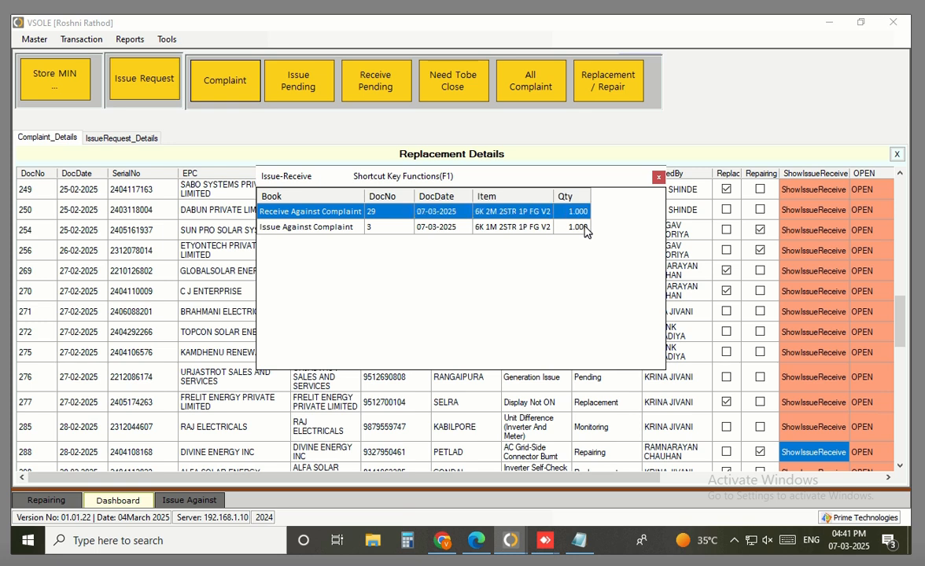
key(Left)
key(Down)
key(Left)
key(Left)
key(Left)
key(shift+Right)
key(shift+Right)
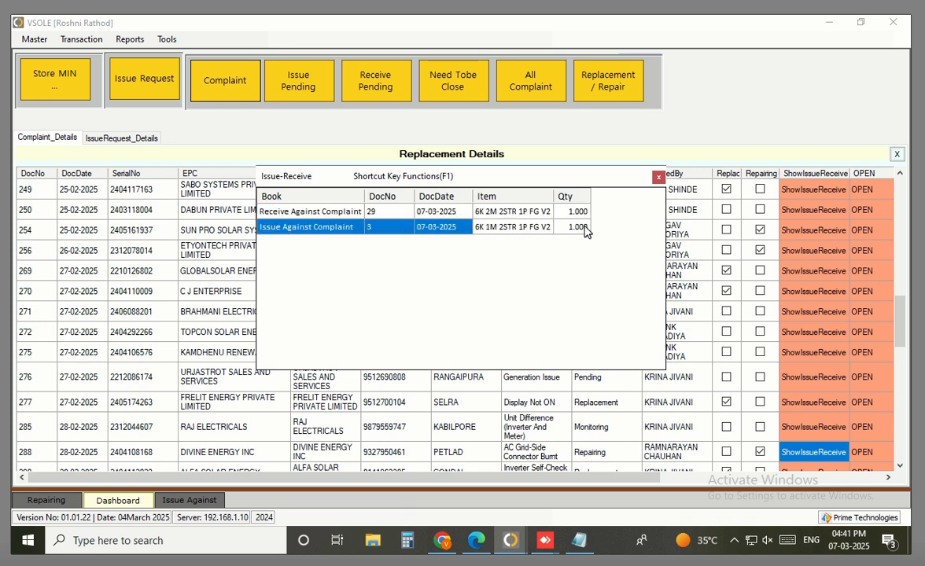
key(shift+Right)
key(shift+Right)
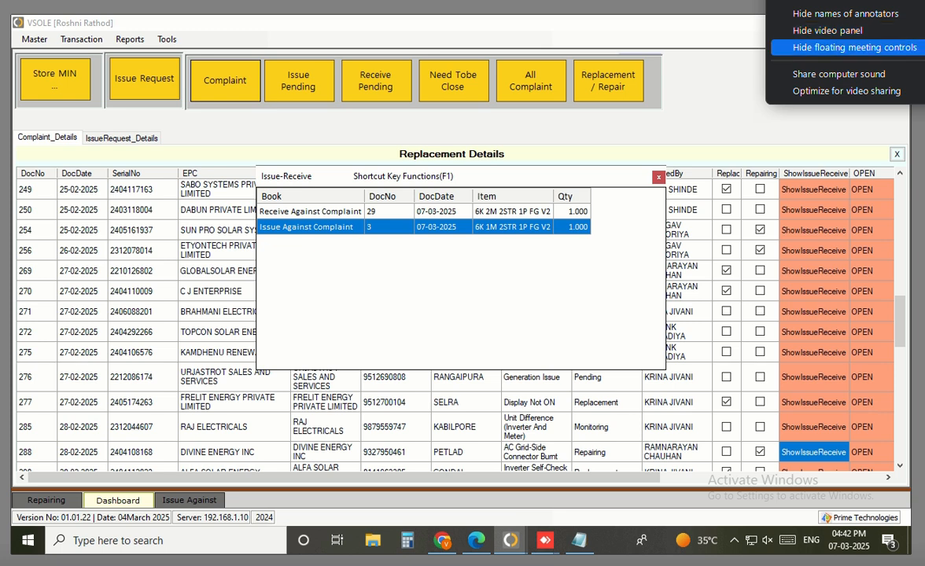
click(904, 48)
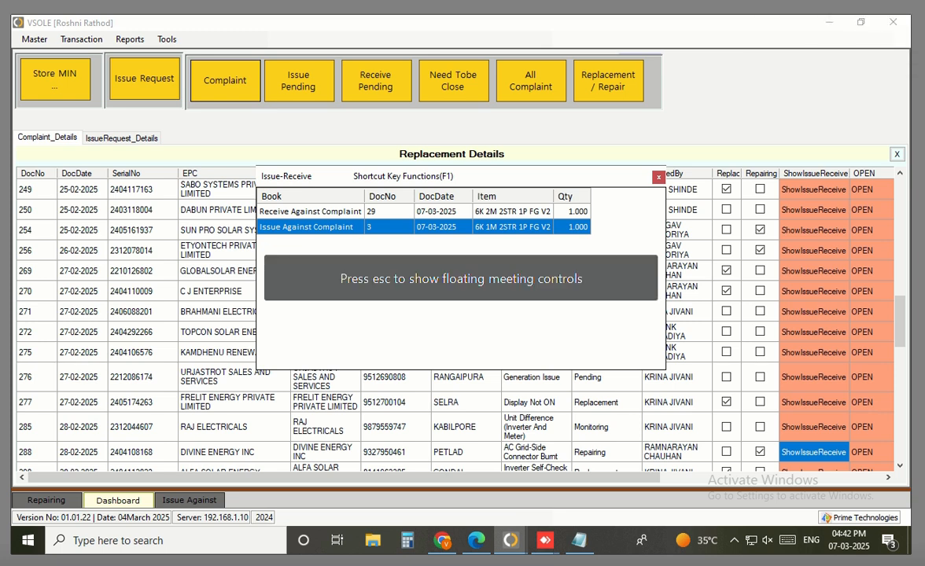